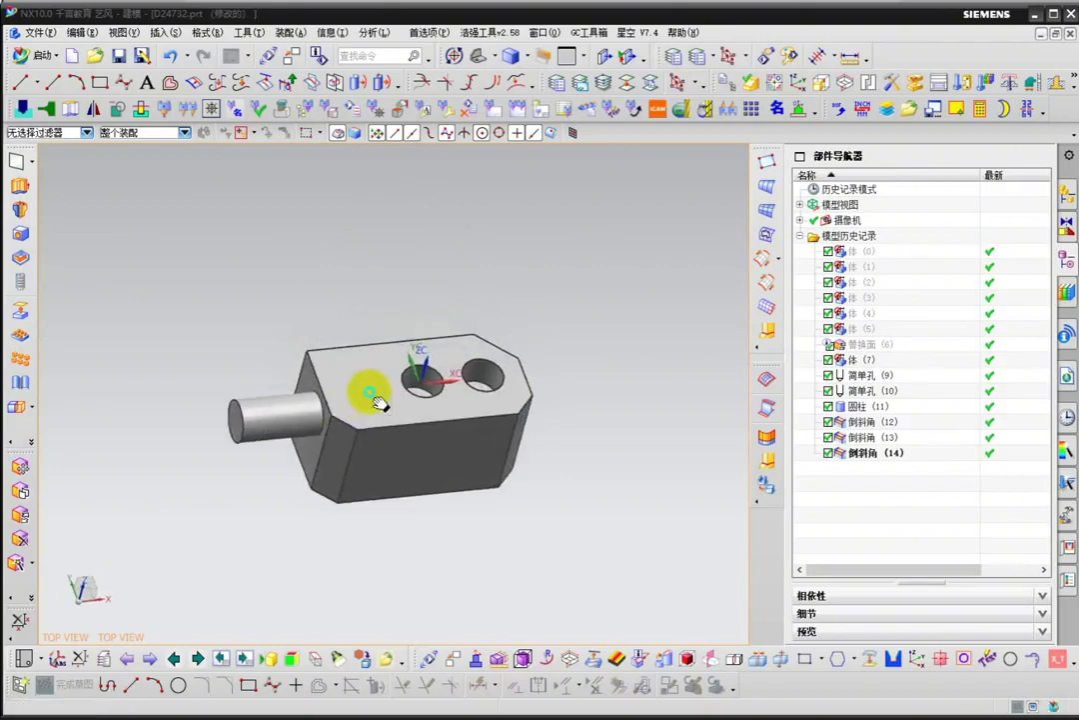
Open the WCS Orient (定向) command with the CSYS type kept as Dynamic (动态).
{"action": "left_click", "coordinate": [207, 32]}
{"action": "mouse_move", "coordinate": [250, 152]}
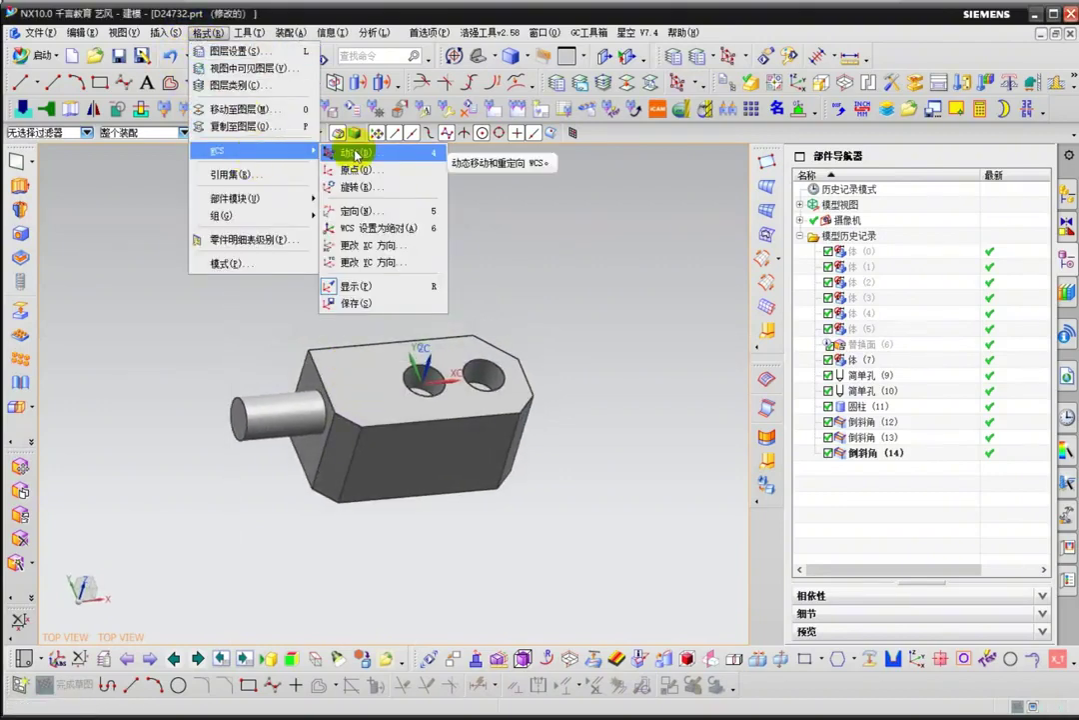
{"action": "left_click", "coordinate": [389, 210]}
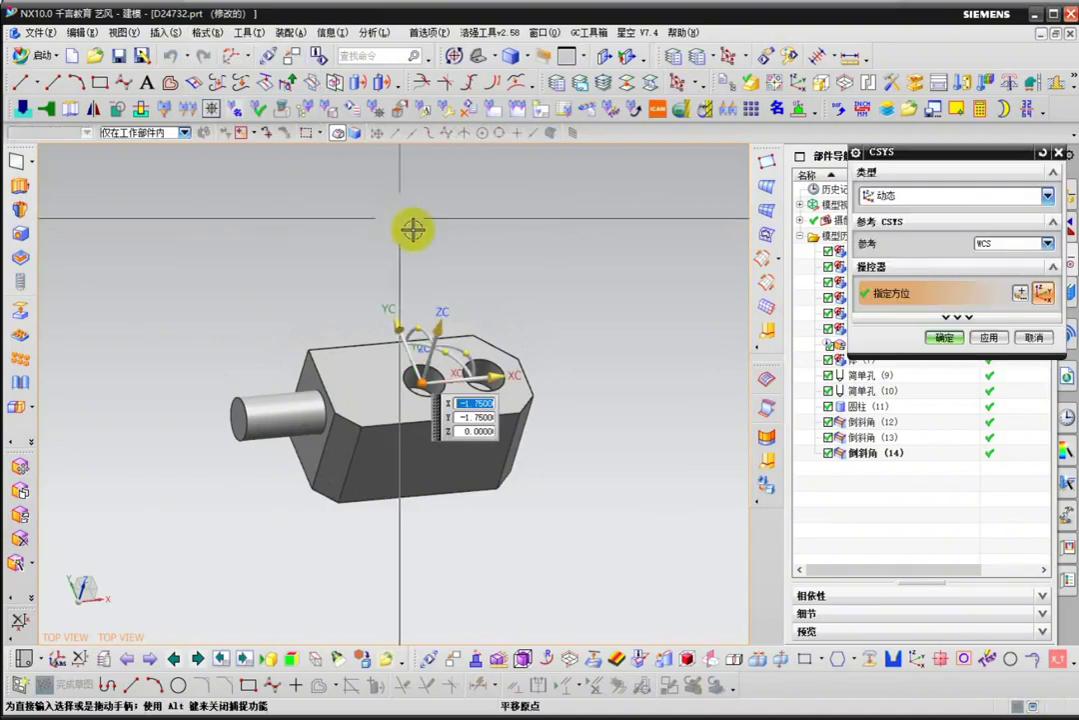
{"action": "middle_click_drag", "start_coordinate": [415, 229], "coordinate": [372, 208]}
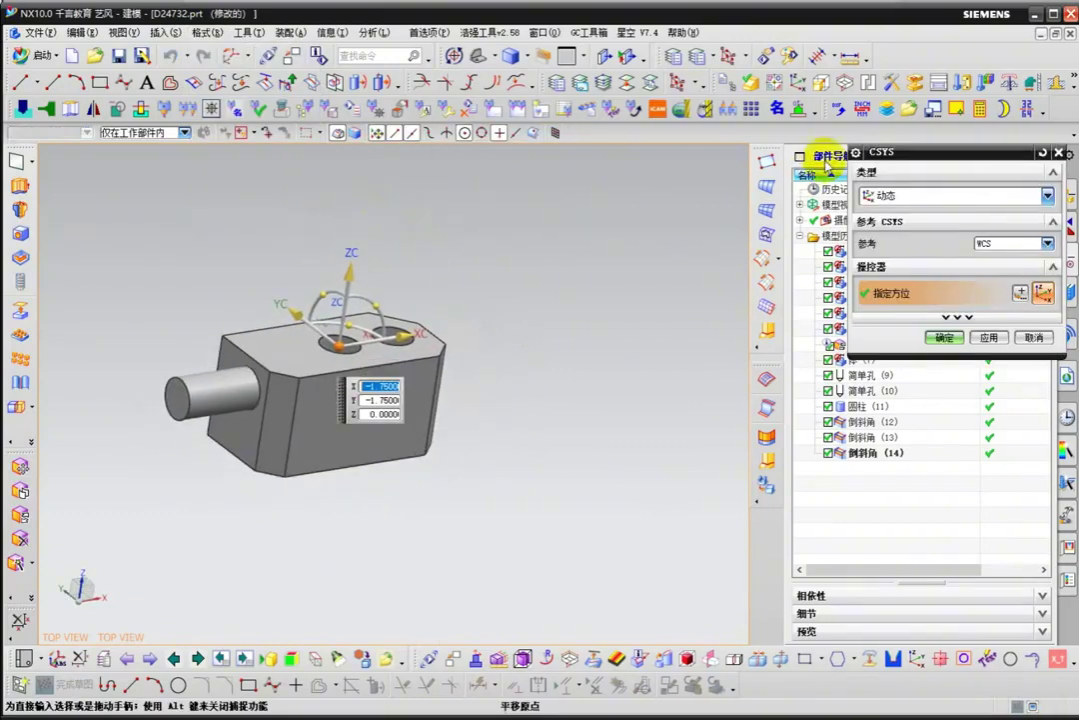
{"action": "left_click_drag", "start_coordinate": [890, 149], "coordinate": [662, 118]}
{"action": "left_click", "coordinate": [663, 145]}
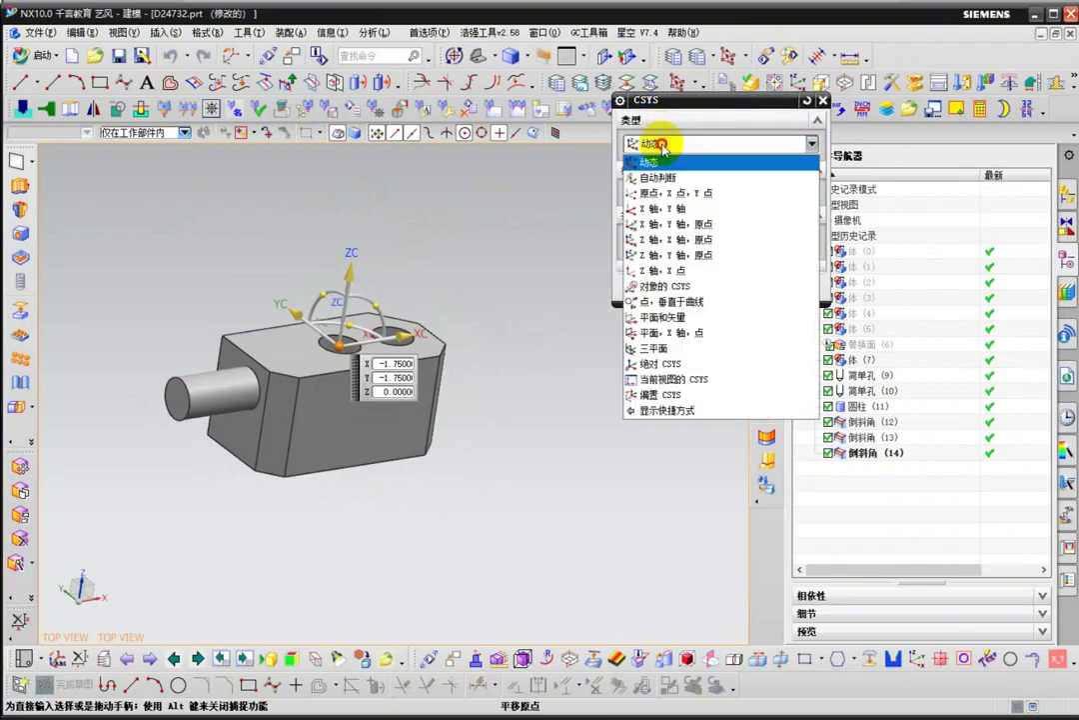
{"action": "left_click", "coordinate": [663, 147]}
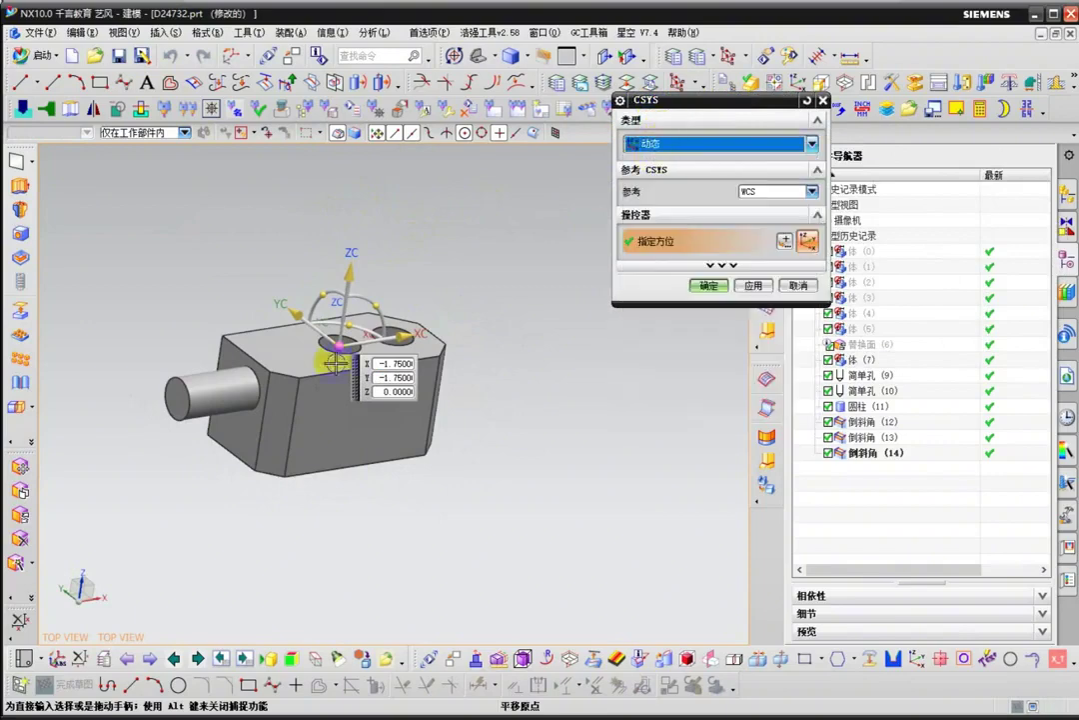
{"action": "scroll", "coordinate": [336, 362], "scroll_direction": "up", "scroll_amount": 4}
{"action": "middle_click_drag", "start_coordinate": [371, 233], "coordinate": [350, 280]}
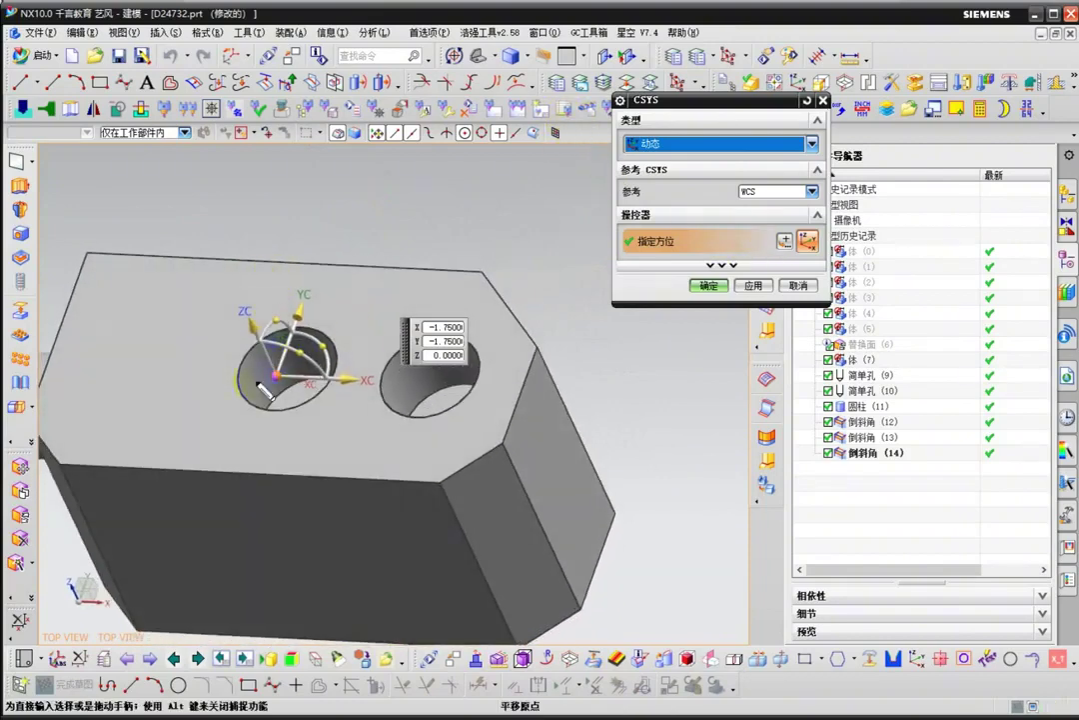
Examine the point types offered for the WCS origin and the available CSYS construction types.
{"action": "mouse_move", "coordinate": [777, 229]}
{"action": "left_mouse_down"}
{"action": "mouse_move", "coordinate": [778, 265]}
{"action": "mouse_move", "coordinate": [768, 241]}
{"action": "left_mouse_up"}
{"action": "key", "text": "Escape"}
{"action": "left_click", "coordinate": [784, 246]}
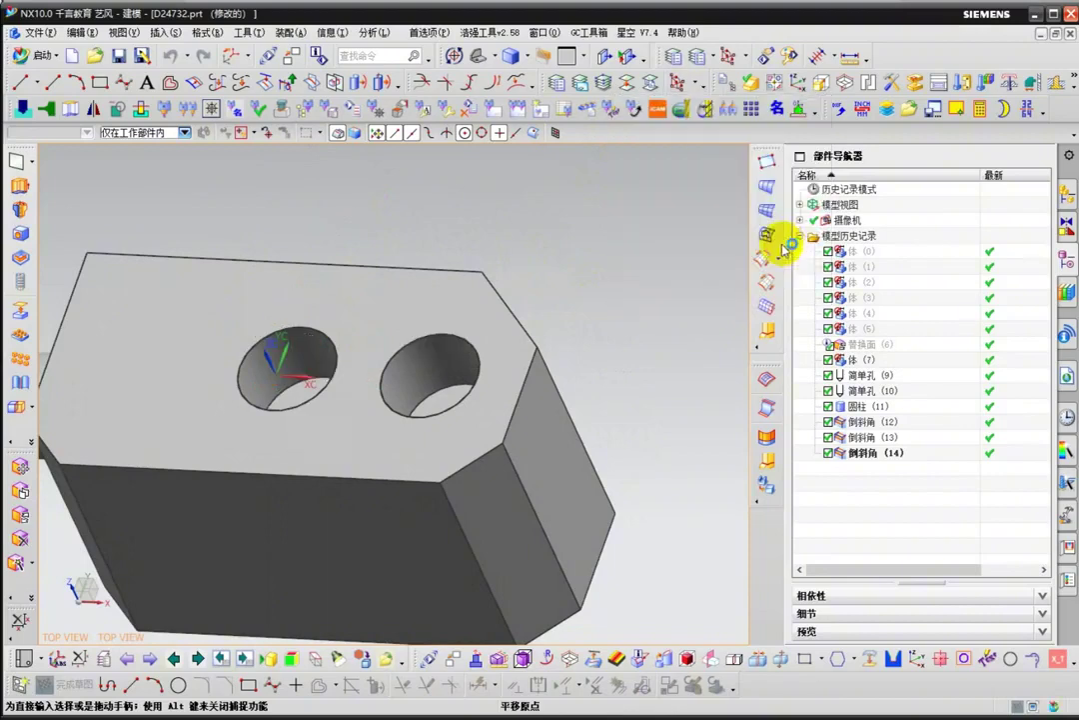
{"action": "left_click", "coordinate": [784, 244]}
{"action": "left_click", "coordinate": [735, 145]}
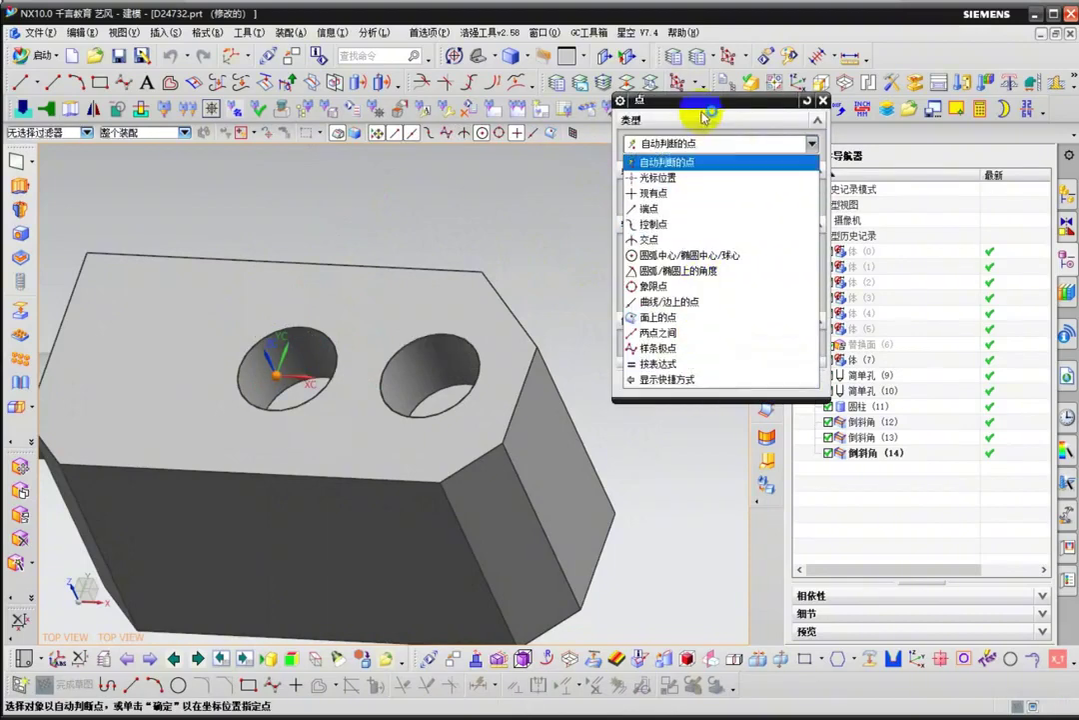
{"action": "left_click", "coordinate": [702, 117]}
{"action": "left_click", "coordinate": [799, 379]}
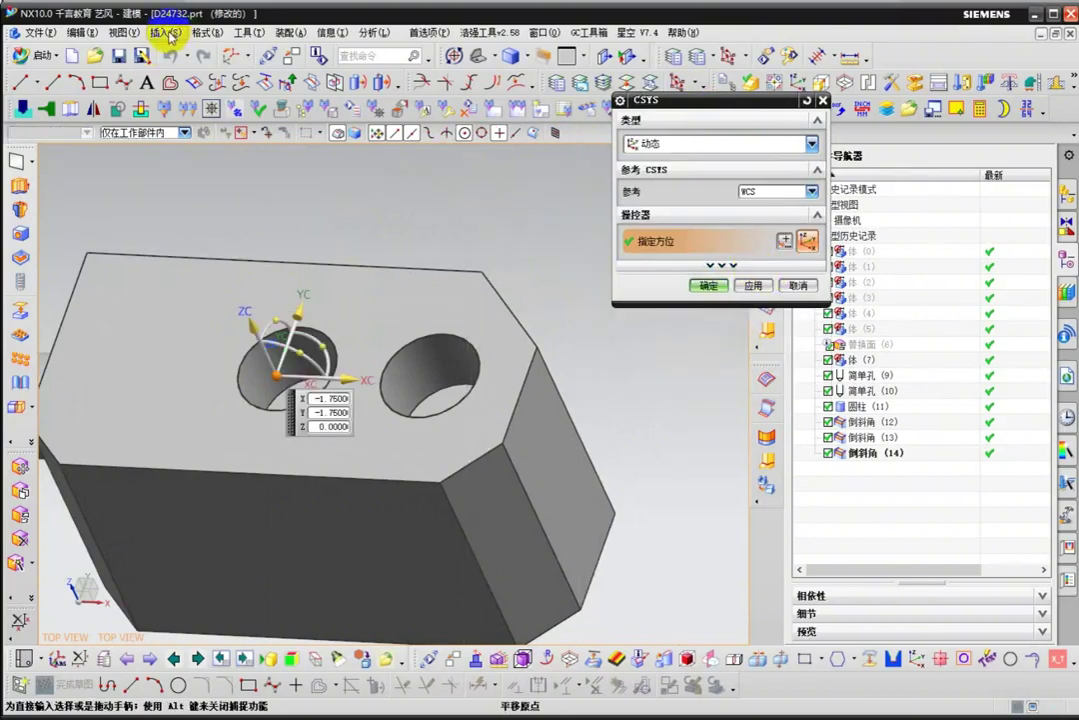
{"action": "left_click", "coordinate": [206, 37]}
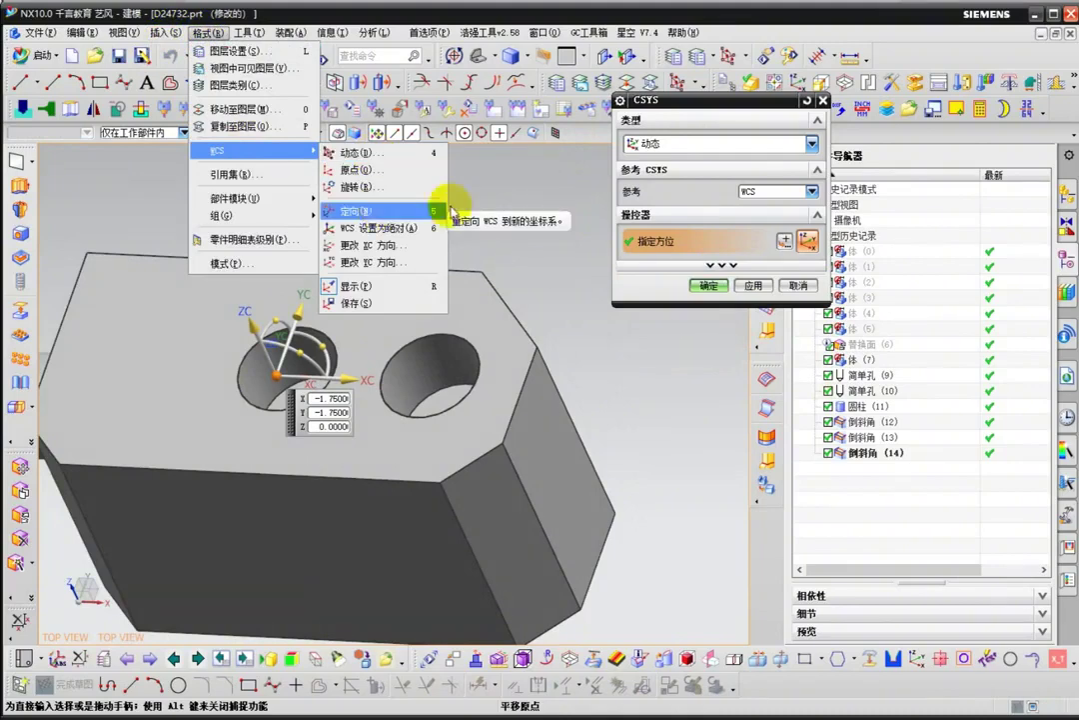
{"action": "left_click", "coordinate": [712, 196]}
{"action": "left_click", "coordinate": [705, 146]}
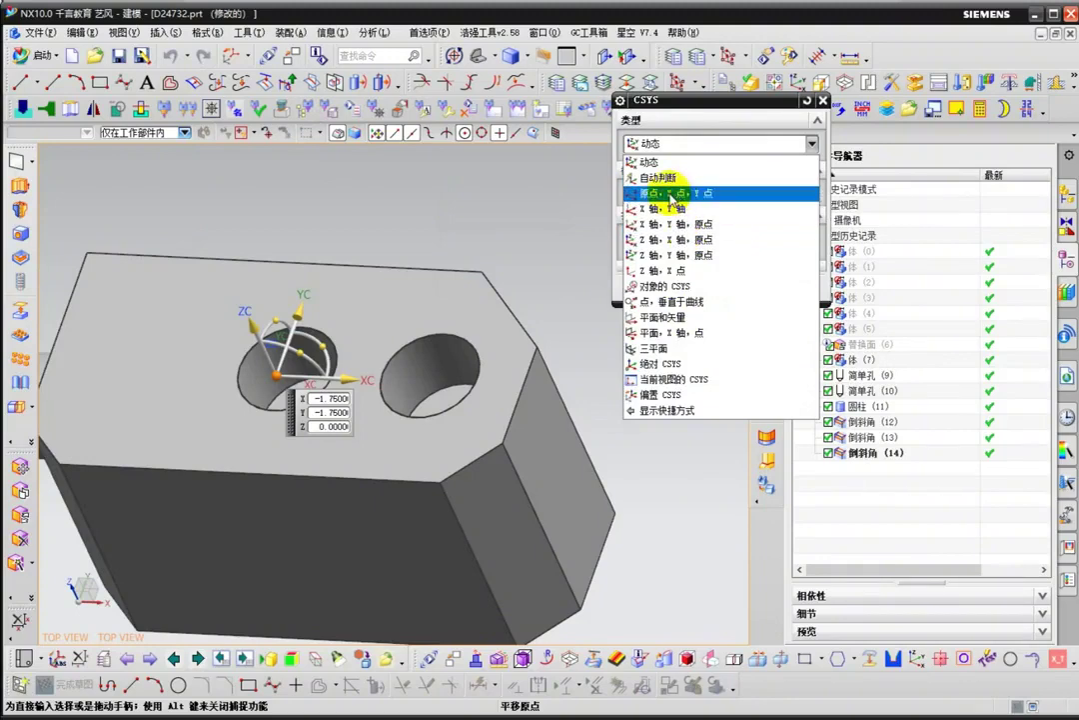
{"action": "left_click_drag", "start_coordinate": [619, 204], "coordinate": [719, 197]}
{"action": "left_click", "coordinate": [696, 145]}
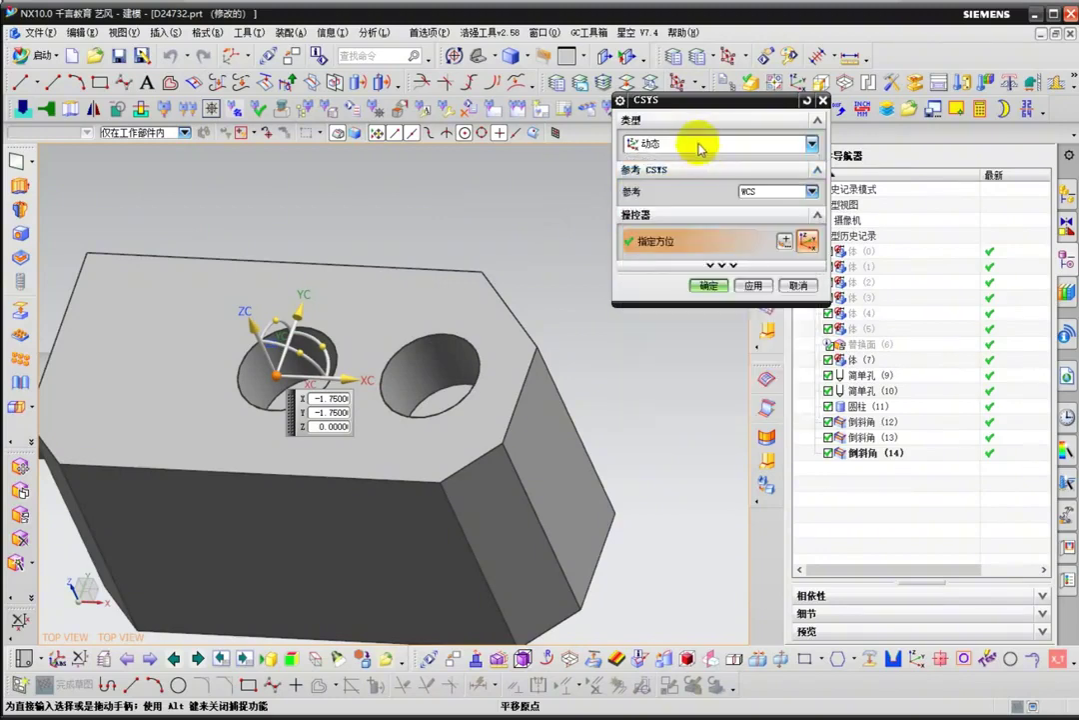
Set the CSYS type to Origin, X Point, Y Point and place the origin midway between two diagonally opposite corners of the sloped chamfer face.
{"action": "left_click", "coordinate": [689, 145]}
{"action": "left_click", "coordinate": [683, 193]}
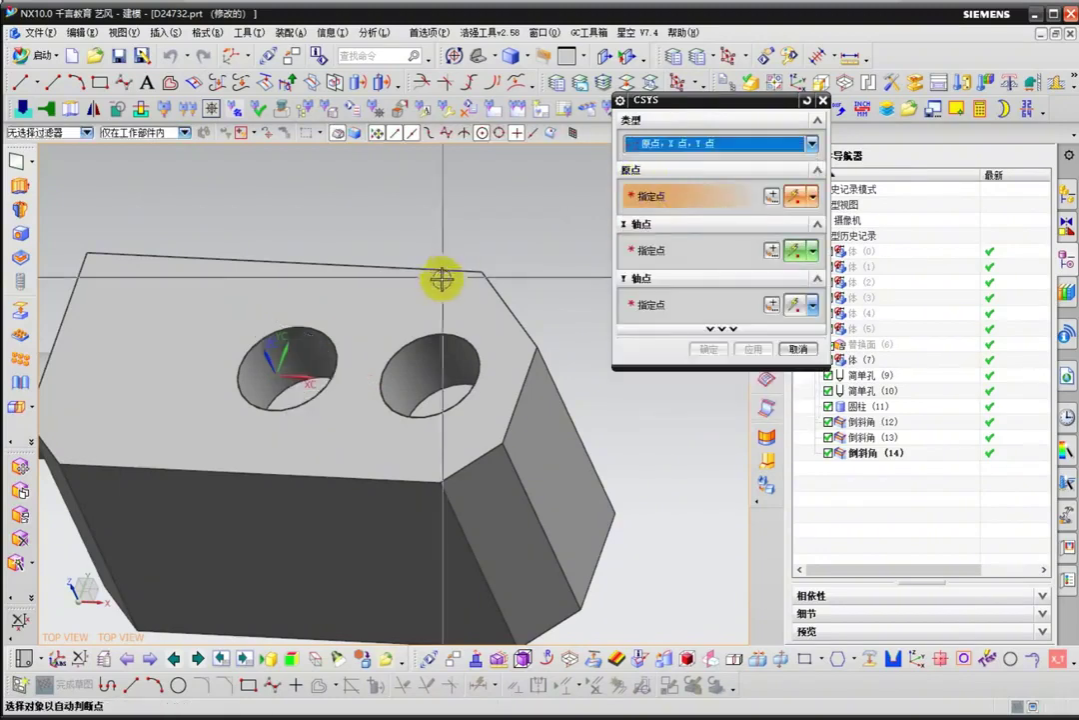
{"action": "middle_click_drag", "start_coordinate": [444, 280], "coordinate": [353, 260]}
{"action": "left_click", "coordinate": [770, 197]}
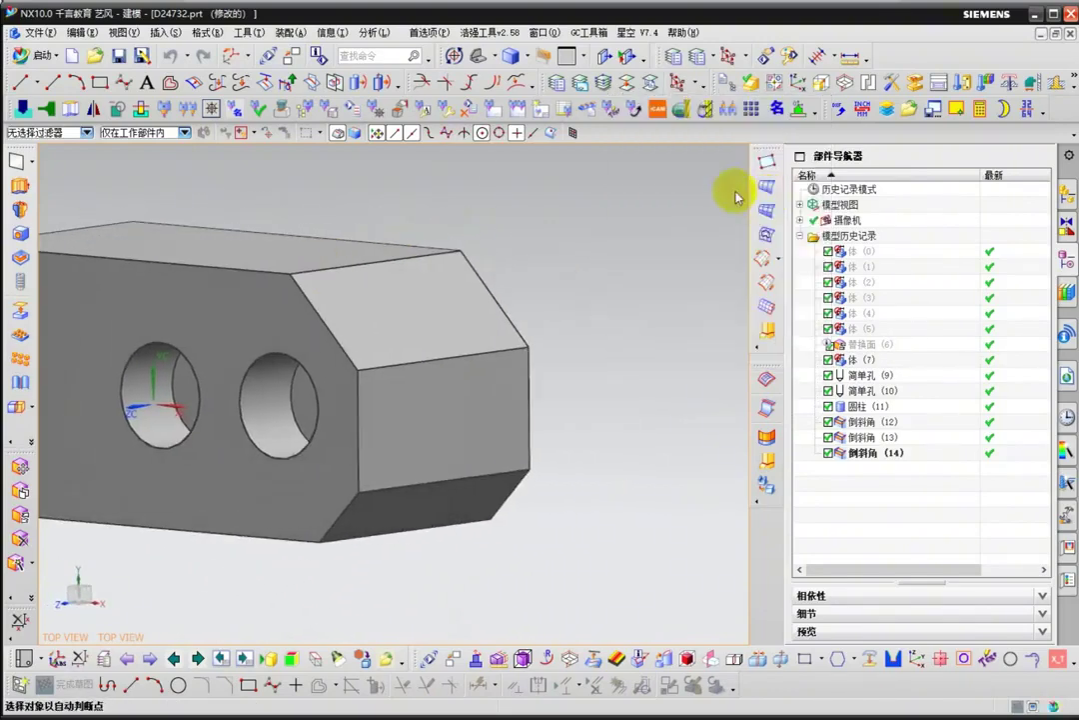
{"action": "mouse_move", "coordinate": [400, 292]}
{"action": "middle_mouse_down"}
{"action": "mouse_move", "coordinate": [410, 306]}
{"action": "mouse_move", "coordinate": [420, 300]}
{"action": "middle_mouse_up"}
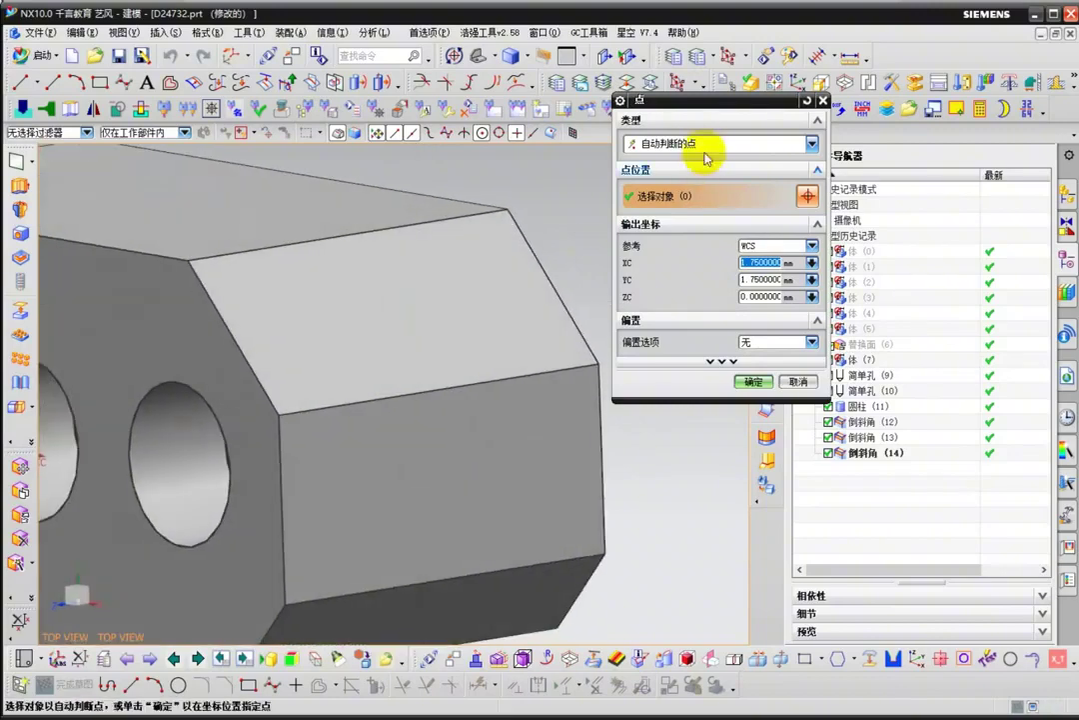
{"action": "left_click", "coordinate": [705, 146]}
{"action": "left_click", "coordinate": [684, 353]}
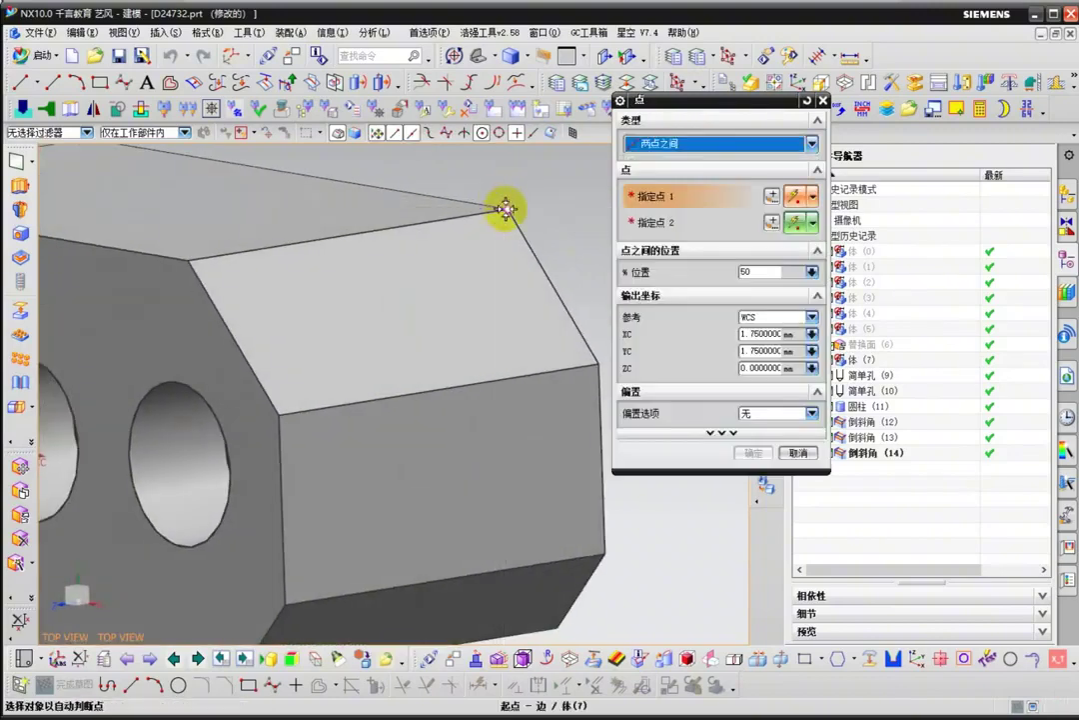
{"action": "left_click", "coordinate": [505, 208]}
{"action": "left_click", "coordinate": [279, 413]}
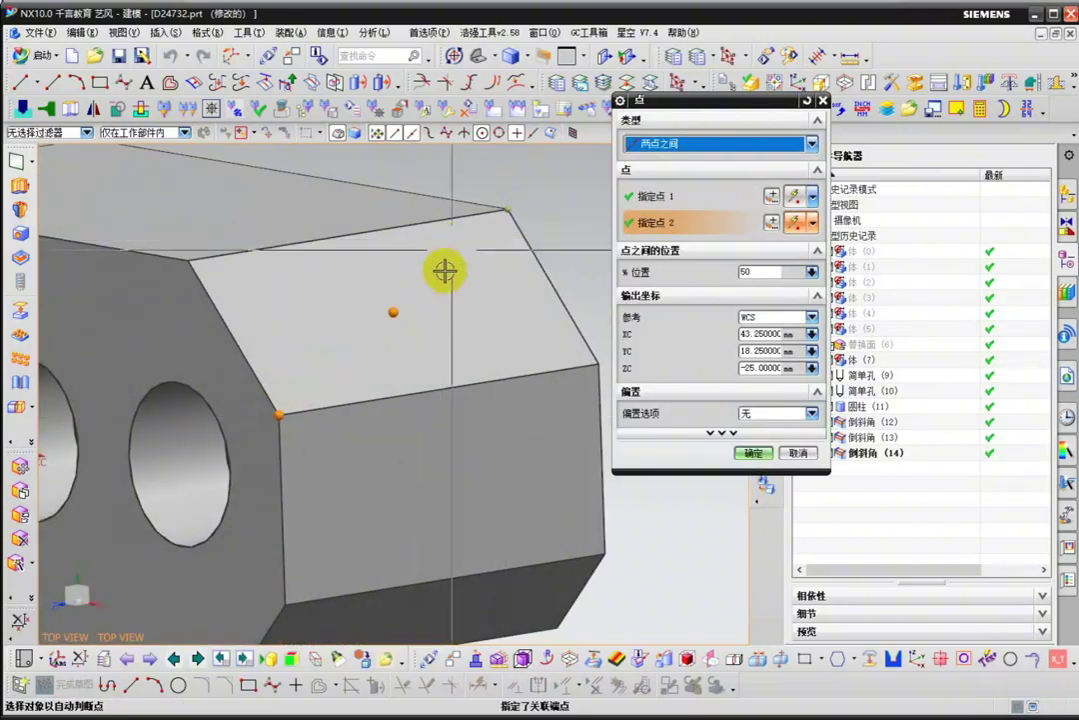
{"action": "middle_click_drag", "start_coordinate": [444, 271], "coordinate": [374, 288]}
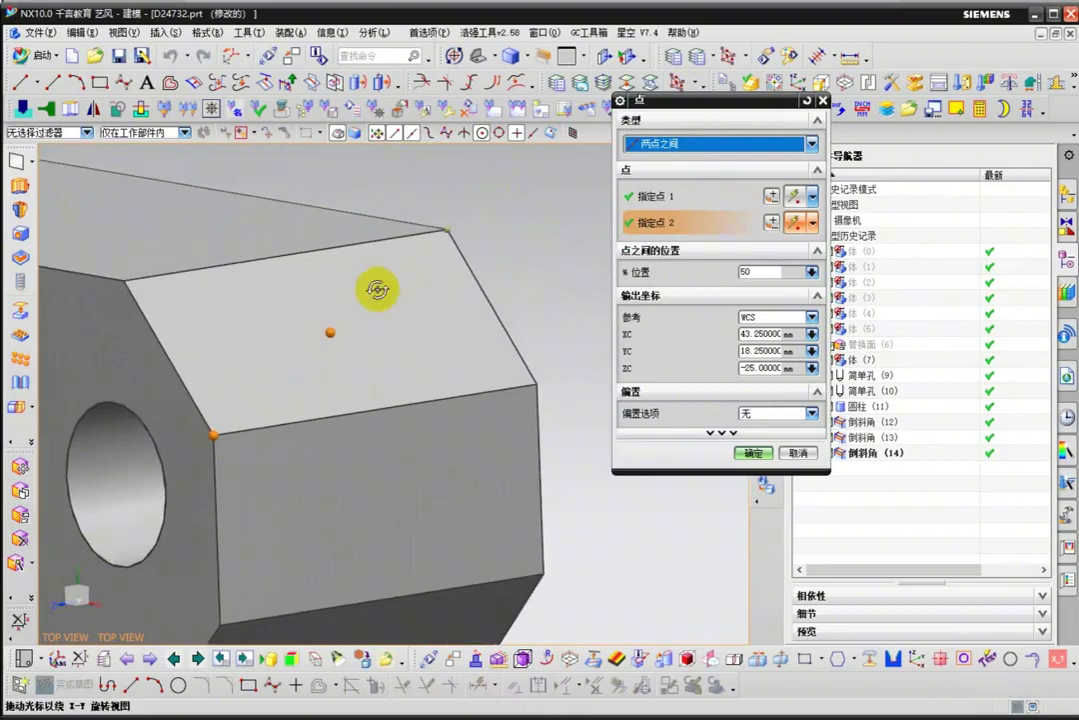
{"action": "middle_click", "coordinate": [727, 414]}
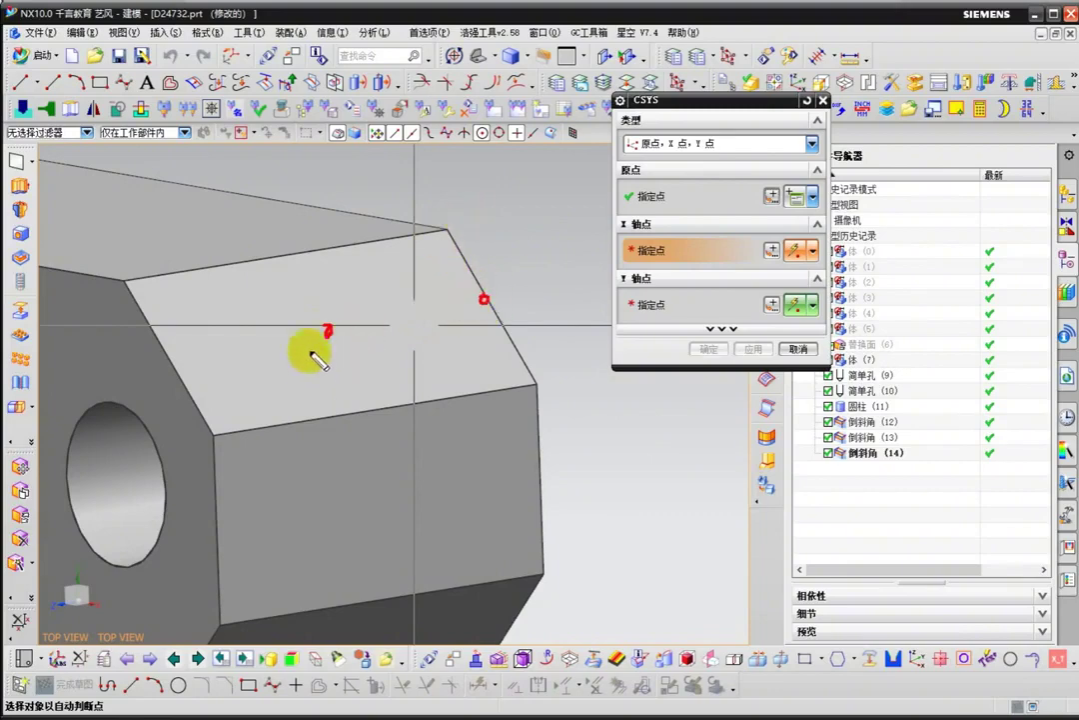
Specify the X-axis point at the midpoint of the chamfer's short edge away from the holes and the Y-axis point at its upper long edge's midpoint.
{"action": "left_click_drag", "start_coordinate": [345, 328], "coordinate": [470, 297]}
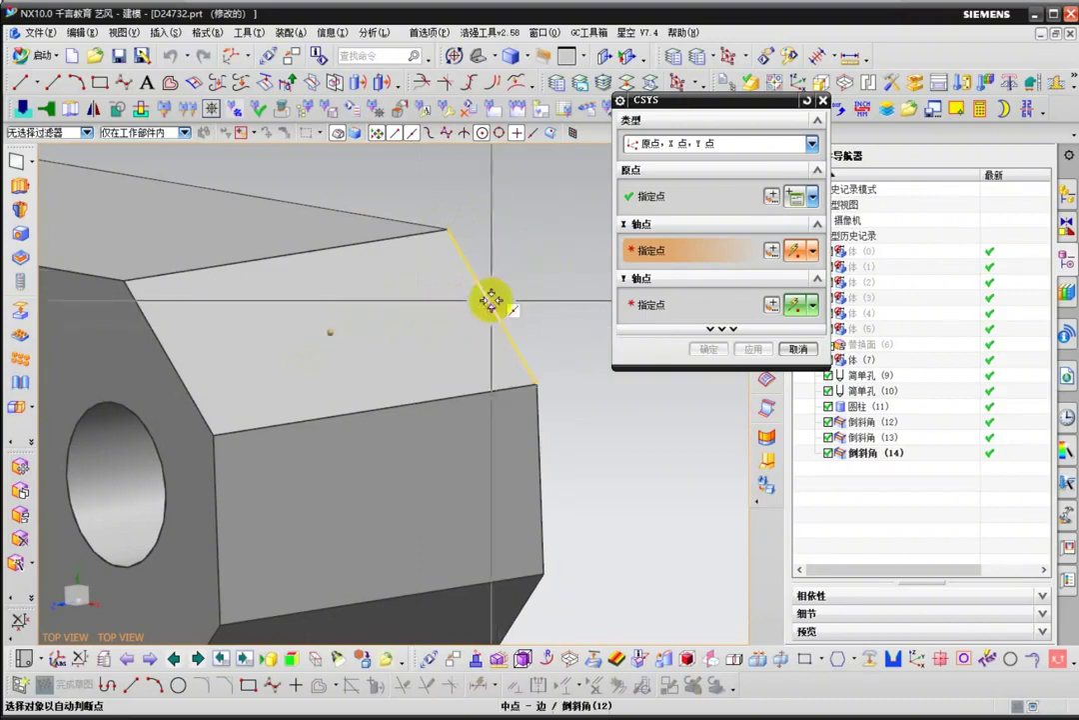
{"action": "left_click", "coordinate": [490, 306]}
{"action": "scroll", "coordinate": [484, 282], "scroll_direction": "up", "scroll_amount": 2}
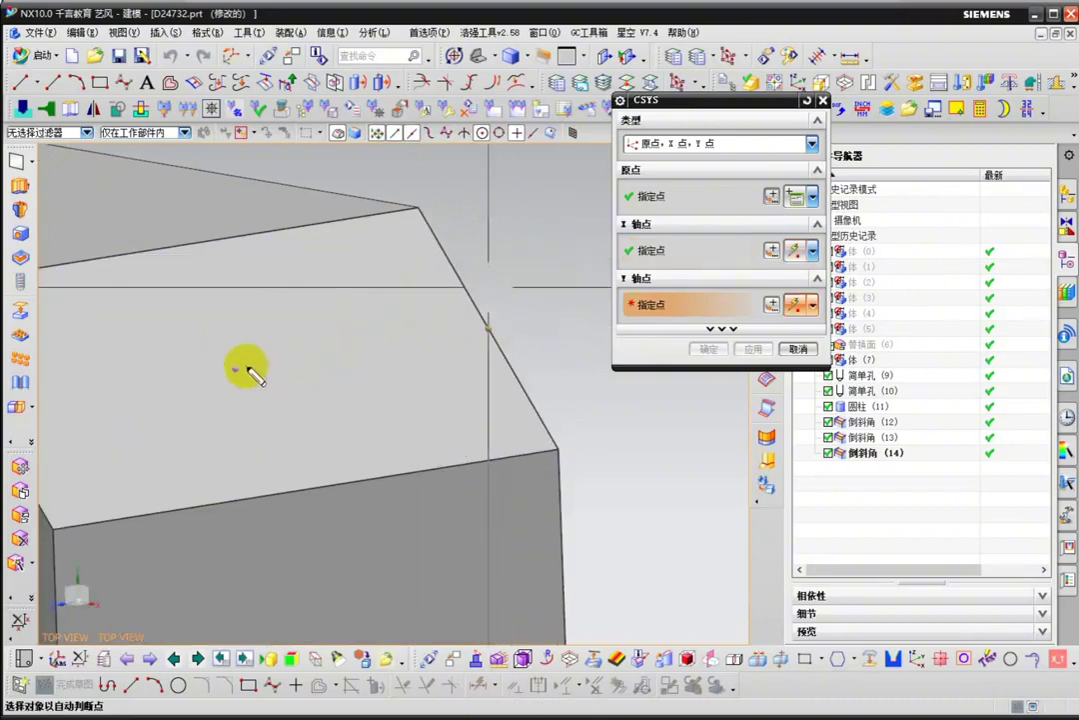
{"action": "left_click_drag", "start_coordinate": [240, 367], "coordinate": [532, 303]}
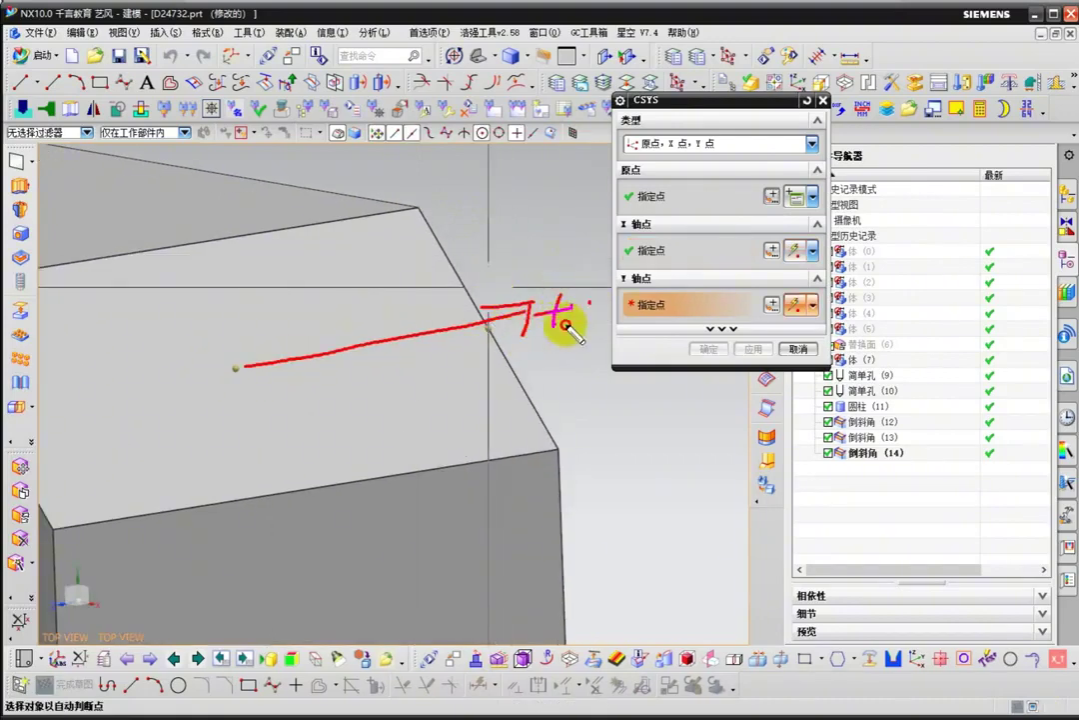
{"action": "middle_click_drag", "start_coordinate": [550, 290], "coordinate": [284, 292]}
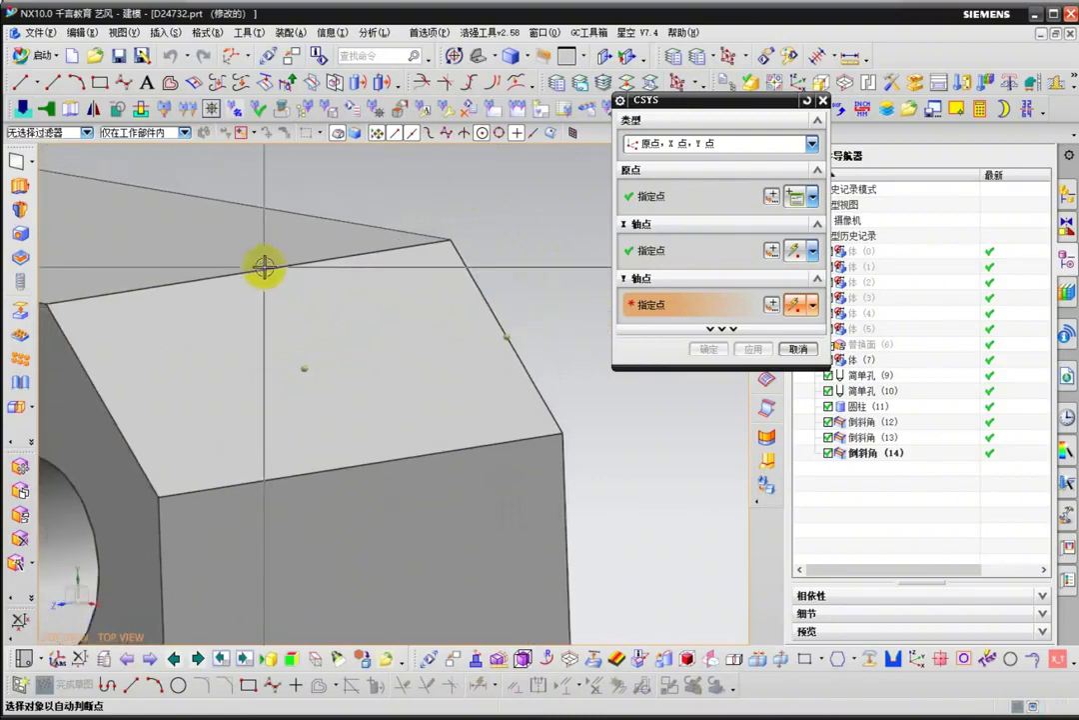
{"action": "left_click", "coordinate": [248, 271]}
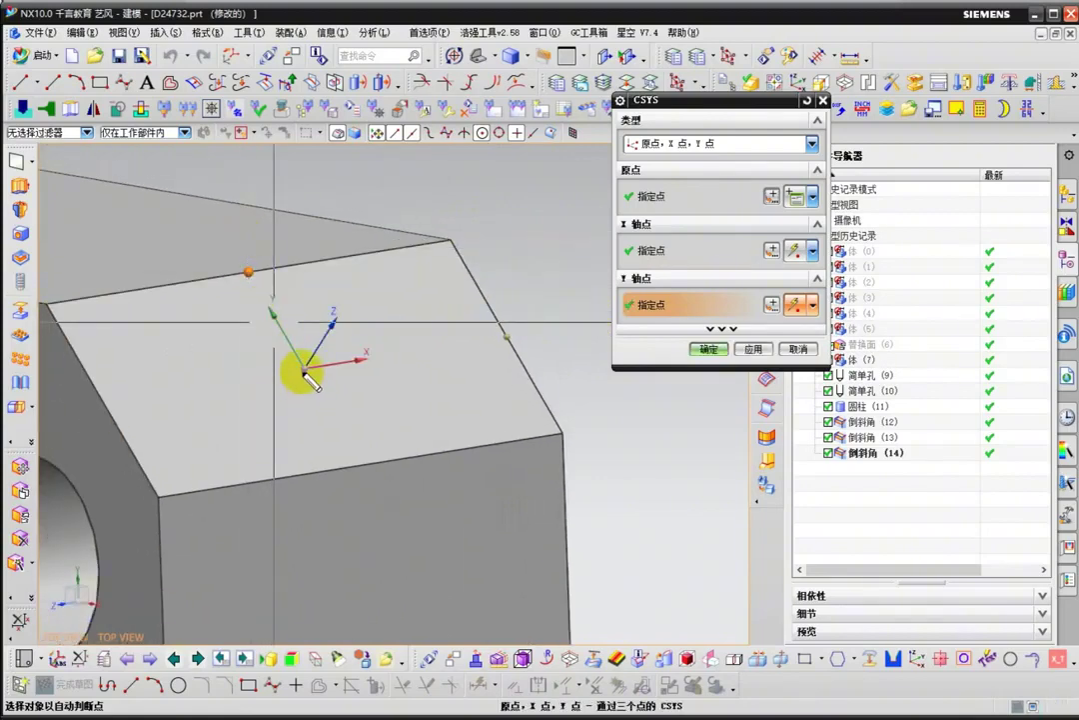
{"action": "left_click_drag", "start_coordinate": [296, 356], "coordinate": [243, 282]}
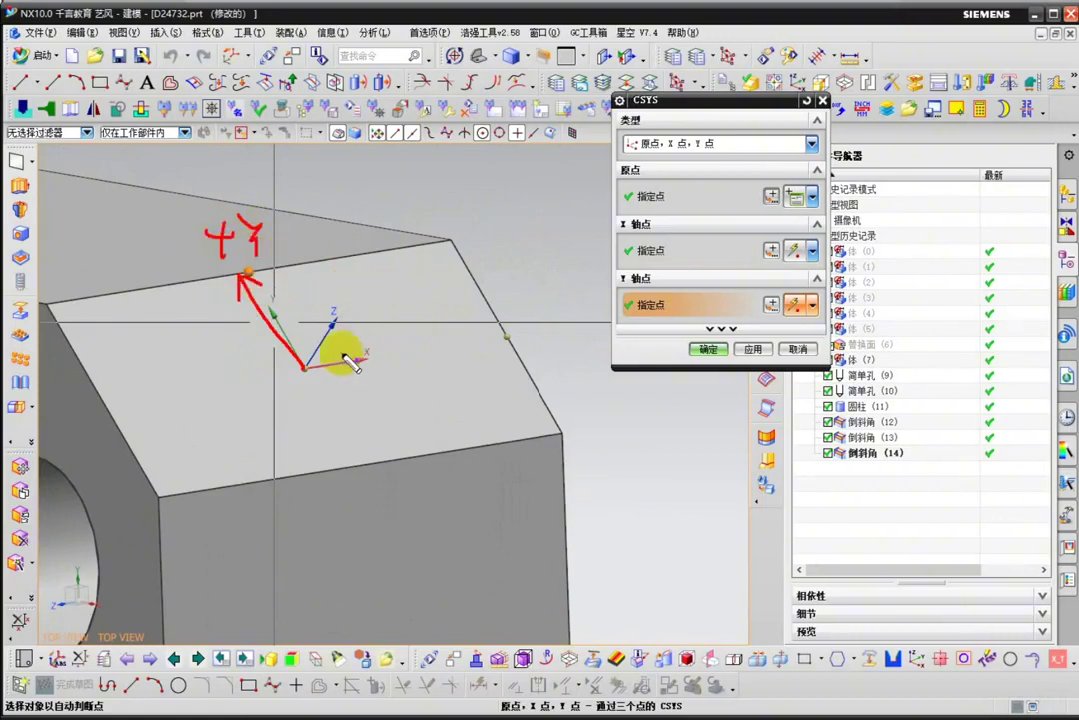
{"action": "mouse_move", "coordinate": [305, 367]}
{"action": "left_mouse_down"}
{"action": "mouse_move", "coordinate": [518, 329]}
{"action": "mouse_move", "coordinate": [506, 350]}
{"action": "left_mouse_up"}
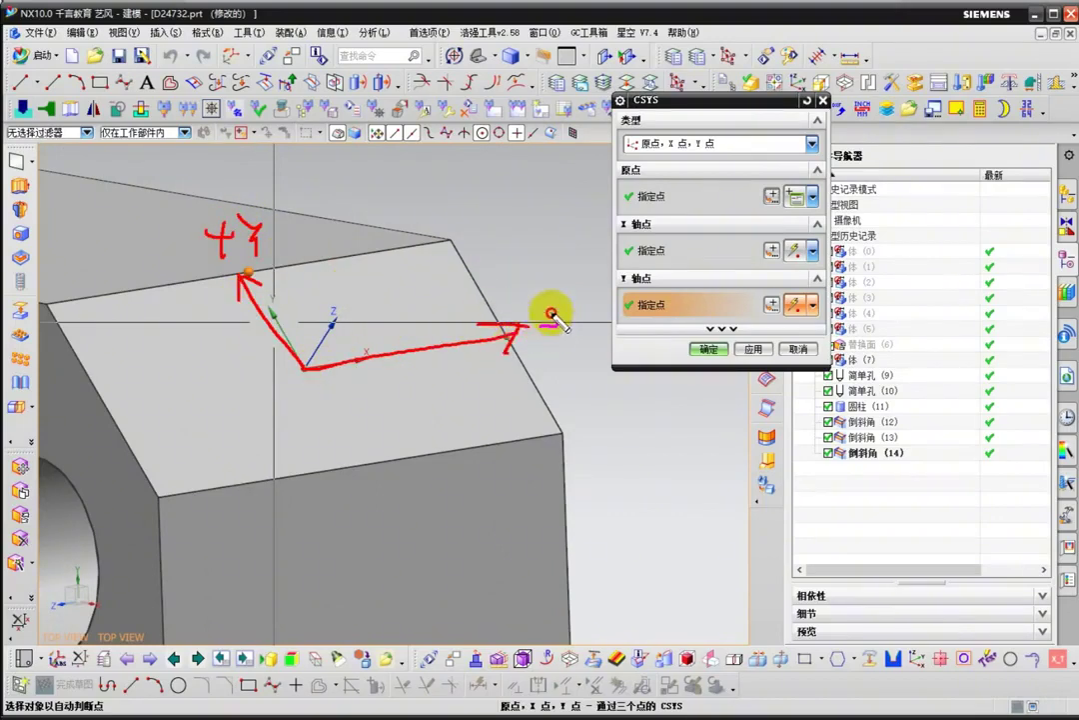
{"action": "left_click_drag", "start_coordinate": [566, 316], "coordinate": [604, 343]}
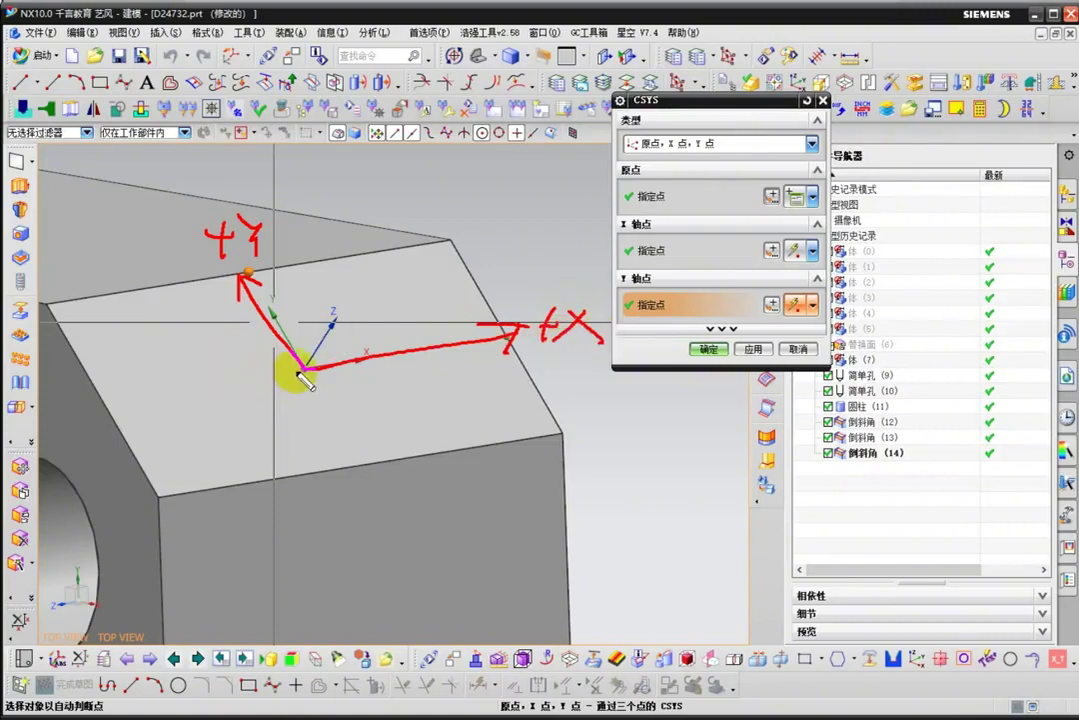
{"action": "mouse_move", "coordinate": [305, 365]}
{"action": "left_mouse_down"}
{"action": "mouse_move", "coordinate": [411, 229]}
{"action": "mouse_move", "coordinate": [399, 182]}
{"action": "left_mouse_up"}
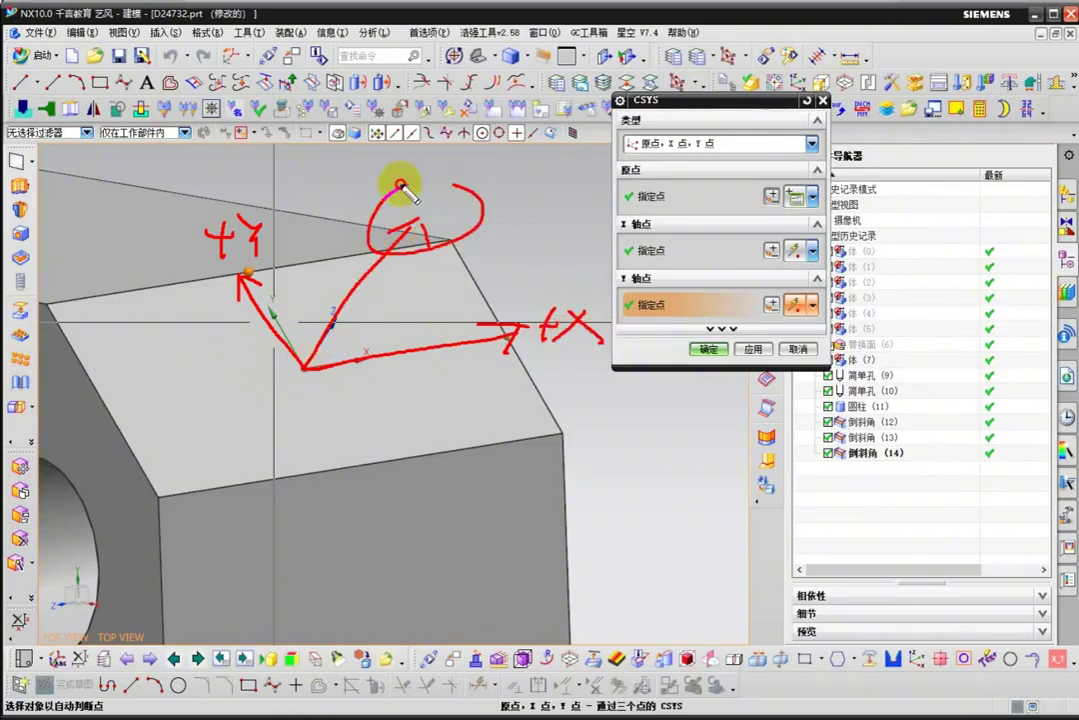
{"action": "left_click_drag", "start_coordinate": [609, 158], "coordinate": [747, 156]}
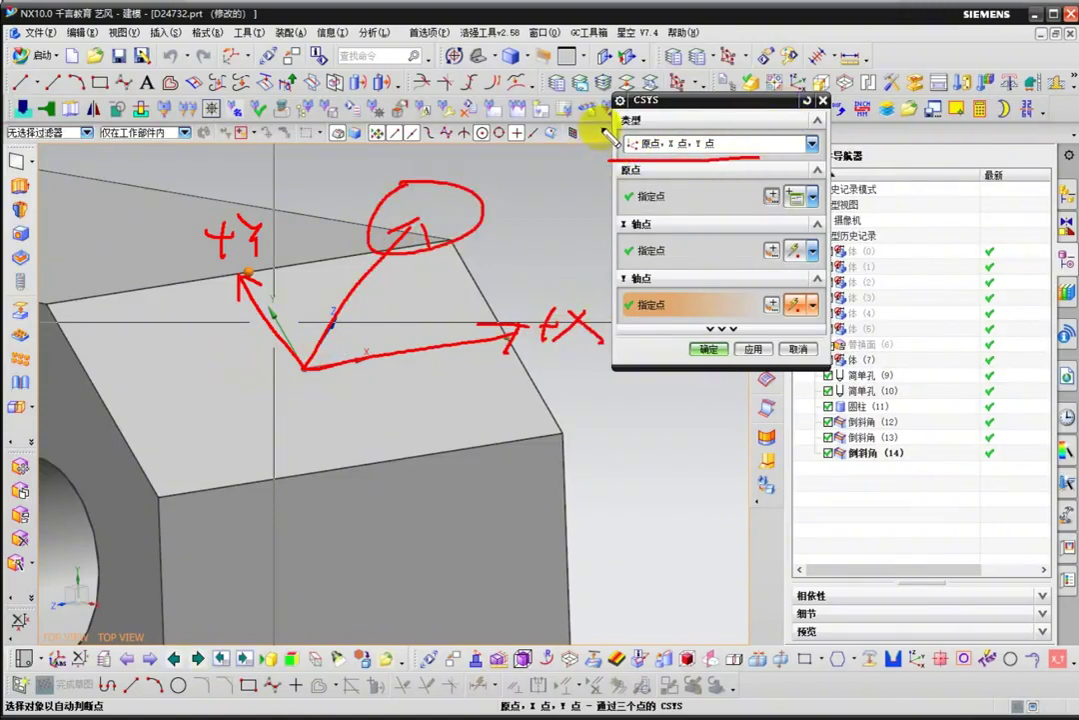
{"action": "left_click_drag", "start_coordinate": [609, 152], "coordinate": [744, 130]}
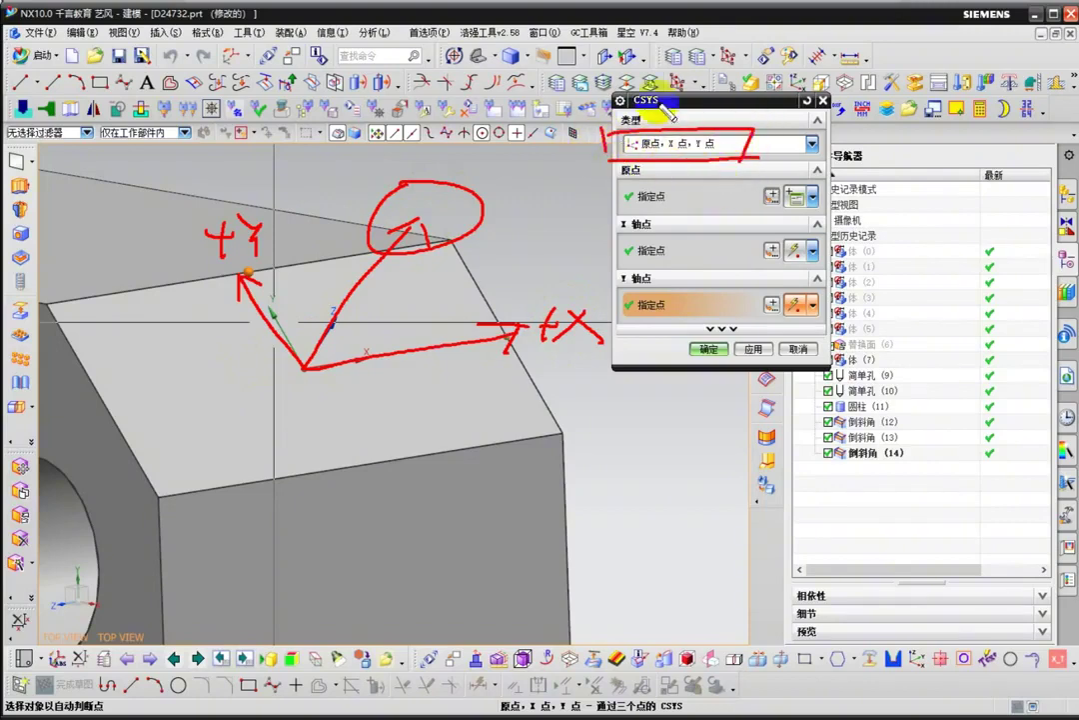
{"action": "mouse_move", "coordinate": [590, 135]}
{"action": "left_mouse_down"}
{"action": "mouse_move", "coordinate": [771, 116]}
{"action": "mouse_move", "coordinate": [576, 156]}
{"action": "left_mouse_up"}
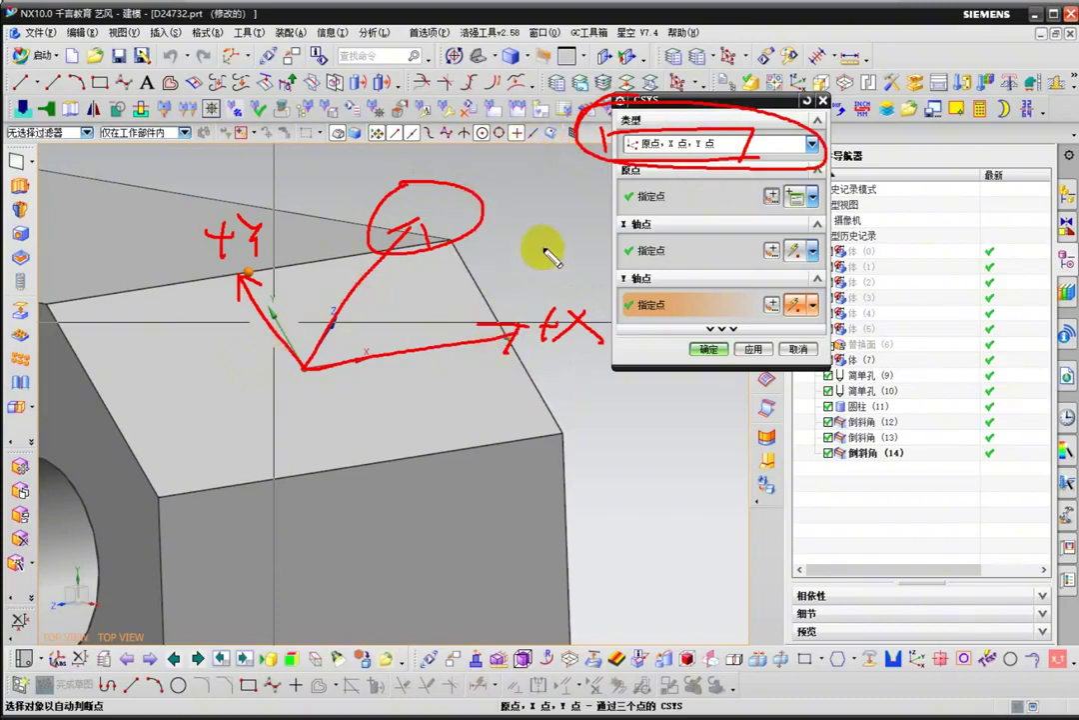
{"action": "left_click_drag", "start_coordinate": [542, 246], "coordinate": [519, 306]}
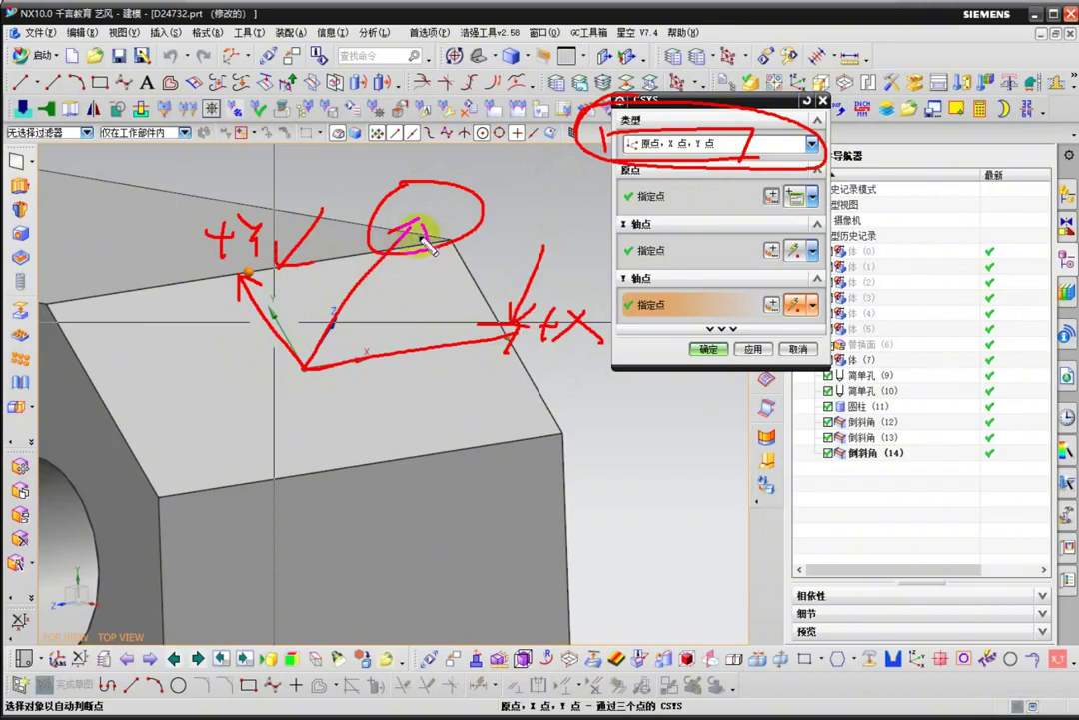
{"action": "key", "text": "Escape"}
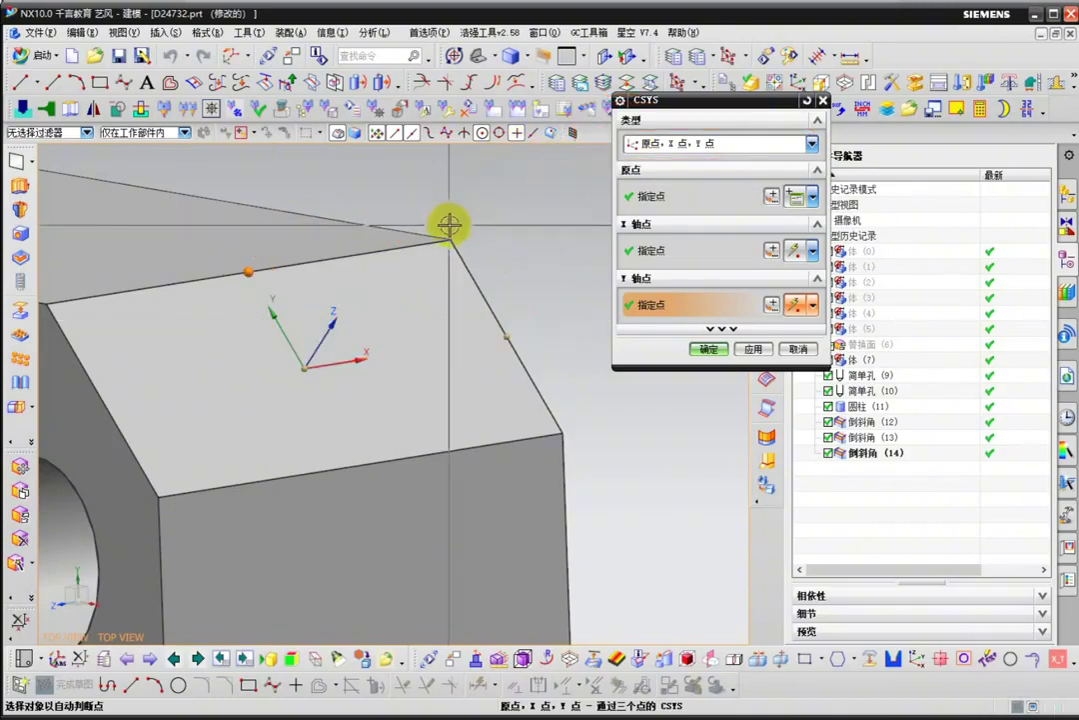
Change the CSYS construction type to X Axis, Y Axis, Origin (X 轴, Y 轴, 原点).
{"action": "middle_click_drag", "start_coordinate": [448, 225], "coordinate": [241, 313]}
{"action": "scroll", "coordinate": [241, 312], "scroll_direction": "up", "scroll_amount": 2}
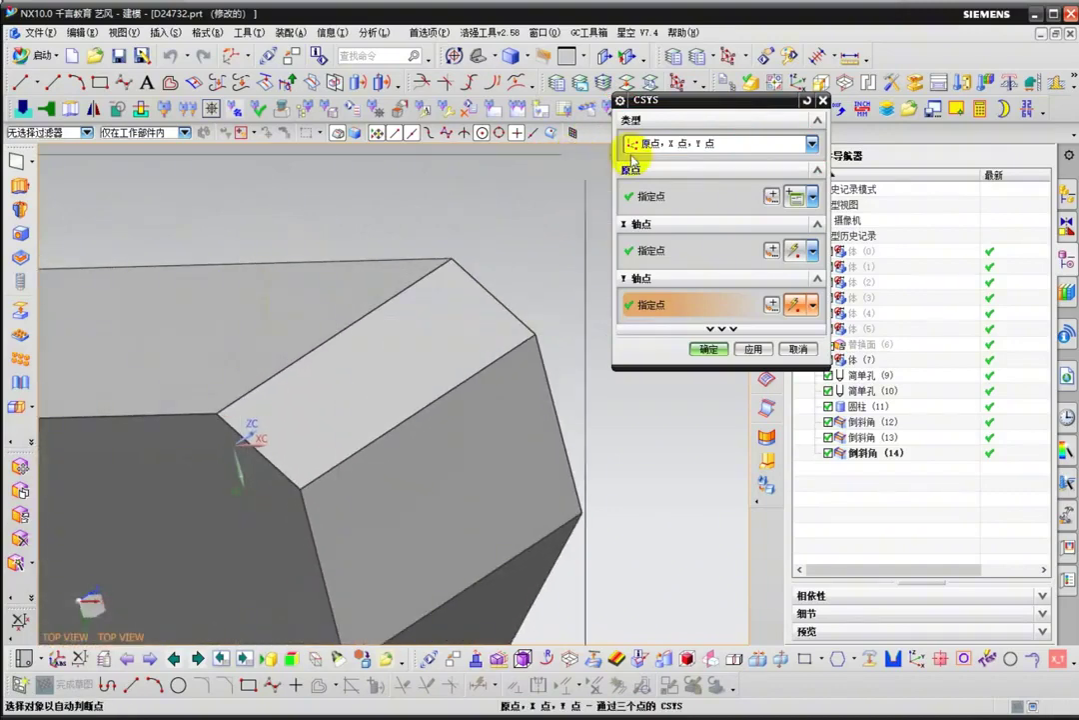
{"action": "left_click", "coordinate": [687, 143]}
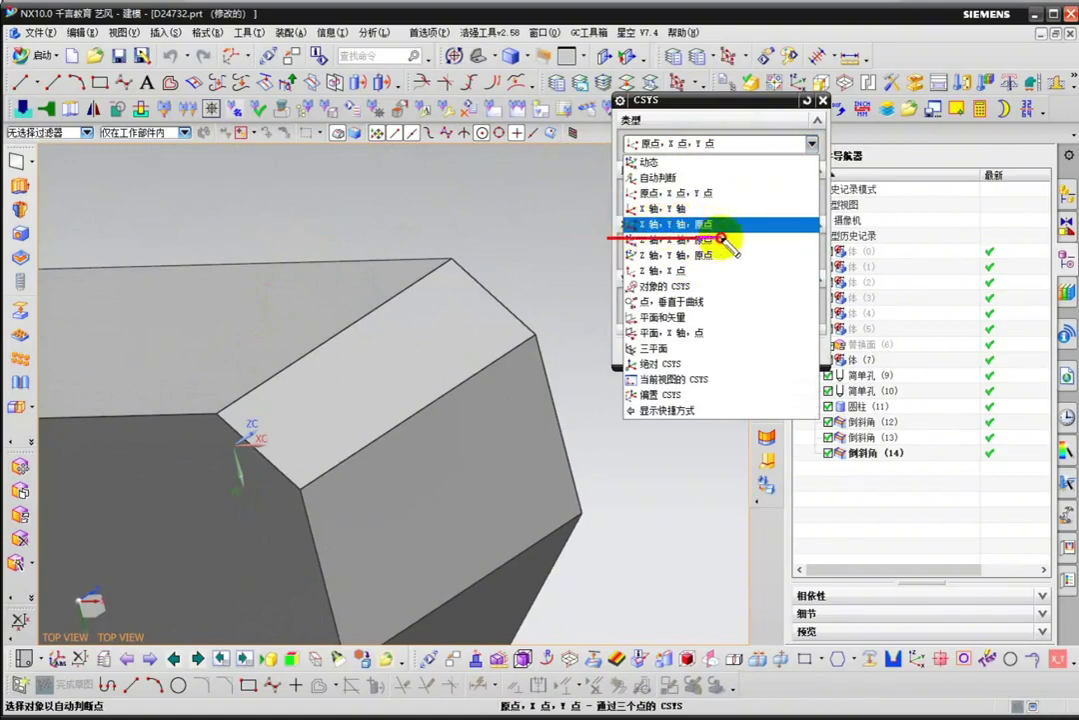
{"action": "left_click", "coordinate": [680, 145]}
{"action": "left_click", "coordinate": [681, 146]}
{"action": "left_click", "coordinate": [681, 224]}
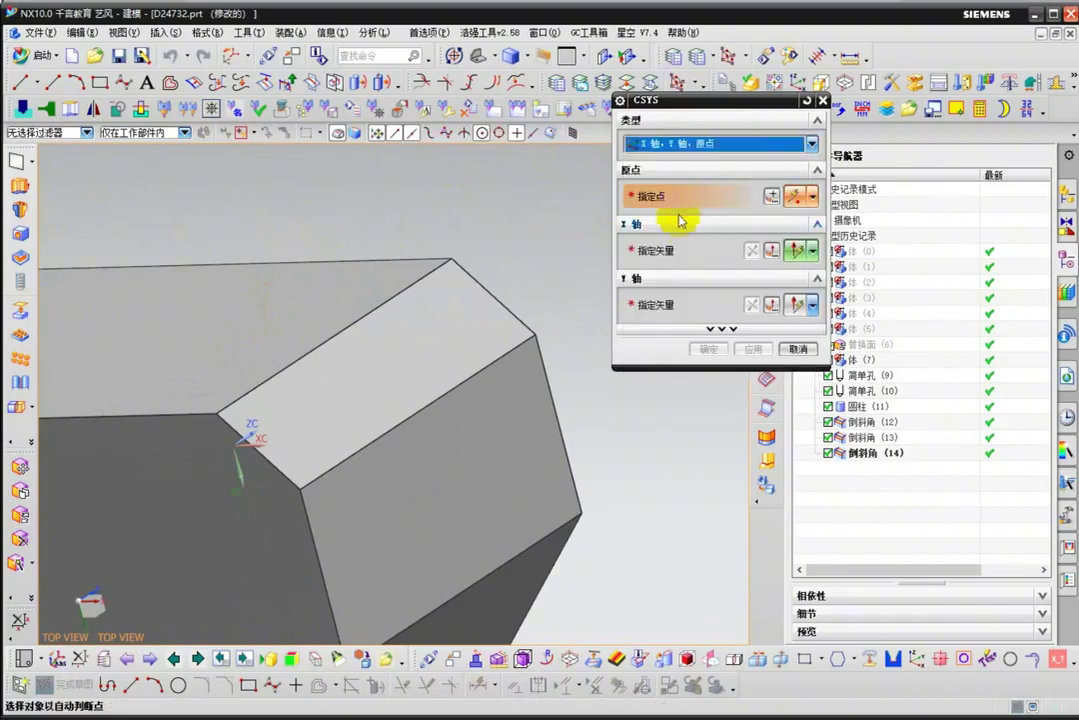
Place the CSYS origin at 50% between two diagonally opposite corners of the sloped chamfer face using Between Two Points (两点之间).
{"action": "left_click", "coordinate": [773, 199]}
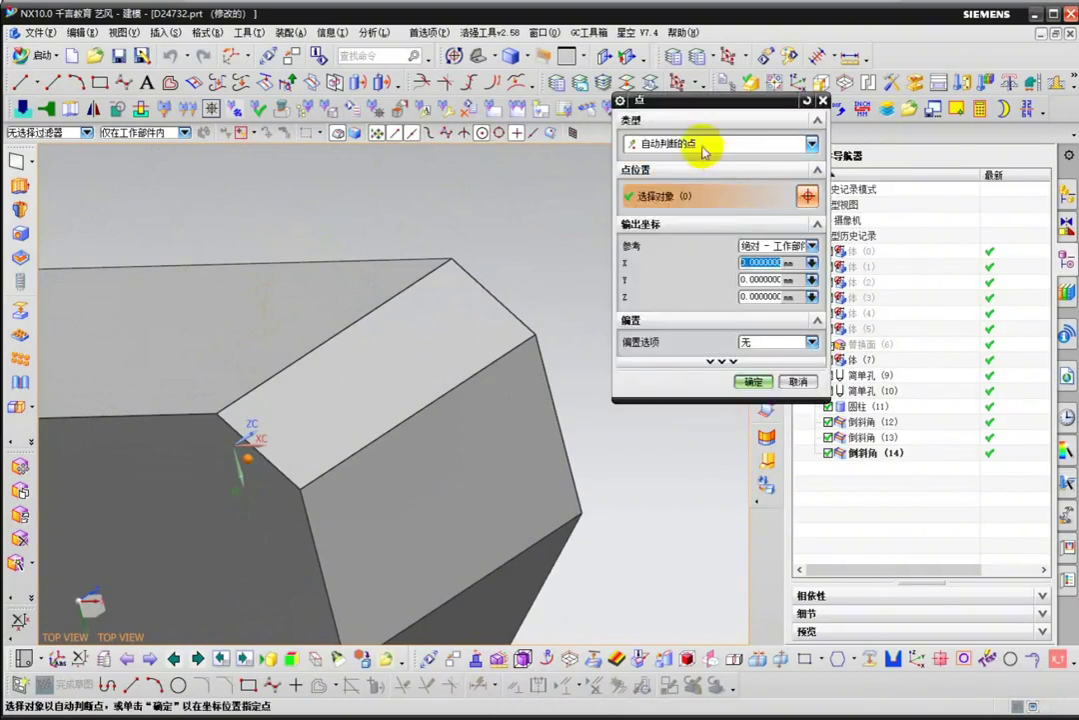
{"action": "left_click", "coordinate": [699, 145]}
{"action": "left_click", "coordinate": [666, 333]}
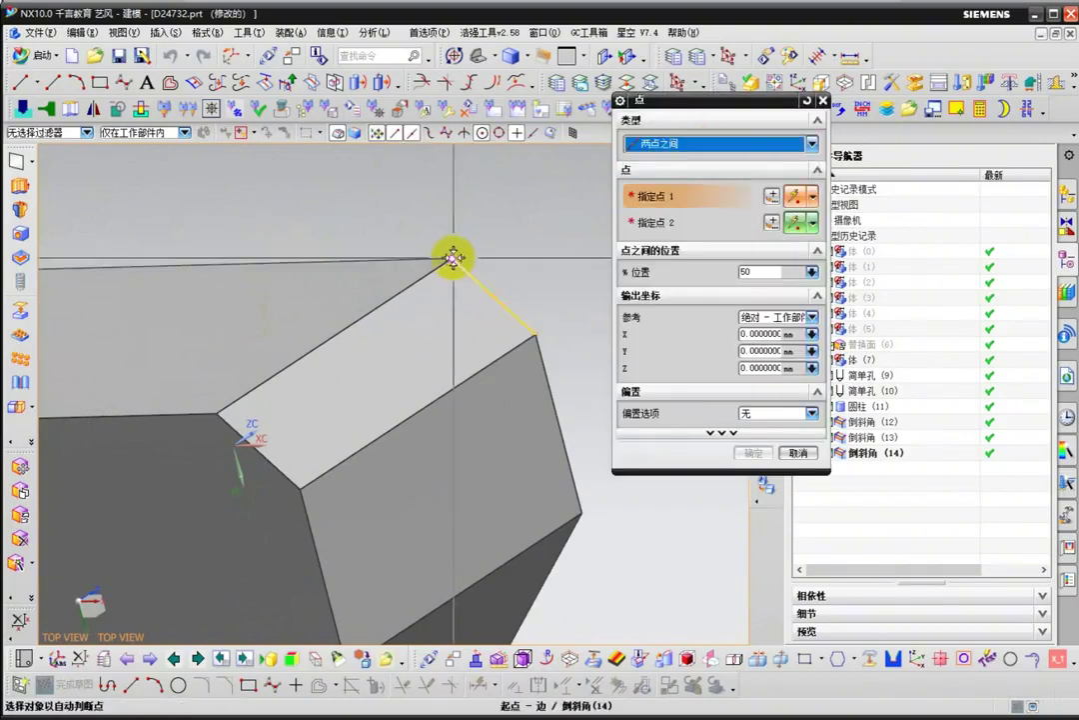
{"action": "left_click", "coordinate": [452, 259]}
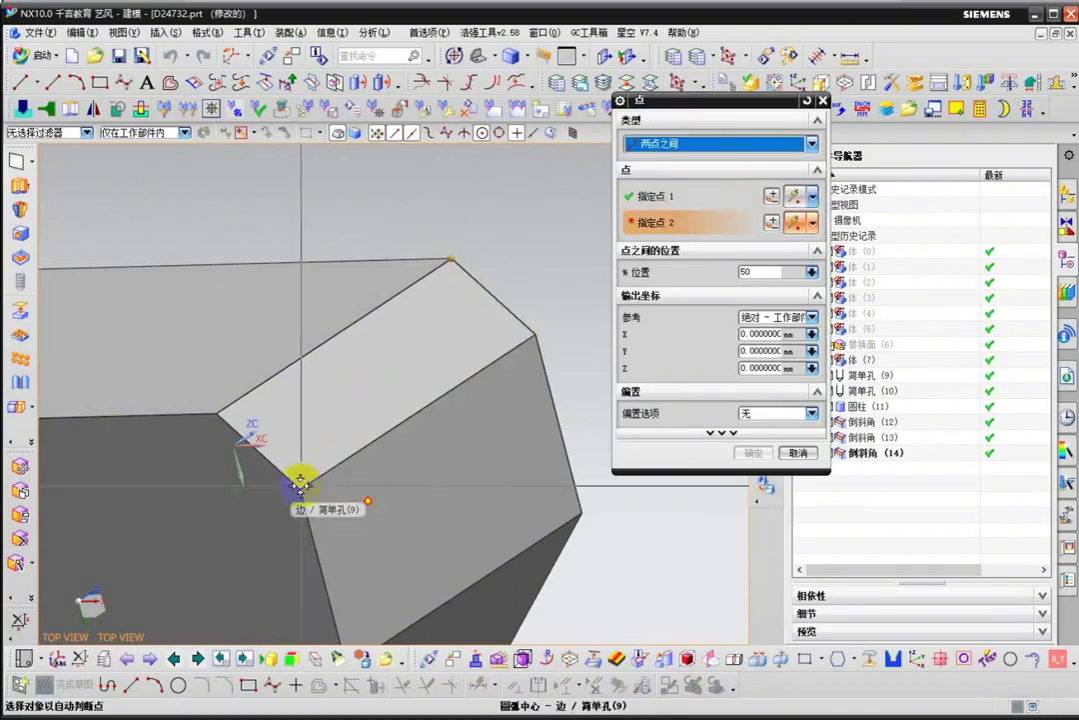
{"action": "left_click", "coordinate": [300, 489]}
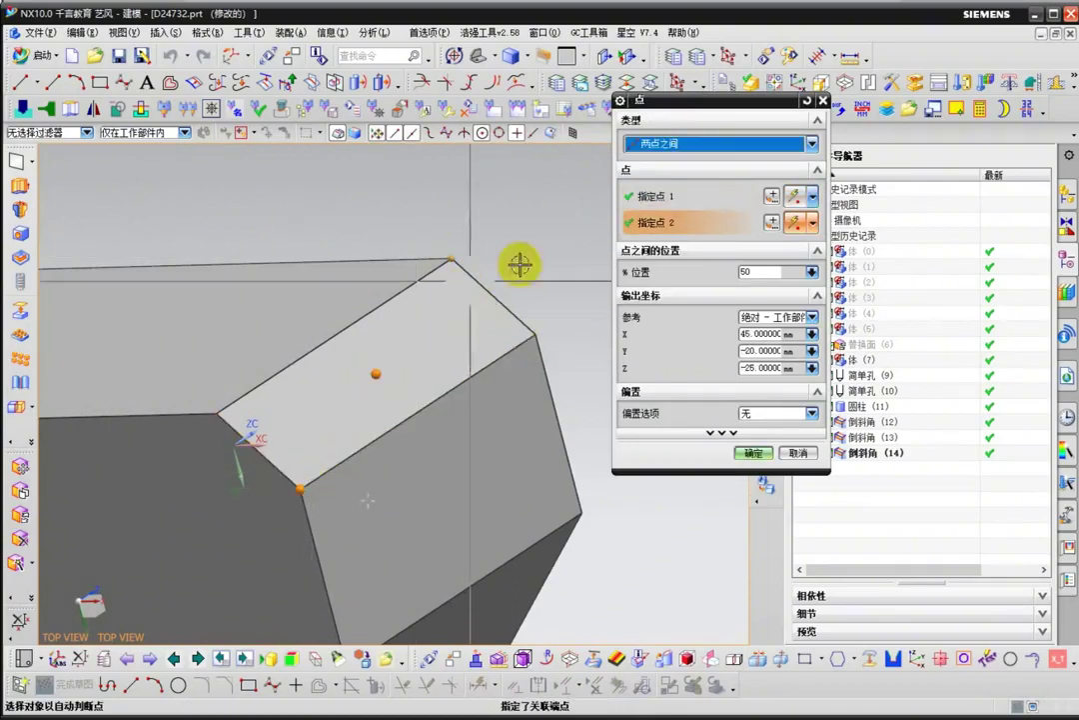
{"action": "left_click", "coordinate": [752, 453]}
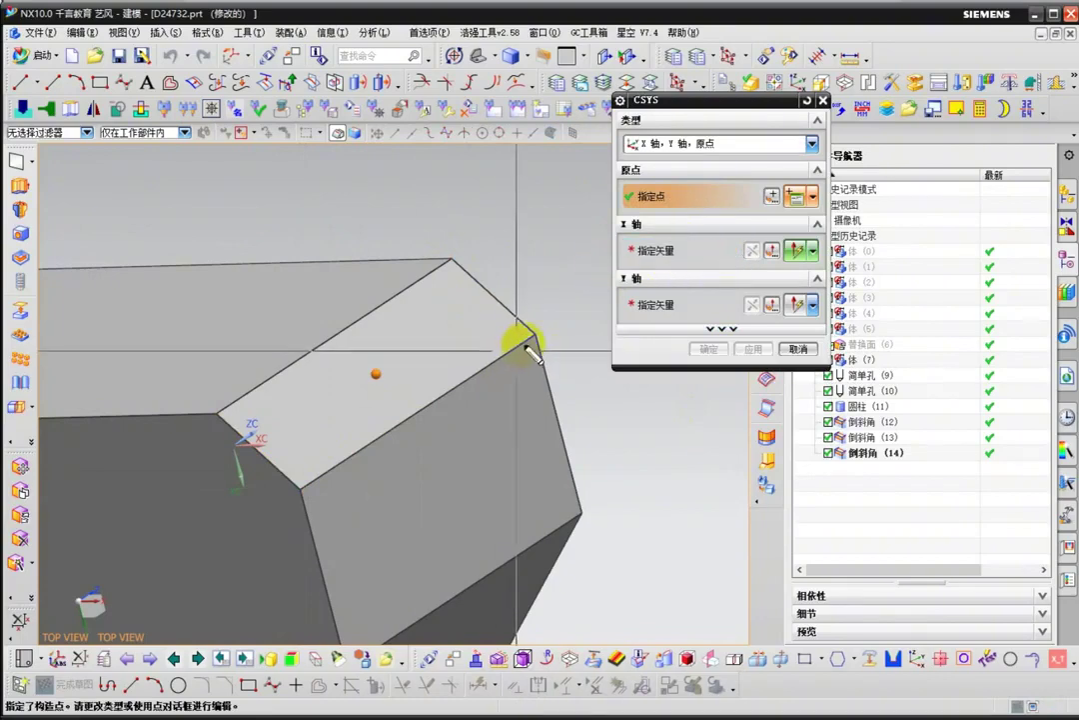
{"action": "scroll", "coordinate": [476, 401], "scroll_direction": "up", "scroll_amount": 3}
{"action": "mouse_move", "coordinate": [458, 352]}
{"action": "middle_mouse_down"}
{"action": "mouse_move", "coordinate": [441, 391]}
{"action": "mouse_move", "coordinate": [478, 355]}
{"action": "mouse_move", "coordinate": [468, 369]}
{"action": "mouse_move", "coordinate": [435, 371]}
{"action": "middle_mouse_up"}
{"action": "left_click_drag", "start_coordinate": [493, 299], "coordinate": [481, 335]}
{"action": "left_click_drag", "start_coordinate": [467, 316], "coordinate": [493, 306]}
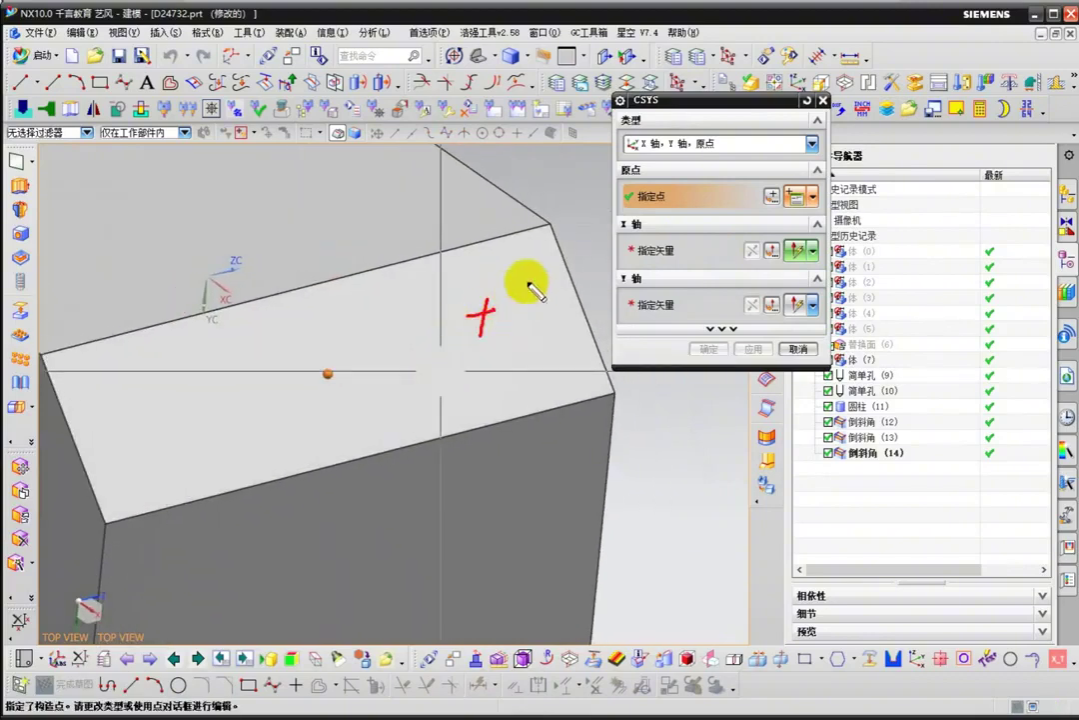
{"action": "mouse_move", "coordinate": [375, 367]}
{"action": "left_mouse_down"}
{"action": "mouse_move", "coordinate": [434, 347]}
{"action": "mouse_move", "coordinate": [430, 360]}
{"action": "left_mouse_up"}
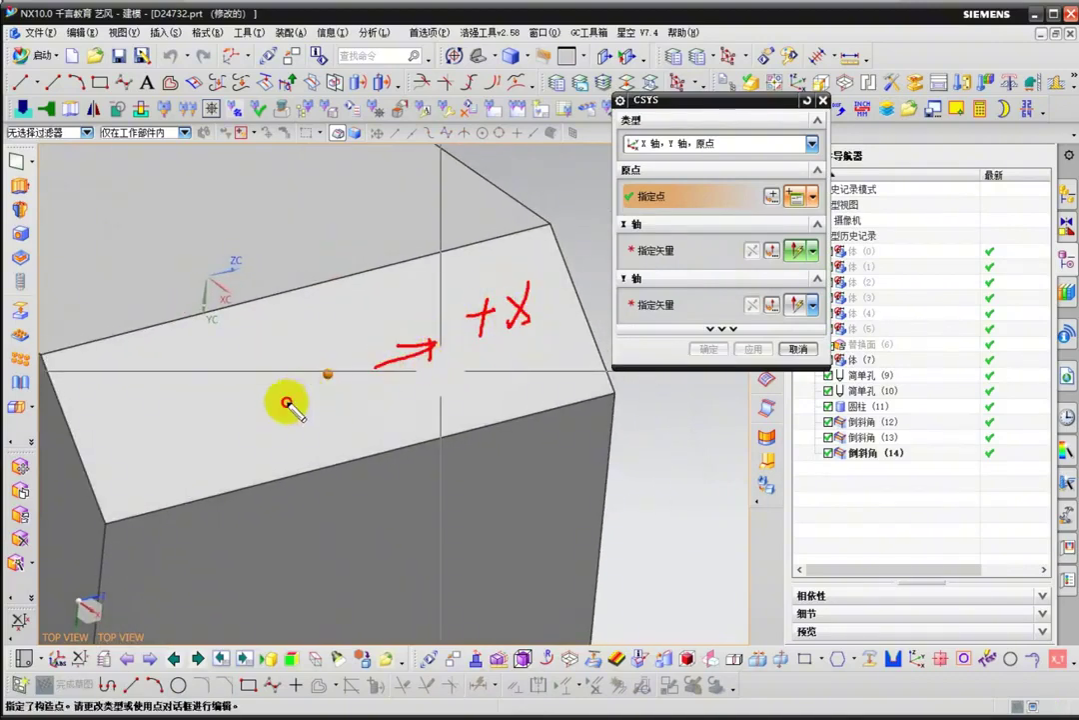
{"action": "mouse_move", "coordinate": [298, 397]}
{"action": "left_mouse_down"}
{"action": "mouse_move", "coordinate": [203, 426]}
{"action": "mouse_move", "coordinate": [262, 421]}
{"action": "left_mouse_up"}
{"action": "left_click_drag", "start_coordinate": [463, 385], "coordinate": [441, 411]}
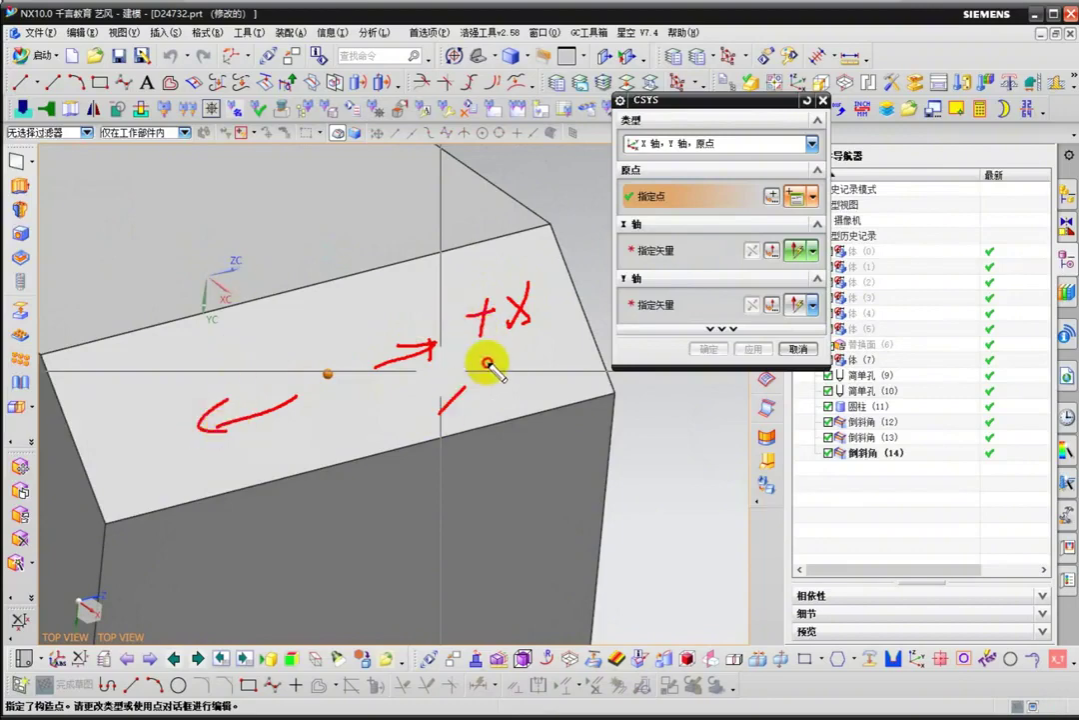
{"action": "left_click_drag", "start_coordinate": [486, 372], "coordinate": [485, 369]}
{"action": "mouse_move", "coordinate": [598, 270]}
{"action": "left_mouse_down"}
{"action": "mouse_move", "coordinate": [706, 248]}
{"action": "mouse_move", "coordinate": [603, 248]}
{"action": "mouse_move", "coordinate": [608, 262]}
{"action": "left_mouse_up"}
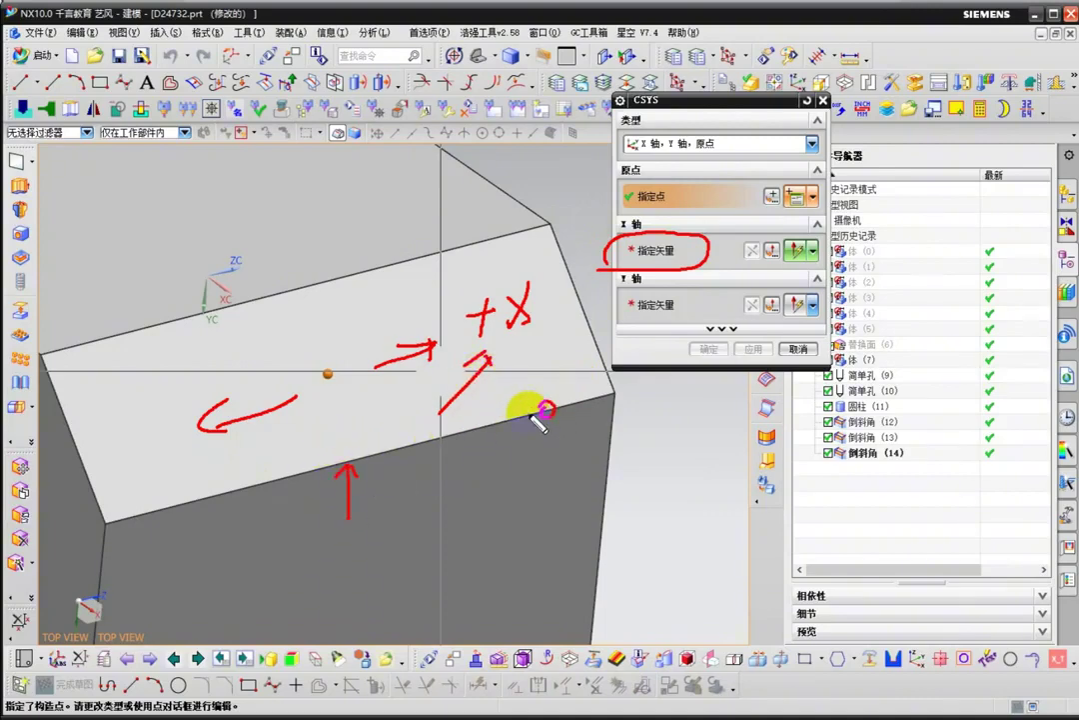
{"action": "left_click_drag", "start_coordinate": [412, 412], "coordinate": [545, 371]}
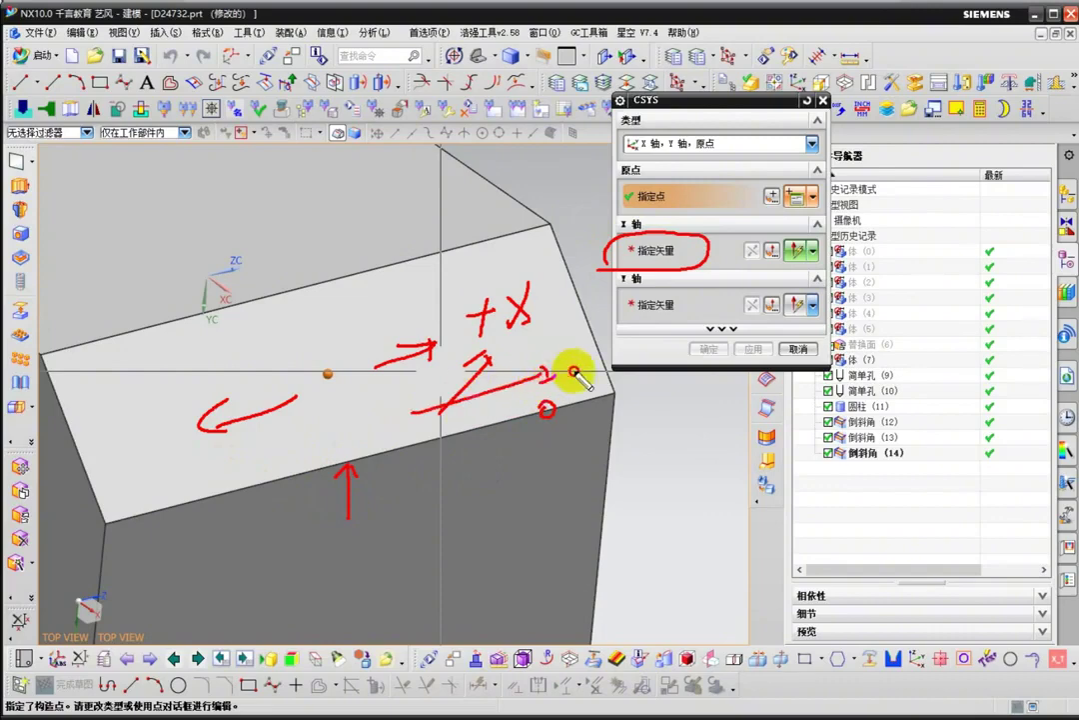
{"action": "mouse_move", "coordinate": [646, 281]}
{"action": "left_mouse_down"}
{"action": "mouse_move", "coordinate": [680, 325]}
{"action": "mouse_move", "coordinate": [587, 282]}
{"action": "left_mouse_up"}
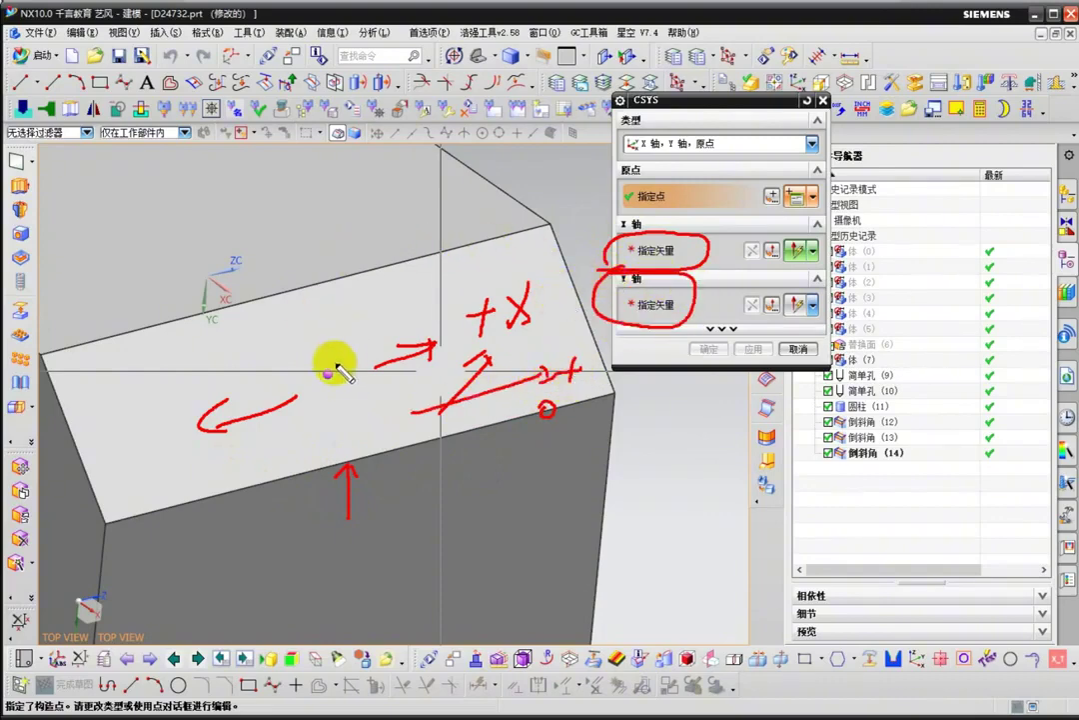
{"action": "mouse_move", "coordinate": [337, 361]}
{"action": "left_mouse_down"}
{"action": "mouse_move", "coordinate": [294, 288]}
{"action": "mouse_move", "coordinate": [318, 305]}
{"action": "left_mouse_up"}
{"action": "mouse_move", "coordinate": [295, 229]}
{"action": "left_mouse_down"}
{"action": "mouse_move", "coordinate": [306, 245]}
{"action": "mouse_move", "coordinate": [298, 277]}
{"action": "left_mouse_up"}
{"action": "left_click_drag", "start_coordinate": [346, 404], "coordinate": [366, 433]}
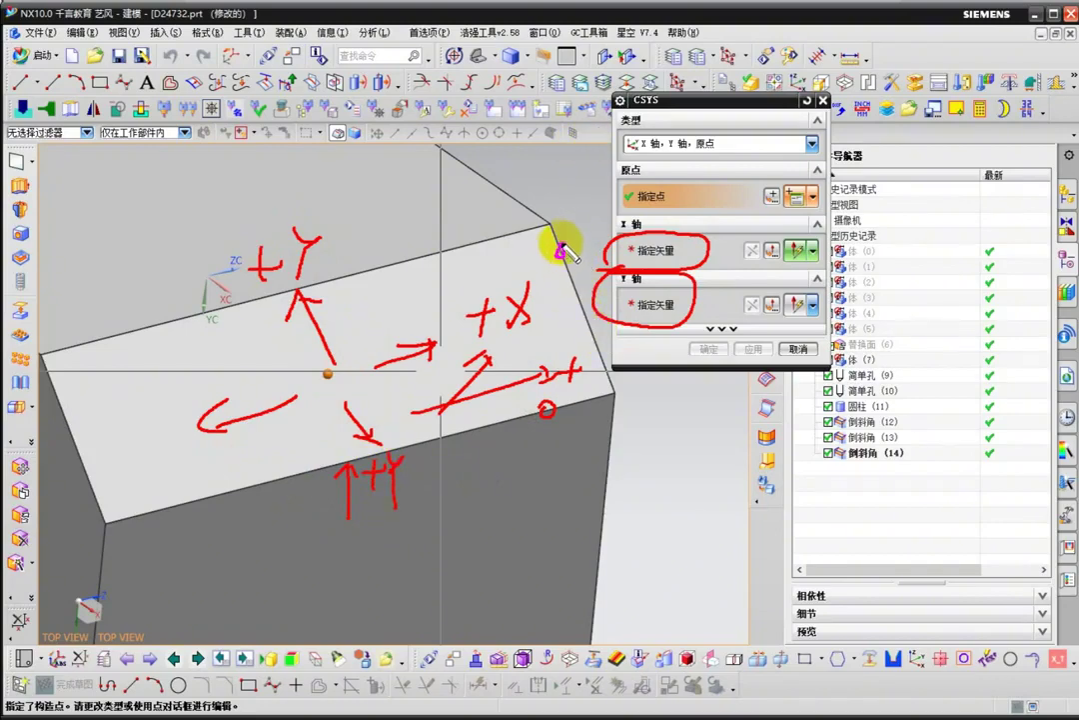
{"action": "left_click_drag", "start_coordinate": [541, 251], "coordinate": [542, 256]}
{"action": "left_click_drag", "start_coordinate": [481, 214], "coordinate": [493, 212]}
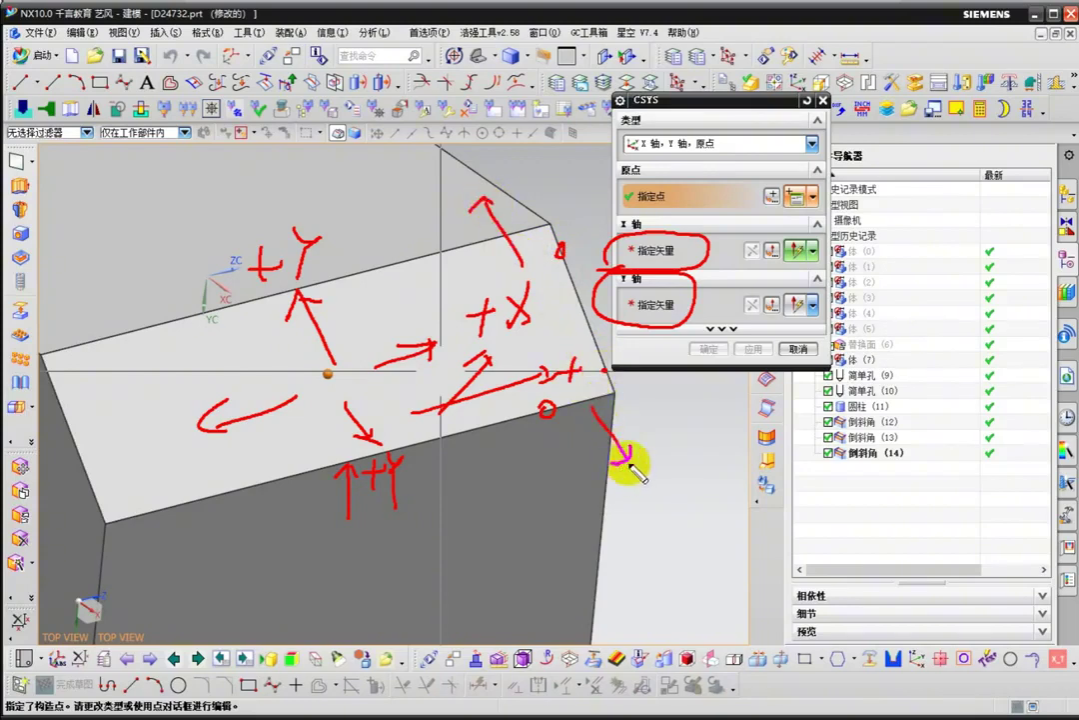
{"action": "left_click_drag", "start_coordinate": [673, 493], "coordinate": [667, 492]}
{"action": "mouse_move", "coordinate": [606, 436]}
{"action": "left_mouse_down"}
{"action": "mouse_move", "coordinate": [717, 462]}
{"action": "mouse_move", "coordinate": [631, 446]}
{"action": "left_mouse_up"}
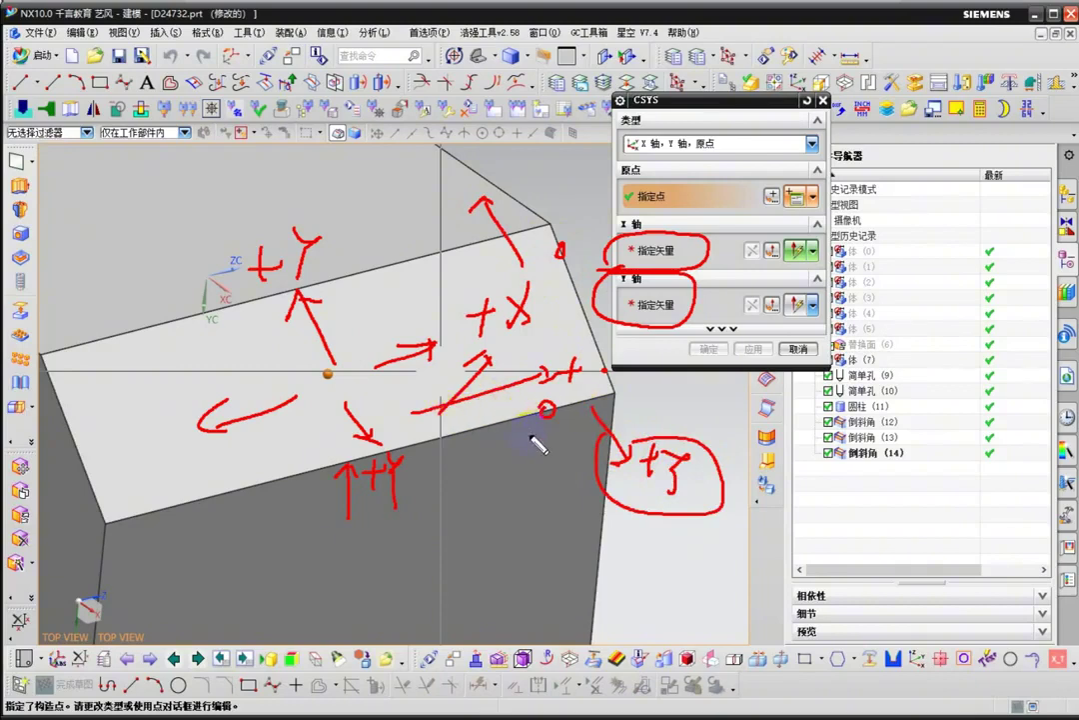
{"action": "mouse_move", "coordinate": [861, 396]}
{"action": "left_mouse_down"}
{"action": "mouse_move", "coordinate": [848, 429]}
{"action": "mouse_move", "coordinate": [856, 454]}
{"action": "mouse_move", "coordinate": [869, 396]}
{"action": "left_mouse_up"}
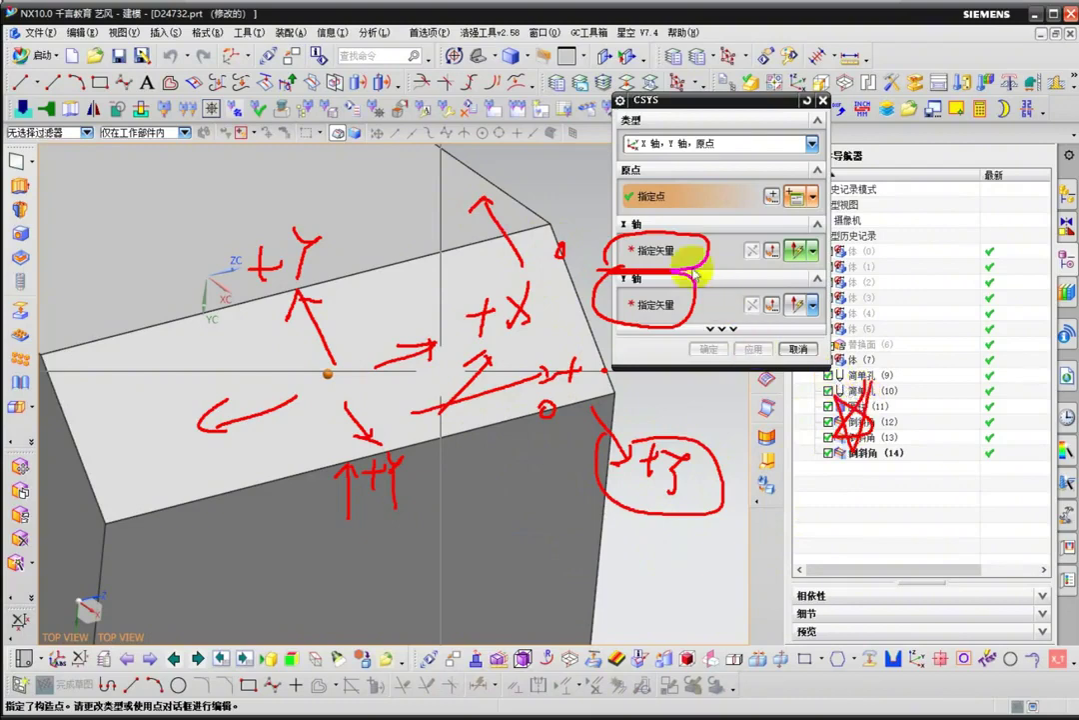
Specify the X-axis vector along the chamfer face's lower long edge and the Y-axis vector along its short edge pointing up the slope.
{"action": "left_click", "coordinate": [662, 252]}
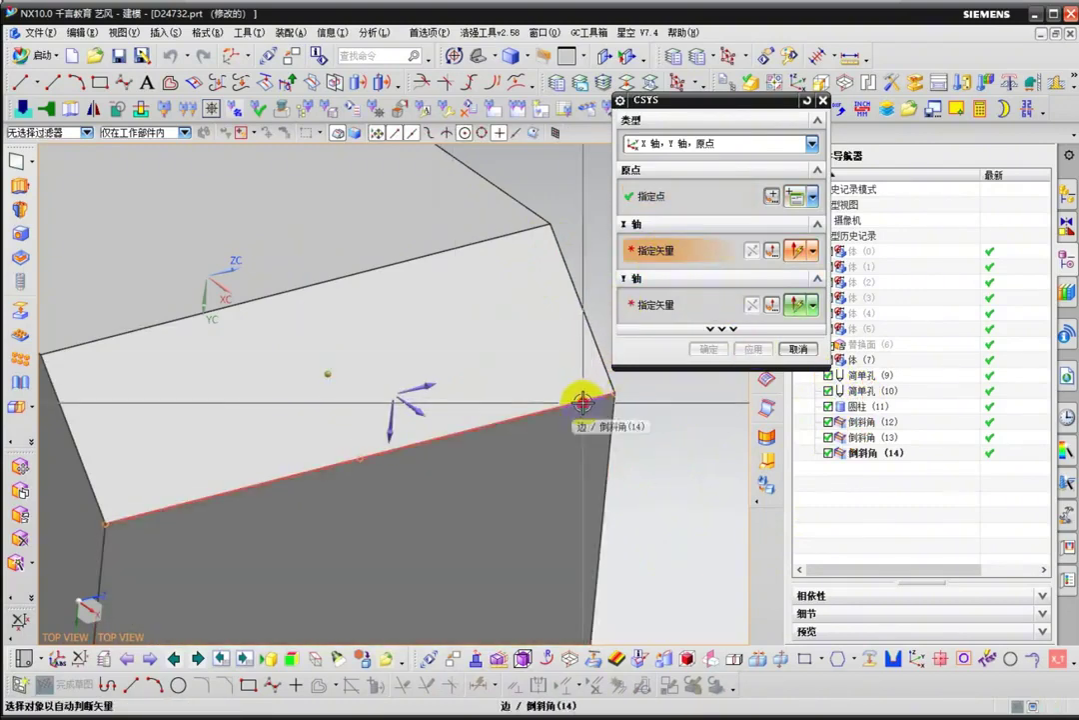
{"action": "left_click", "coordinate": [583, 401]}
{"action": "middle_click_drag", "start_coordinate": [461, 409], "coordinate": [459, 471], "text": "shift"}
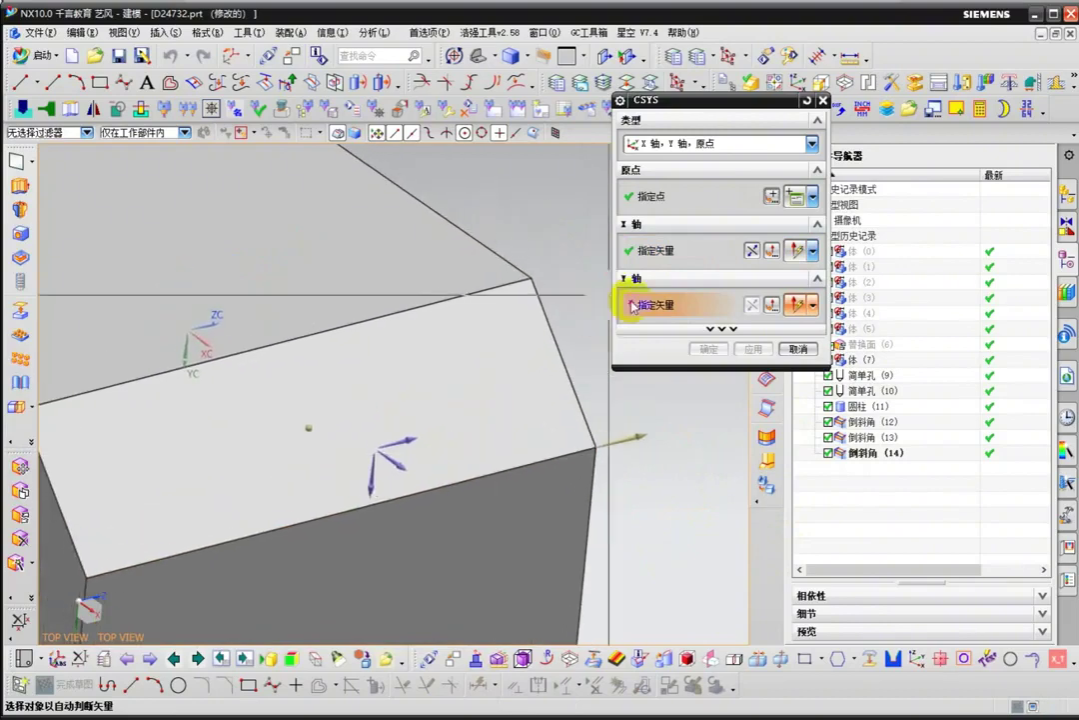
{"action": "left_click", "coordinate": [538, 290]}
{"action": "middle_click_drag", "start_coordinate": [538, 289], "coordinate": [410, 361]}
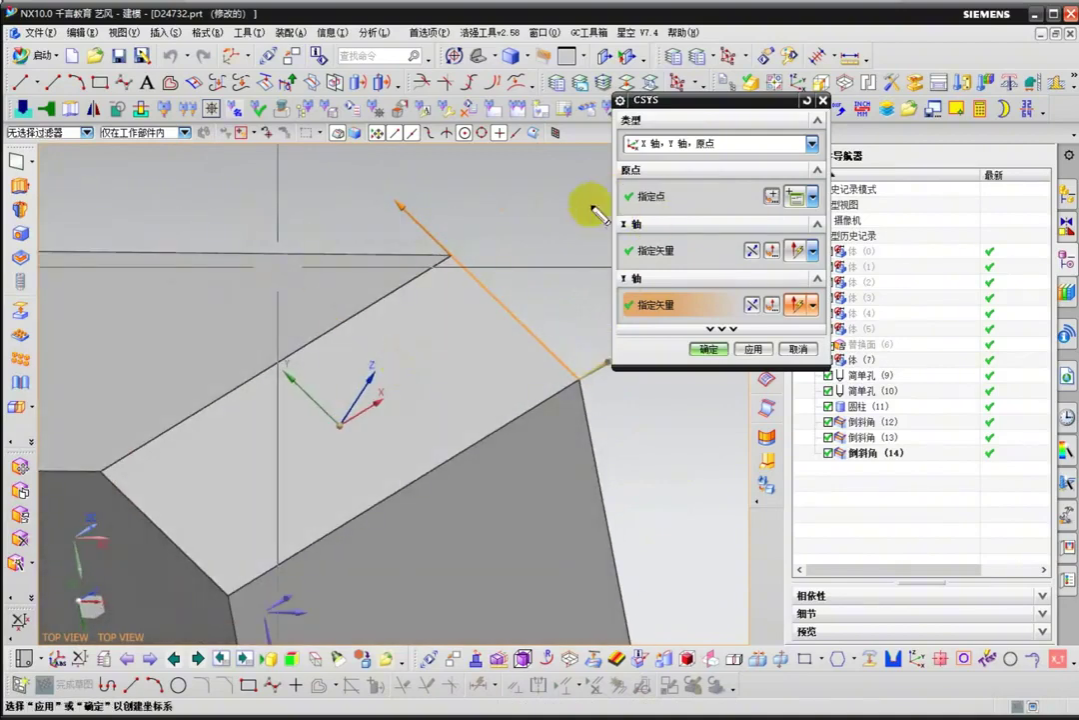
{"action": "left_click_drag", "start_coordinate": [596, 213], "coordinate": [570, 185]}
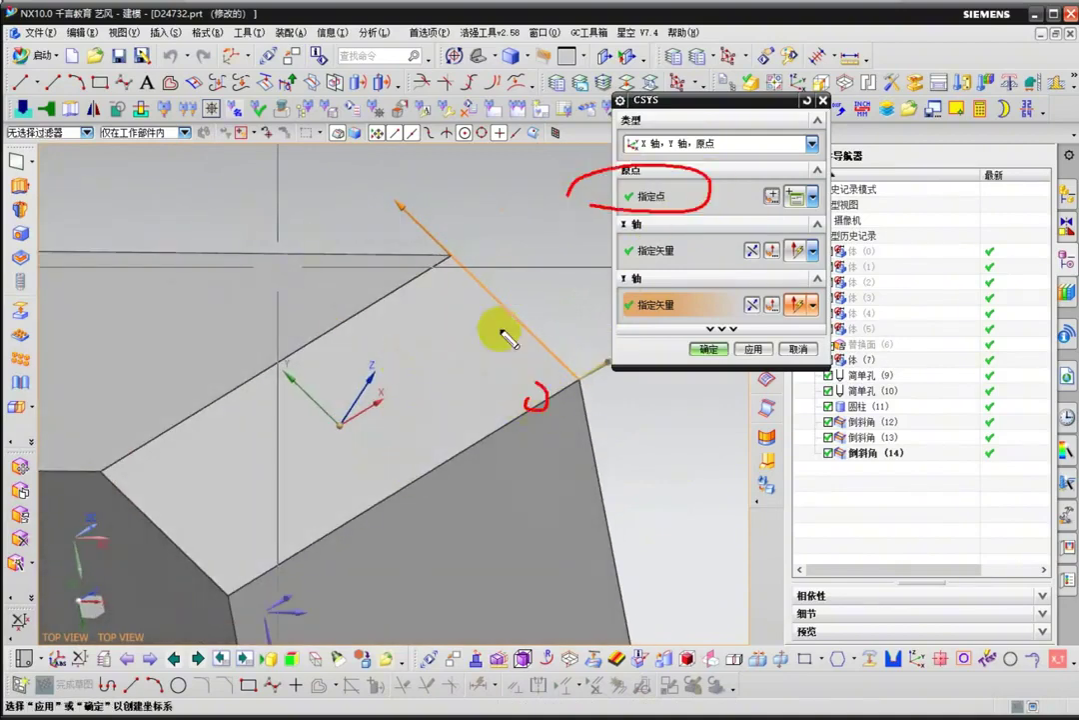
{"action": "left_click_drag", "start_coordinate": [472, 236], "coordinate": [455, 250]}
{"action": "mouse_move", "coordinate": [290, 316]}
{"action": "left_mouse_down"}
{"action": "mouse_move", "coordinate": [386, 453]}
{"action": "mouse_move", "coordinate": [281, 341]}
{"action": "left_mouse_up"}
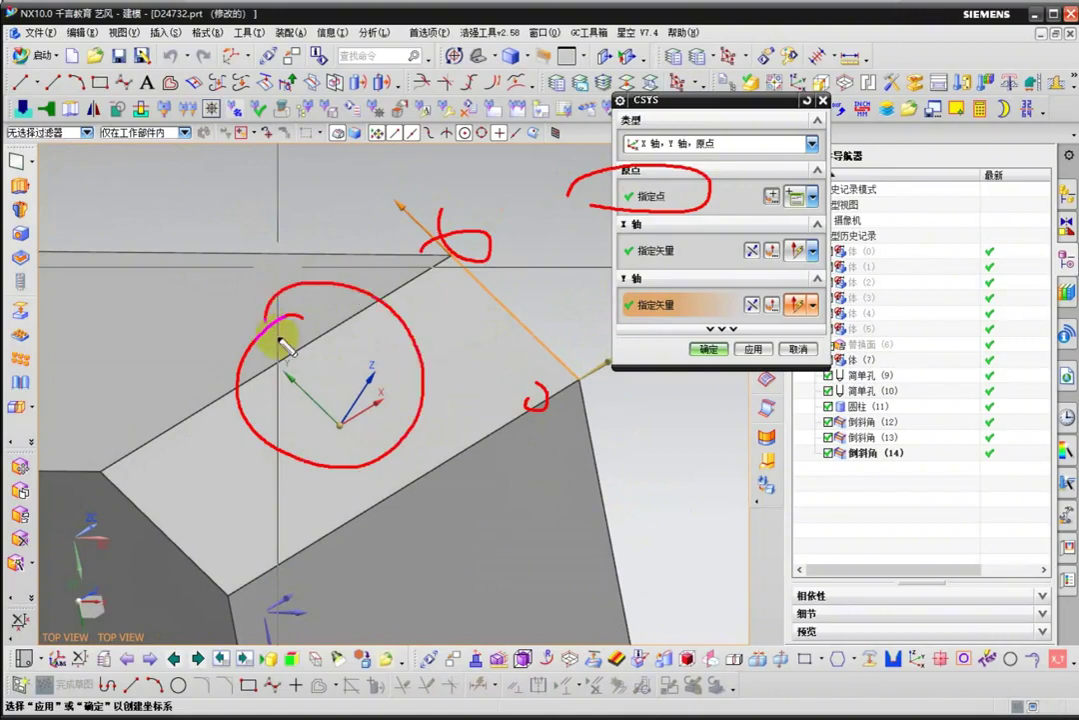
{"action": "key", "text": "Escape"}
{"action": "left_click_drag", "start_coordinate": [578, 160], "coordinate": [761, 158]}
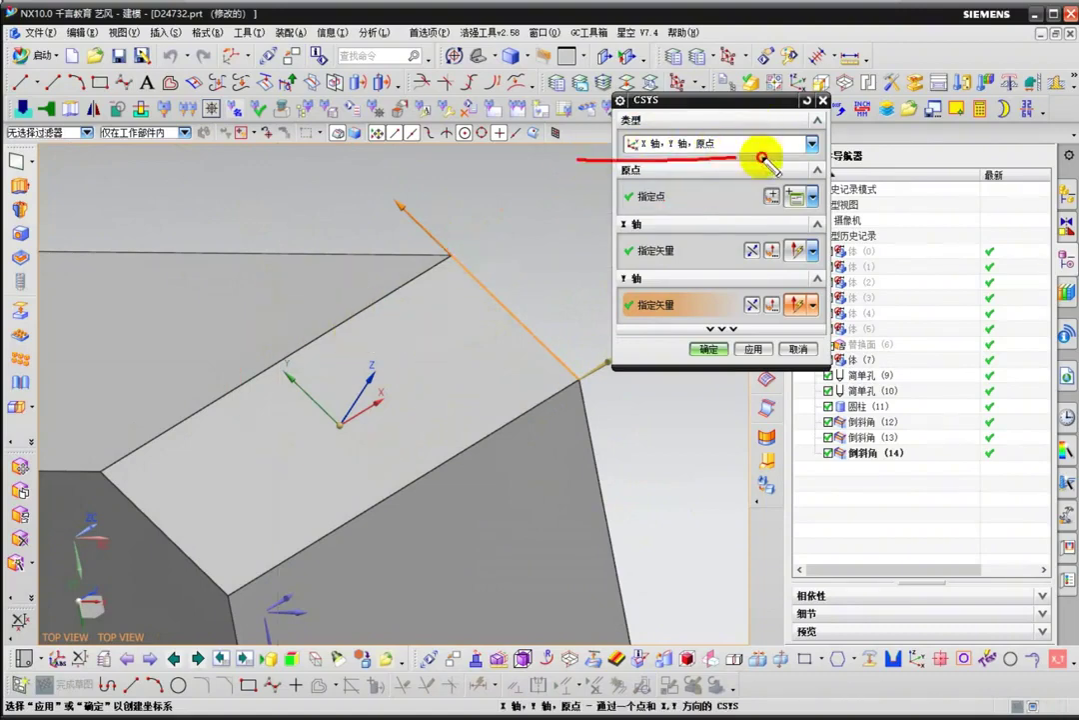
{"action": "key", "text": "Escape"}
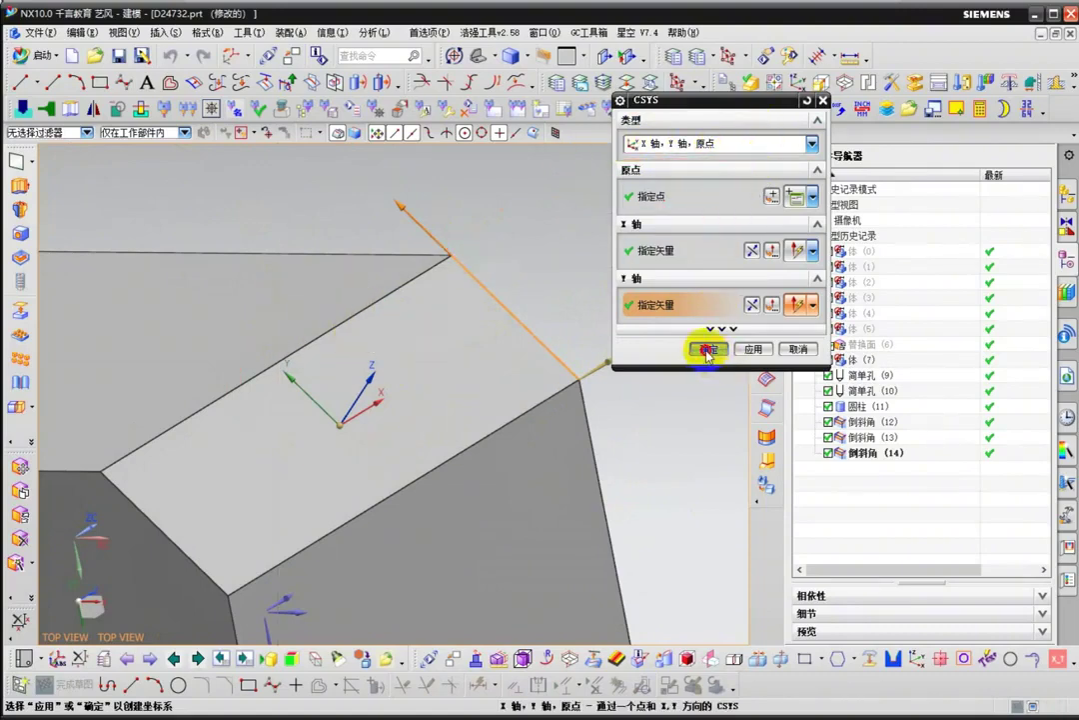
Accept the X Axis, Y Axis, Origin definition to reposition the WCS at the chamfer face's centre.
{"action": "left_click", "coordinate": [708, 350]}
{"action": "middle_click_drag", "start_coordinate": [588, 316], "coordinate": [672, 289]}
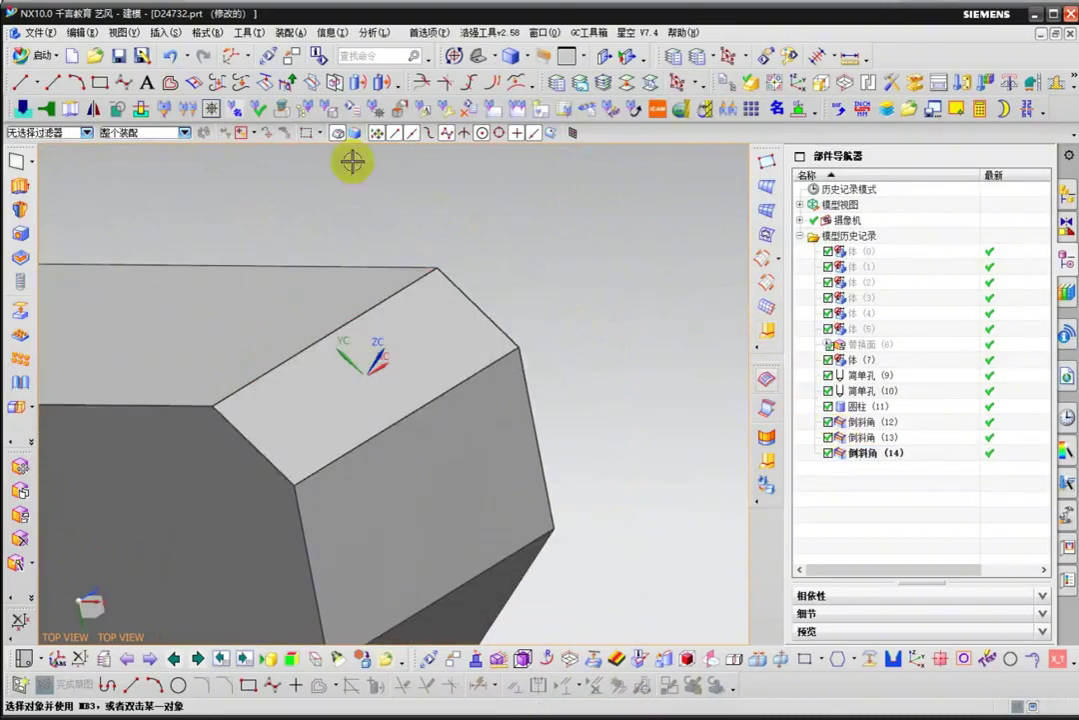
Reopen the WCS Orient (定向) command and set the CSYS type to CSYS of Object (对象的 CSYS).
{"action": "left_click", "coordinate": [207, 33]}
{"action": "mouse_move", "coordinate": [220, 150]}
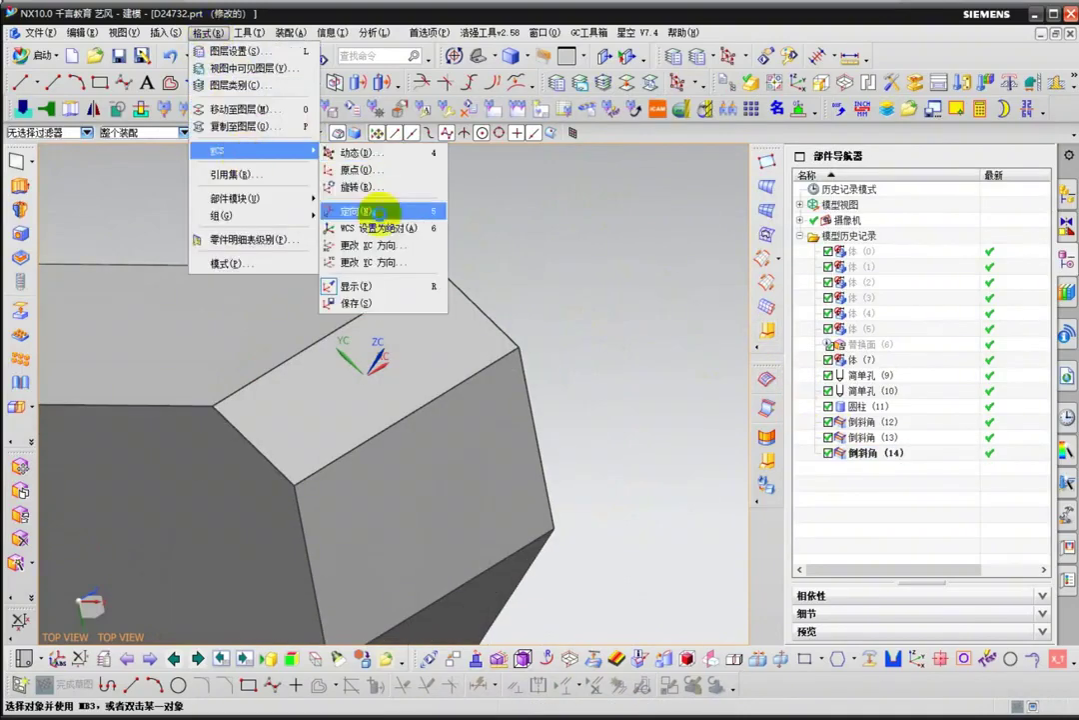
{"action": "left_click", "coordinate": [385, 210]}
{"action": "left_click", "coordinate": [687, 144]}
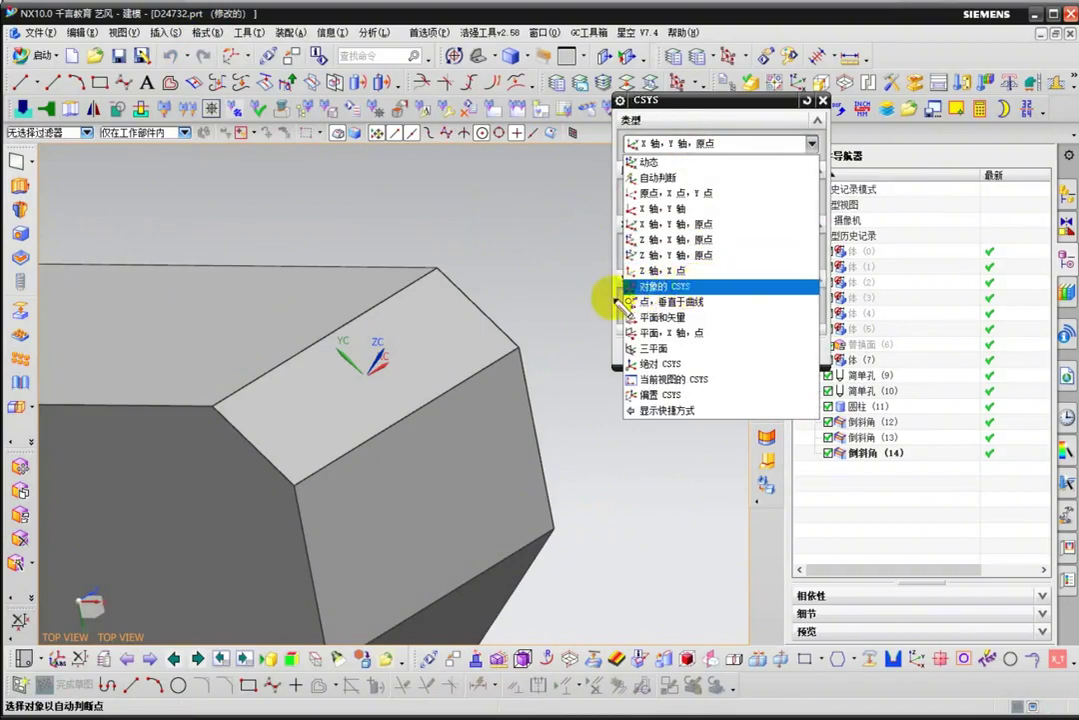
{"action": "left_click_drag", "start_coordinate": [607, 299], "coordinate": [706, 299]}
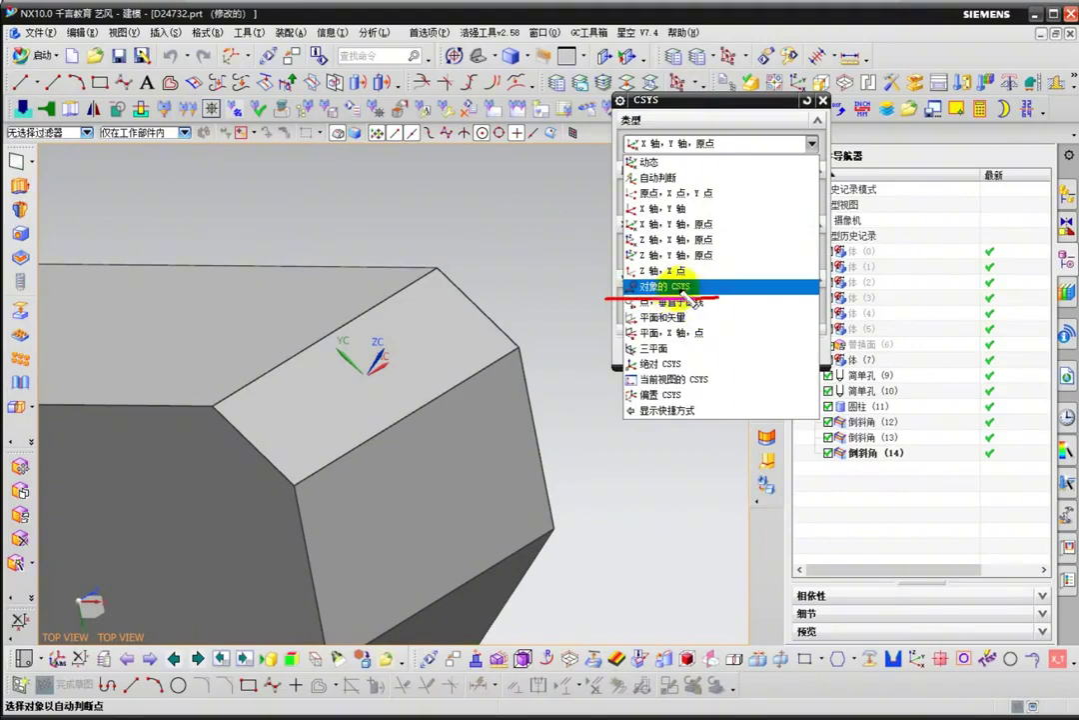
{"action": "key", "text": "Escape"}
{"action": "left_click", "coordinate": [689, 144]}
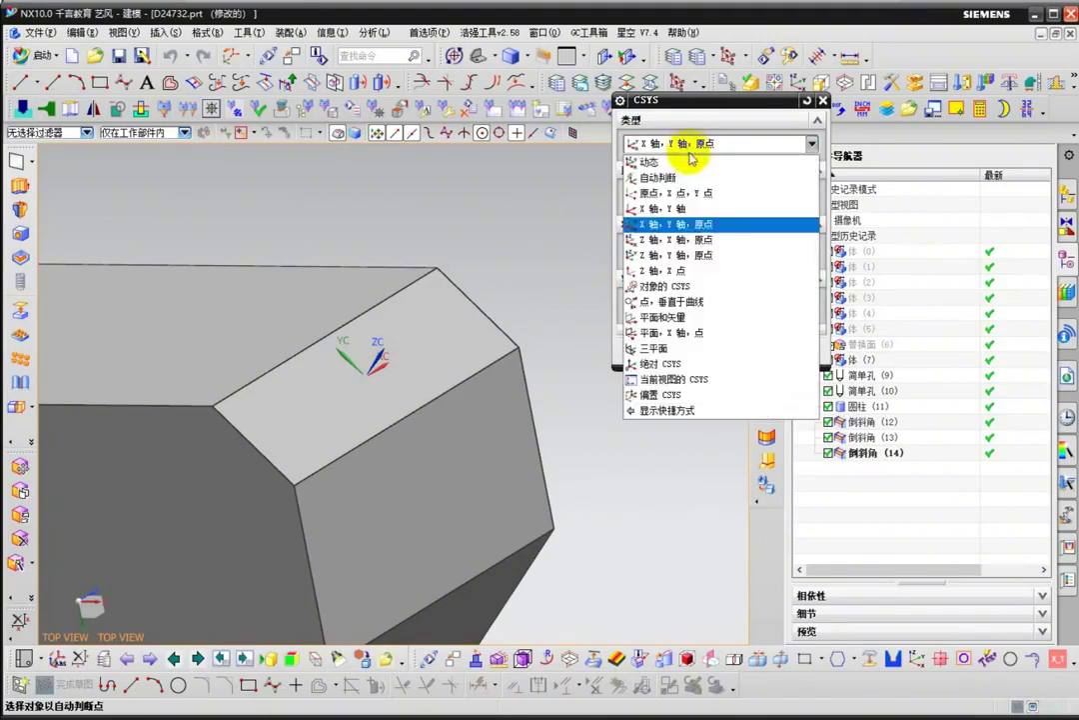
{"action": "left_click", "coordinate": [689, 286]}
Select the planar face adjoining the WCS's chamfer face as the reference object and inspect the previewed axis directions.
{"action": "middle_click_drag", "start_coordinate": [535, 342], "coordinate": [441, 340]}
{"action": "left_click", "coordinate": [521, 403]}
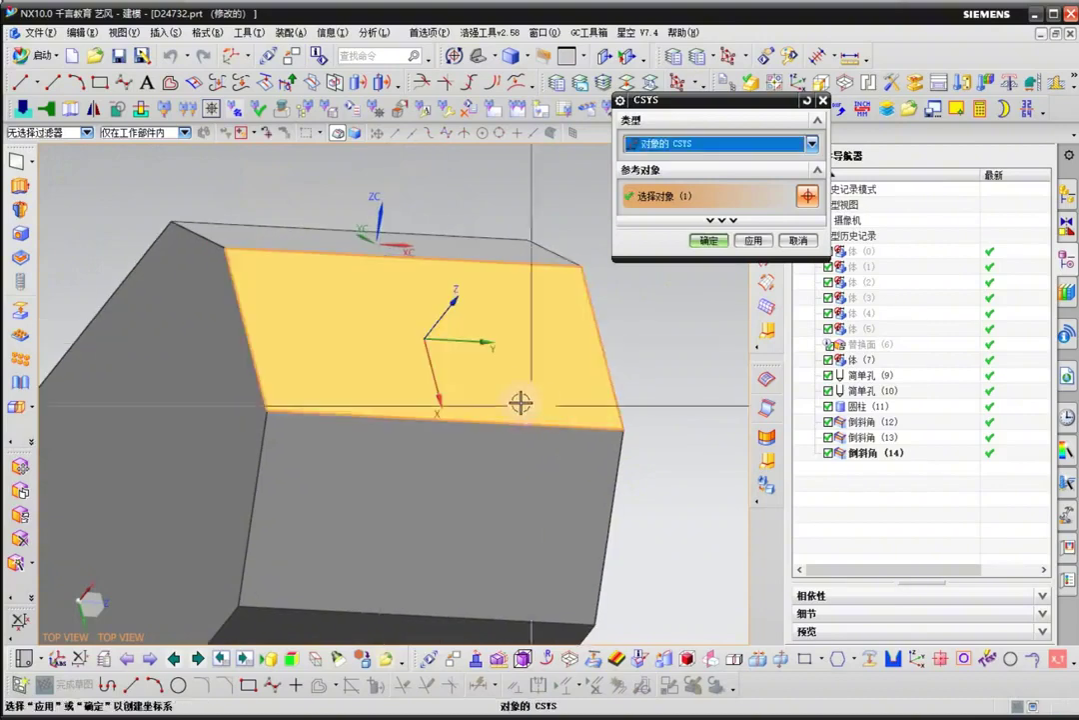
{"action": "middle_click_drag", "start_coordinate": [521, 403], "coordinate": [414, 282]}
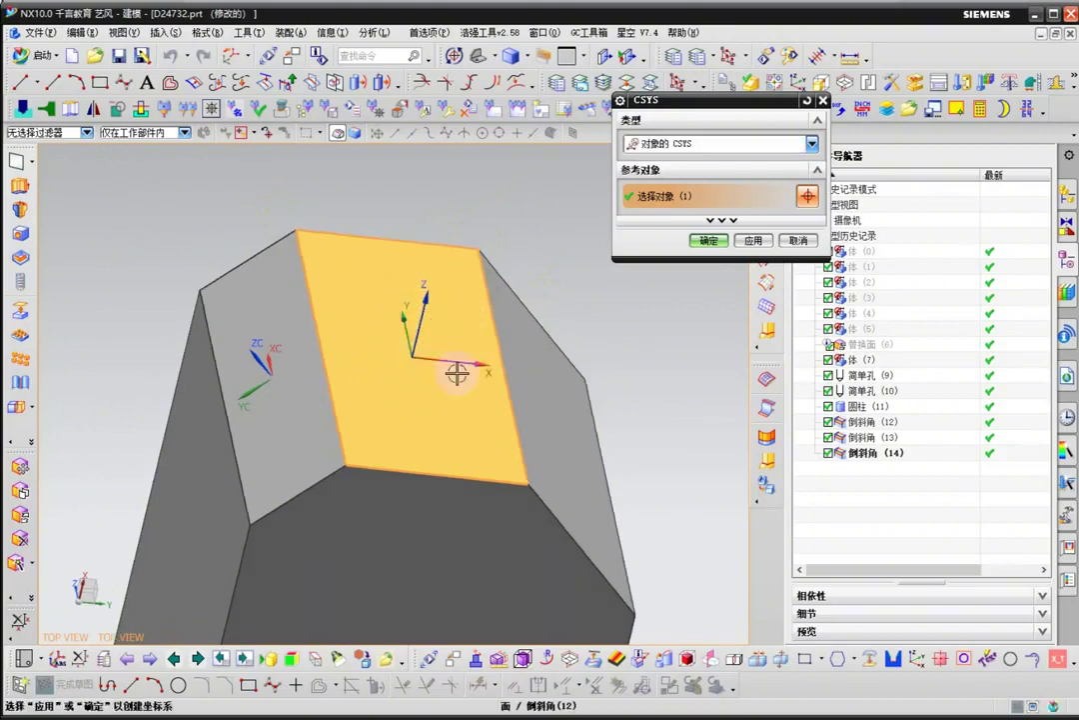
{"action": "mouse_move", "coordinate": [458, 373]}
{"action": "middle_mouse_down"}
{"action": "mouse_move", "coordinate": [337, 354]}
{"action": "mouse_move", "coordinate": [352, 386]}
{"action": "mouse_move", "coordinate": [390, 375]}
{"action": "middle_mouse_up"}
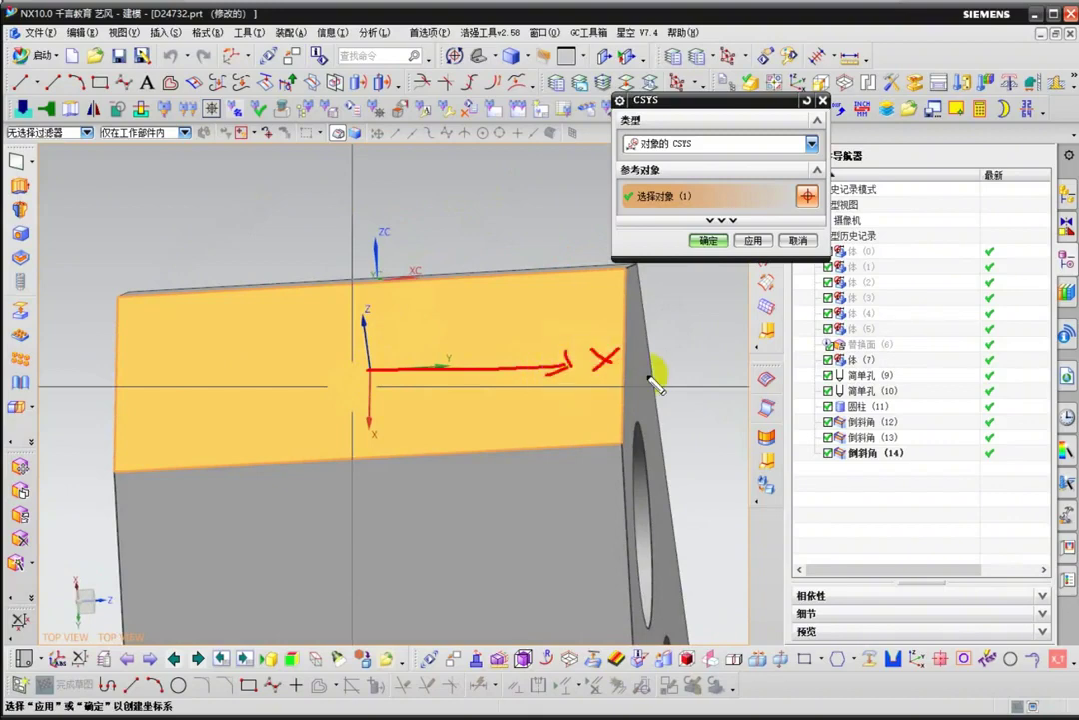
{"action": "mouse_move", "coordinate": [509, 364]}
{"action": "middle_mouse_down"}
{"action": "mouse_move", "coordinate": [622, 366]}
{"action": "mouse_move", "coordinate": [611, 384]}
{"action": "mouse_move", "coordinate": [586, 363]}
{"action": "mouse_move", "coordinate": [410, 305]}
{"action": "middle_mouse_up"}
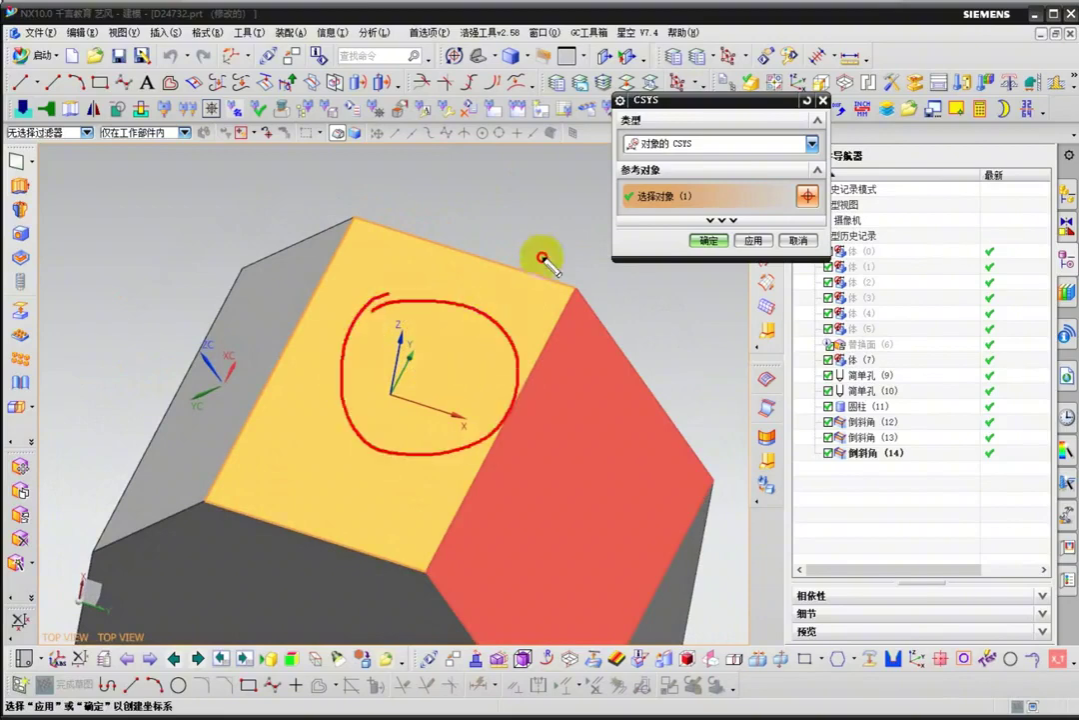
{"action": "left_click_drag", "start_coordinate": [570, 349], "coordinate": [513, 316]}
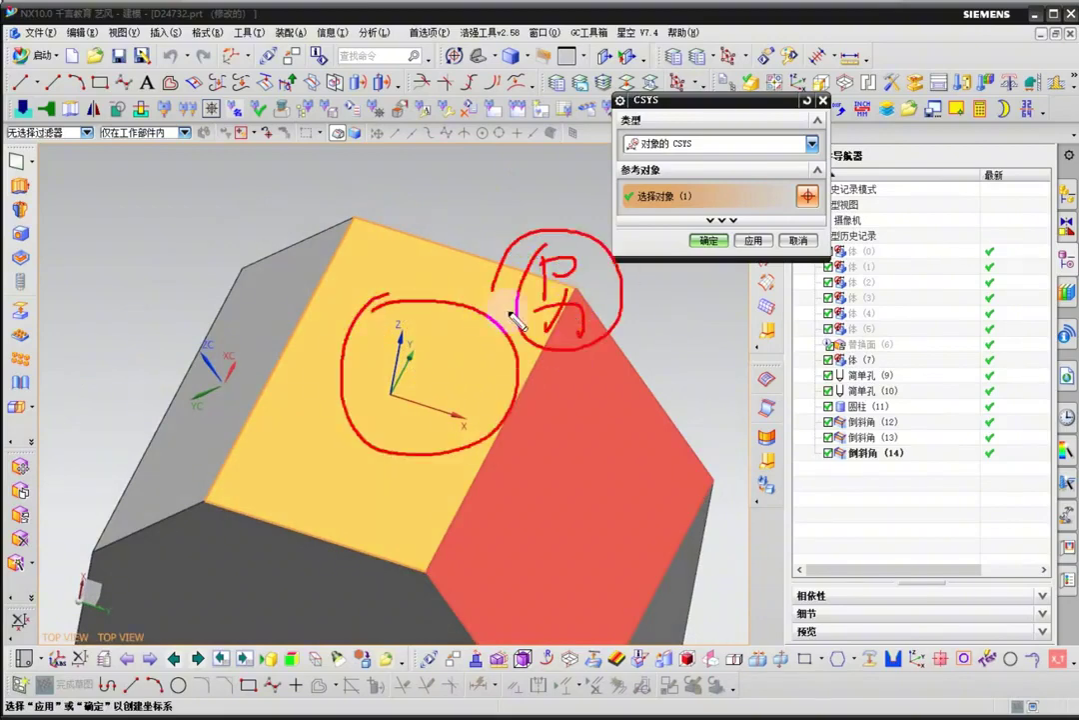
Apply the CSYS of Object (对象的 CSYS) definition to place the WCS at the selected planar face's centre.
{"action": "key", "text": "Escape"}
{"action": "mouse_move", "coordinate": [313, 301]}
{"action": "middle_mouse_down"}
{"action": "mouse_move", "coordinate": [318, 333]}
{"action": "mouse_move", "coordinate": [332, 334]}
{"action": "middle_mouse_up"}
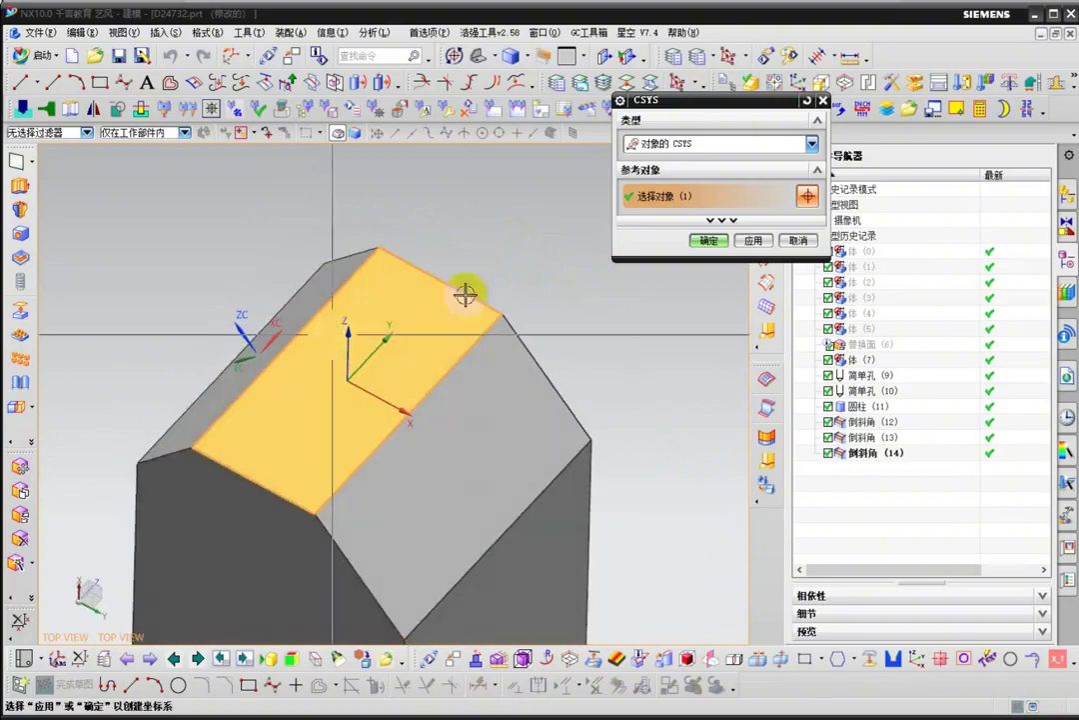
{"action": "left_click", "coordinate": [704, 145]}
{"action": "left_click_drag", "start_coordinate": [608, 235], "coordinate": [739, 234]}
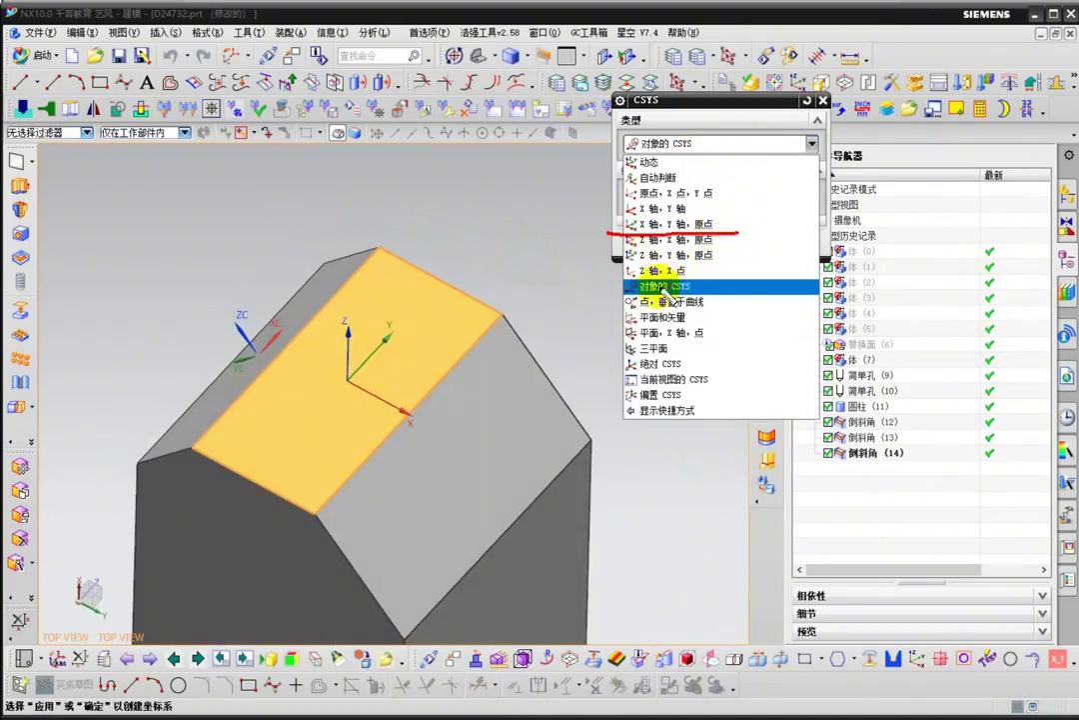
{"action": "left_click_drag", "start_coordinate": [564, 273], "coordinate": [618, 289]}
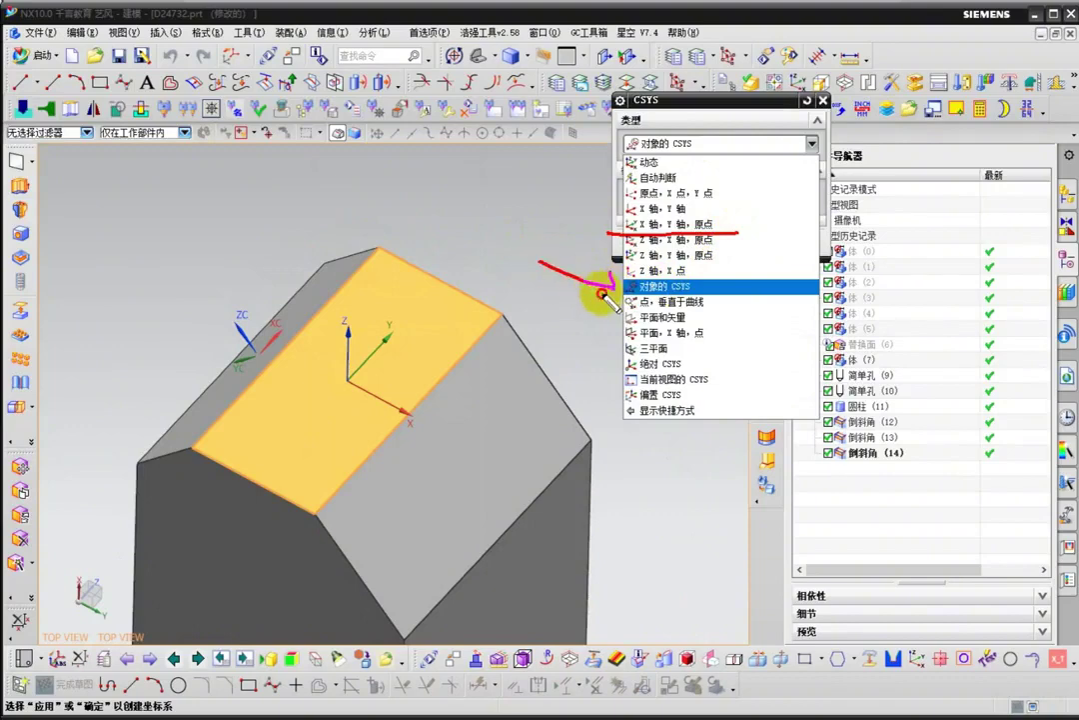
{"action": "left_click", "coordinate": [640, 287]}
{"action": "left_click", "coordinate": [751, 240]}
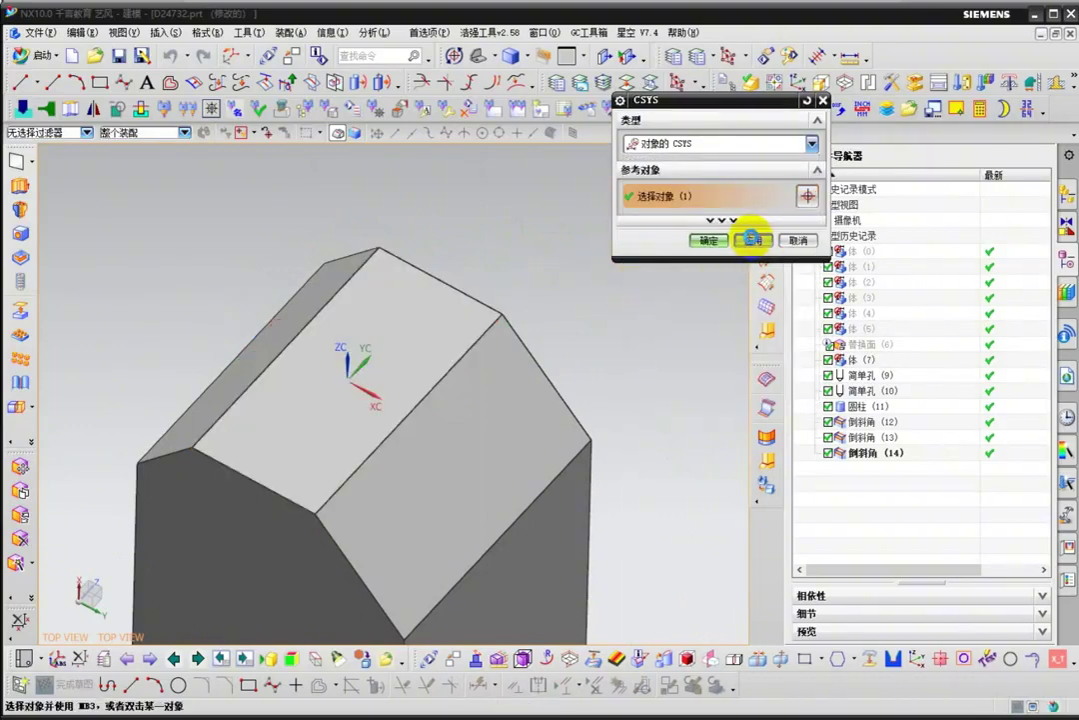
Set the CSYS type to Dynamic (动态), rotate the WCS 90° about its ZC axis, and accept the orientation.
{"action": "left_click", "coordinate": [715, 145]}
{"action": "left_click", "coordinate": [685, 161]}
{"action": "left_click", "coordinate": [405, 374]}
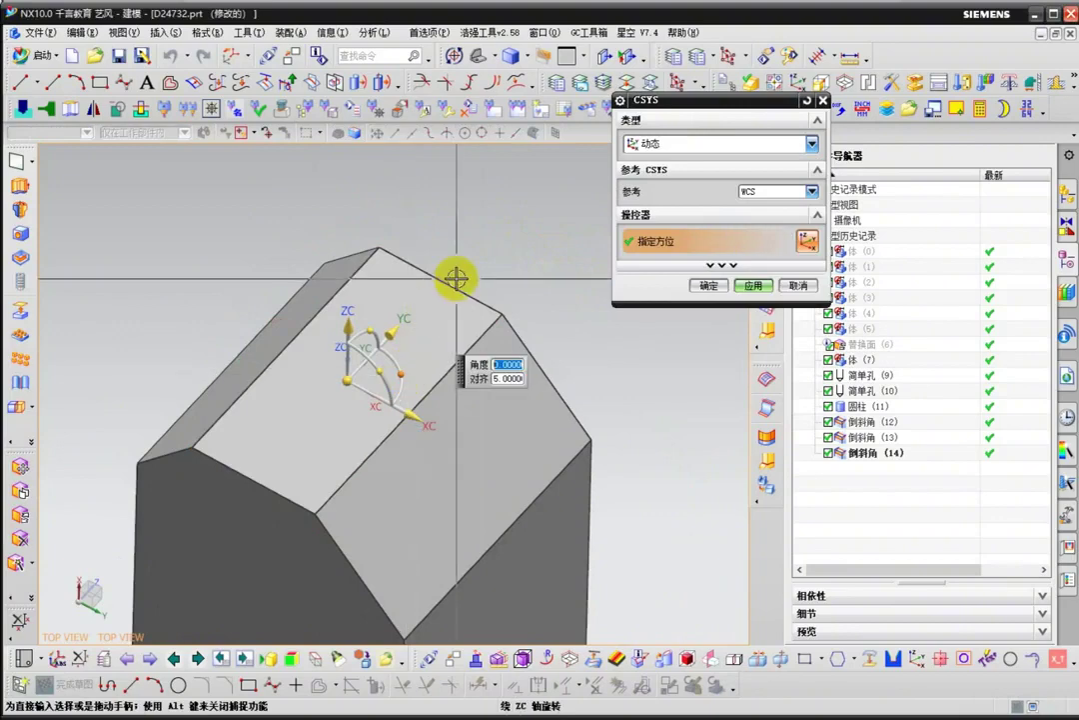
{"action": "type", "text": "90"}
{"action": "key", "text": "Return"}
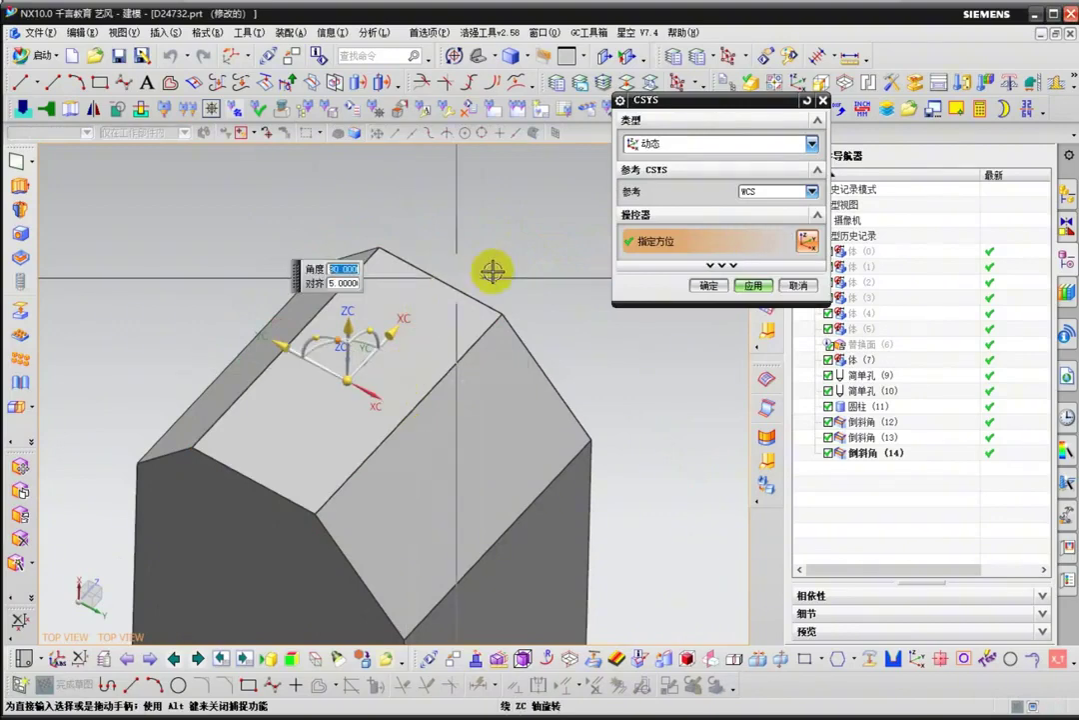
{"action": "left_click", "coordinate": [709, 286]}
{"action": "middle_click_drag", "start_coordinate": [468, 321], "coordinate": [489, 310]}
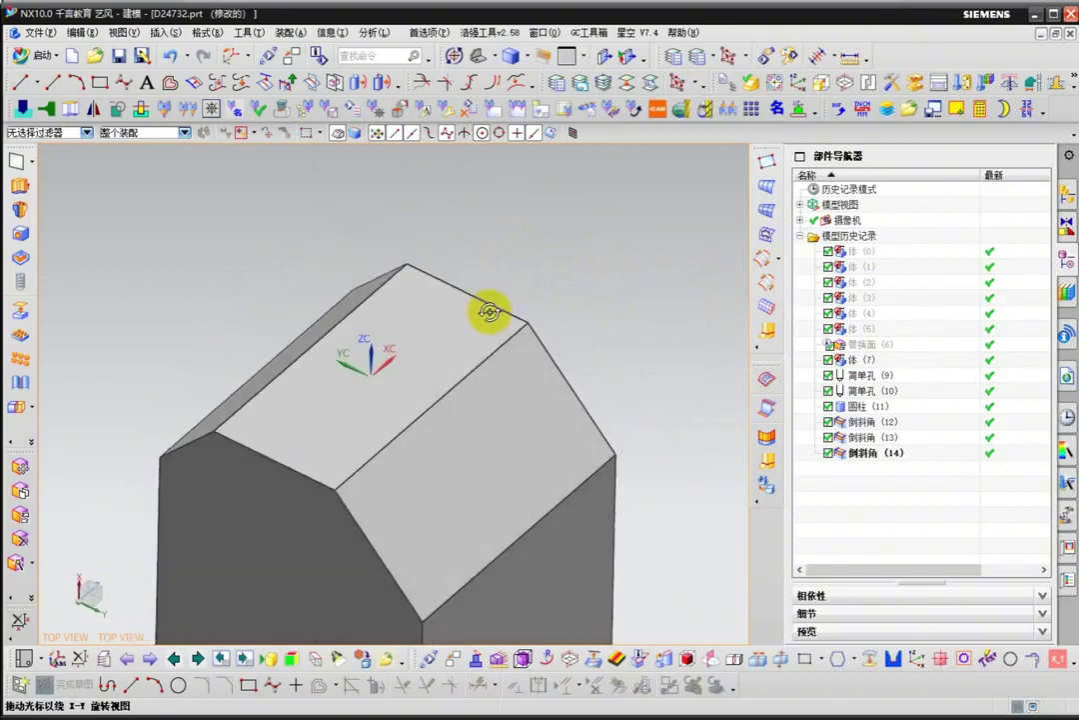
{"action": "left_click", "coordinate": [207, 33]}
{"action": "mouse_move", "coordinate": [297, 147]}
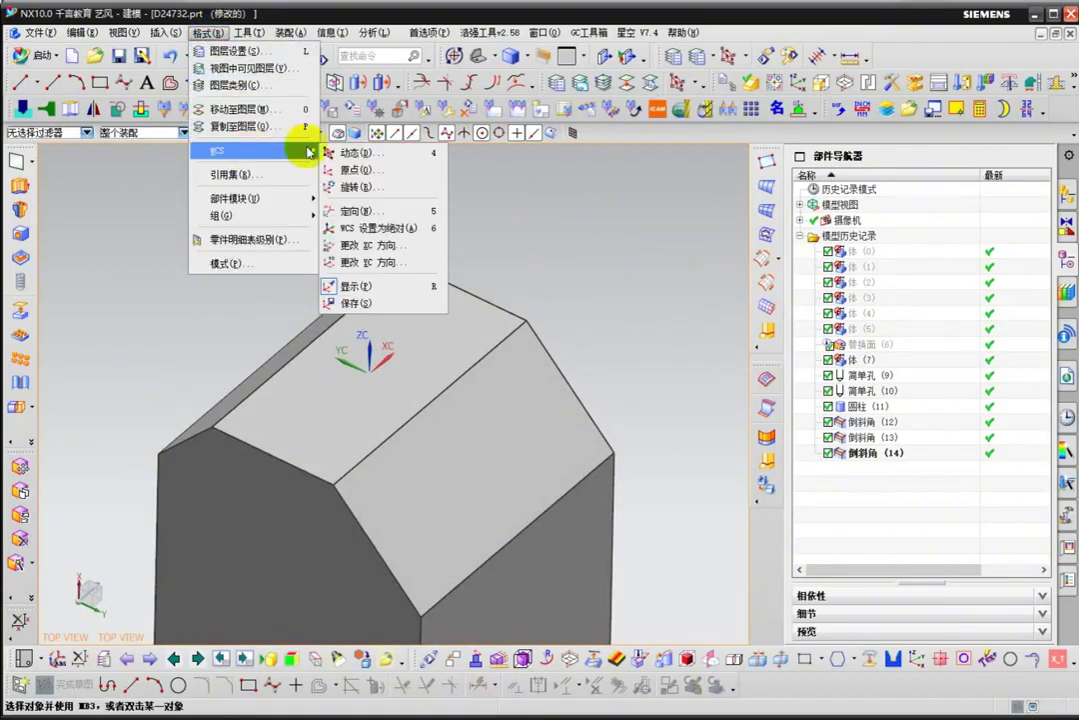
{"action": "left_click", "coordinate": [391, 213]}
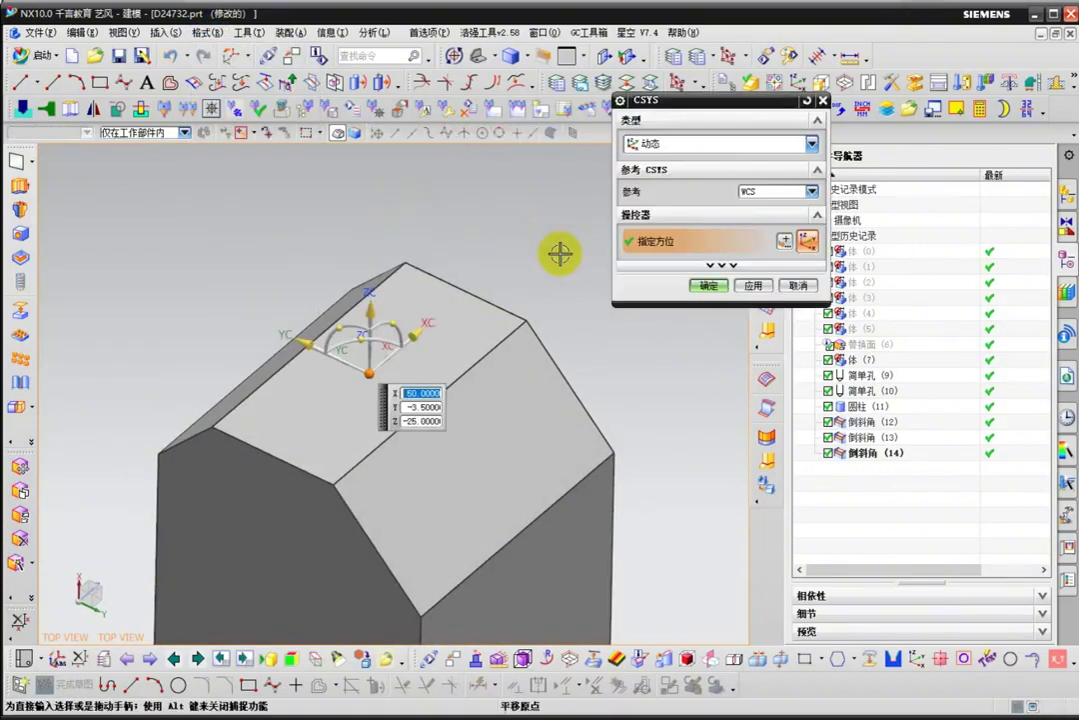
{"action": "left_click", "coordinate": [737, 150]}
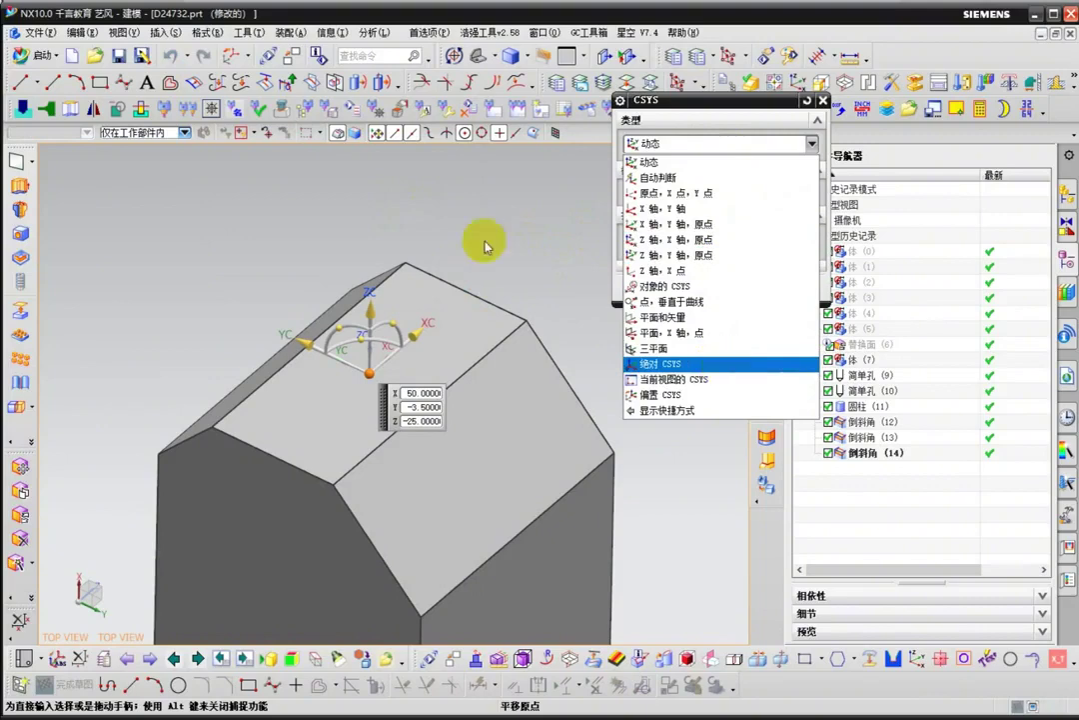
{"action": "middle_click_drag", "start_coordinate": [402, 270], "coordinate": [622, 386]}
{"action": "left_click", "coordinate": [799, 284]}
{"action": "middle_click_drag", "start_coordinate": [447, 446], "coordinate": [441, 438]}
{"action": "key", "text": "ctrl+2"}
{"action": "left_click_drag", "start_coordinate": [465, 328], "coordinate": [405, 348]}
{"action": "mouse_move", "coordinate": [212, 505]}
{"action": "left_mouse_down"}
{"action": "mouse_move", "coordinate": [120, 590]}
{"action": "mouse_move", "coordinate": [164, 585]}
{"action": "left_mouse_up"}
{"action": "middle_click_drag", "start_coordinate": [308, 503], "coordinate": [259, 440]}
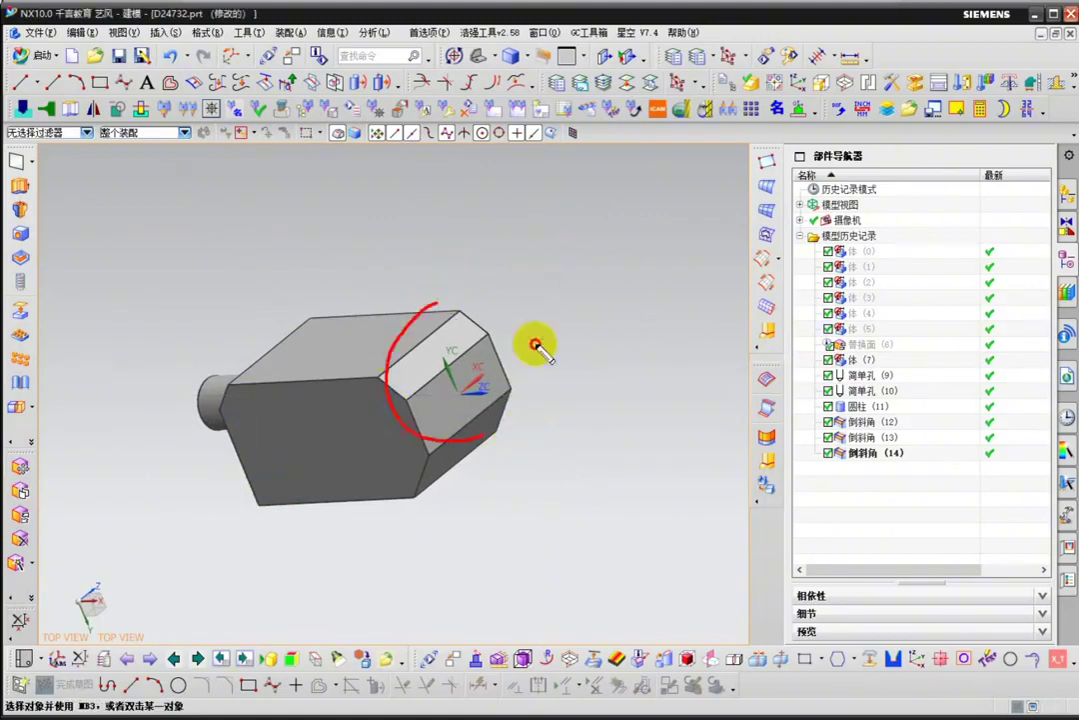
{"action": "key", "text": "Escape"}
Reopen the WCS Orient (定向) command and apply the Absolute CSYS (绝对 CSYS) type to return the WCS to the absolute origin.
{"action": "left_click", "coordinate": [205, 36]}
{"action": "mouse_move", "coordinate": [284, 150]}
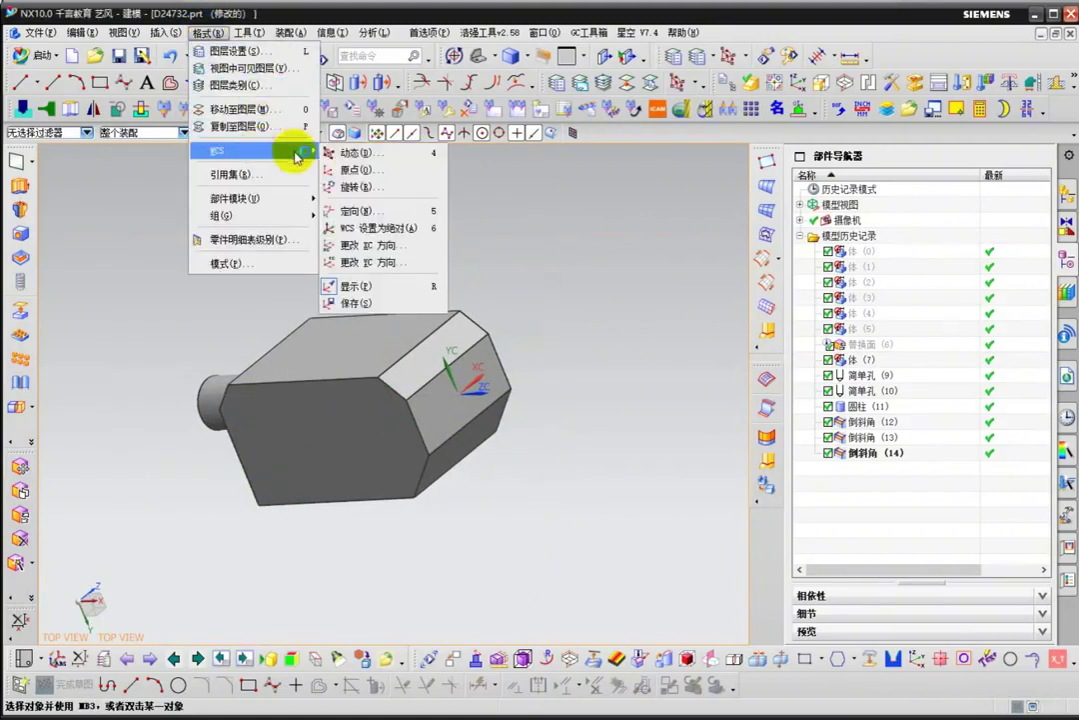
{"action": "left_click", "coordinate": [391, 211]}
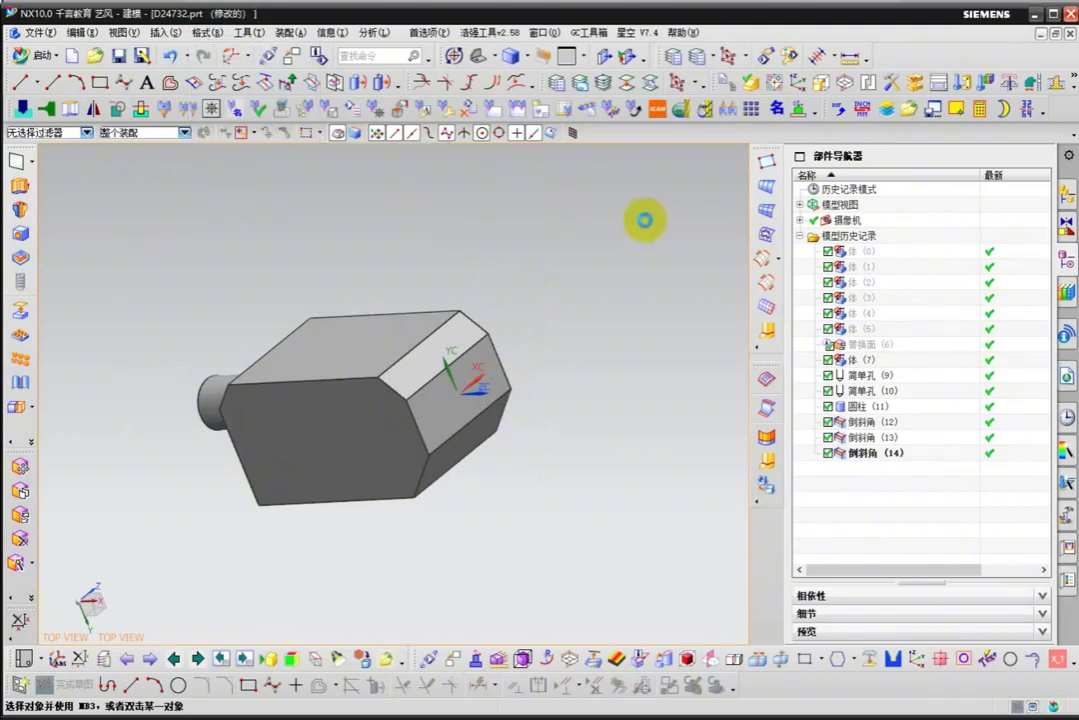
{"action": "left_click", "coordinate": [682, 145]}
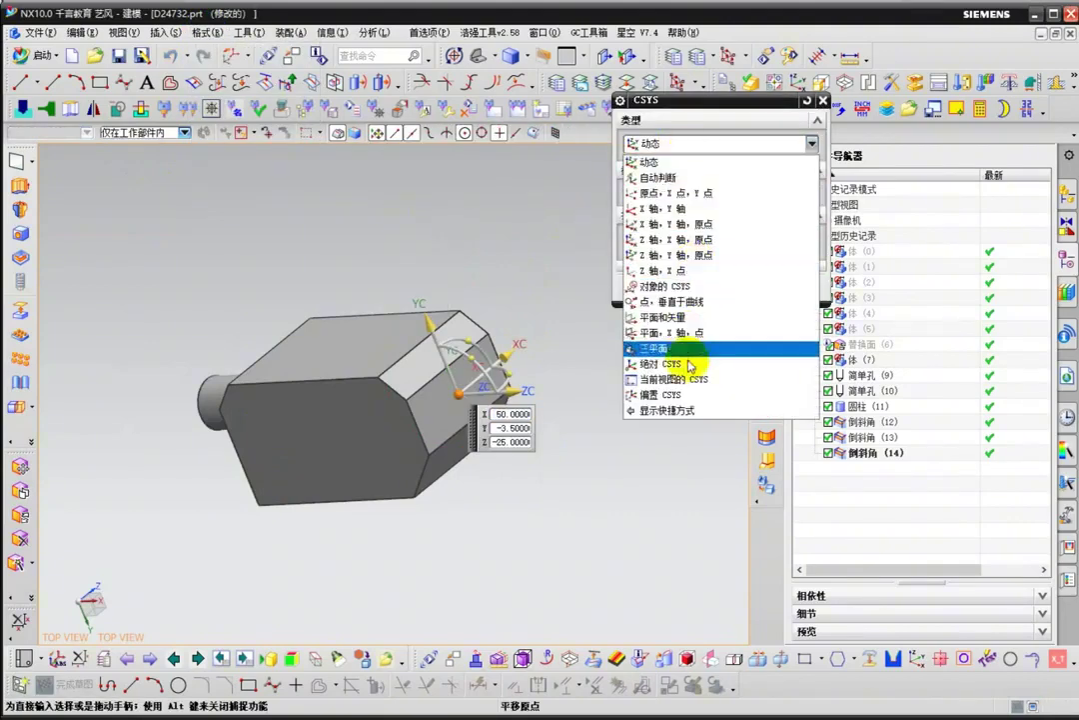
{"action": "left_click", "coordinate": [690, 367]}
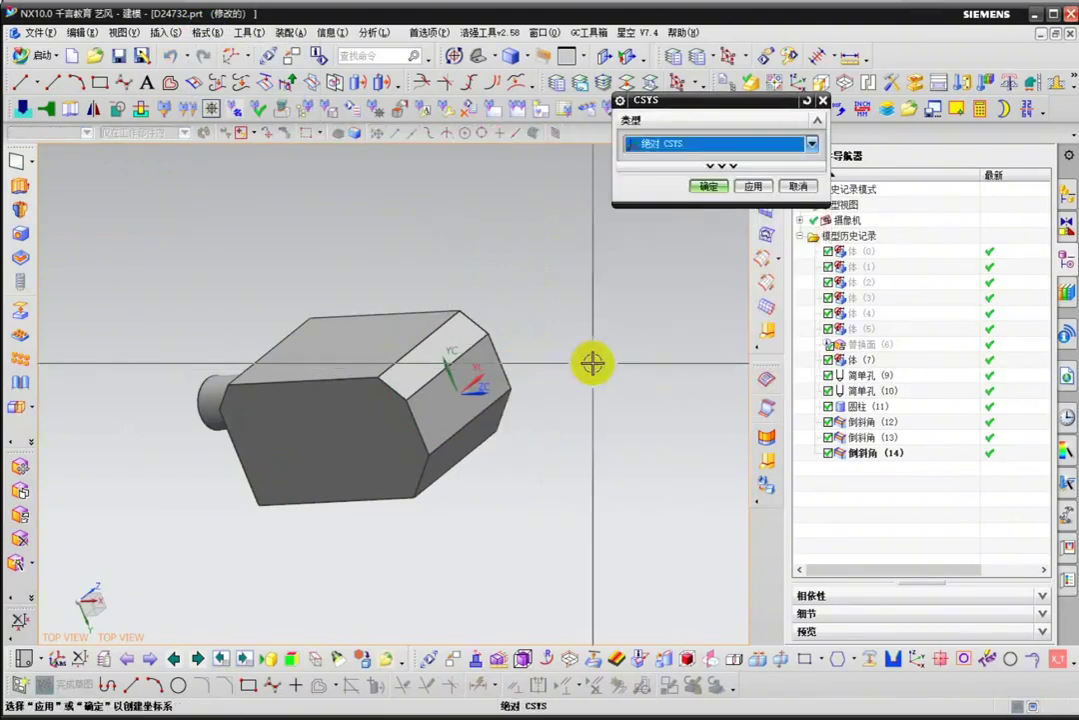
{"action": "left_click", "coordinate": [752, 186]}
Orbit to an oblique view of the block's underside and align the WCS using the CSYS of Current View (当前视图的 CSYS) type.
{"action": "middle_click_drag", "start_coordinate": [577, 381], "coordinate": [366, 268]}
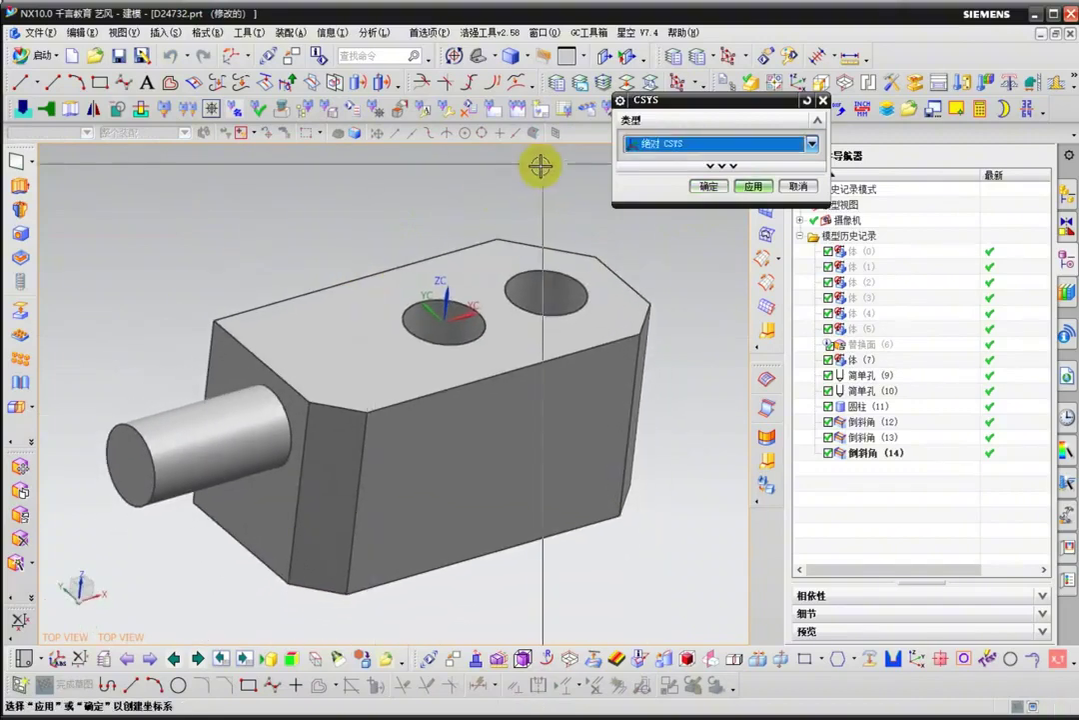
{"action": "left_click", "coordinate": [668, 155]}
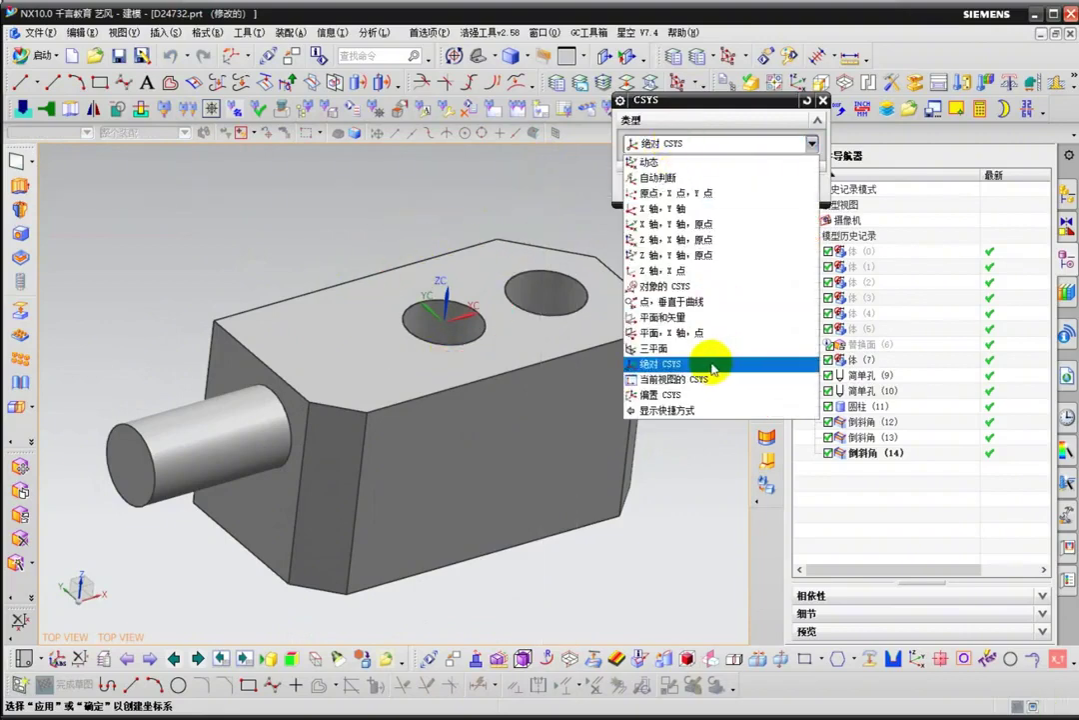
{"action": "middle_click_drag", "start_coordinate": [320, 290], "coordinate": [382, 269]}
{"action": "left_click", "coordinate": [664, 145]}
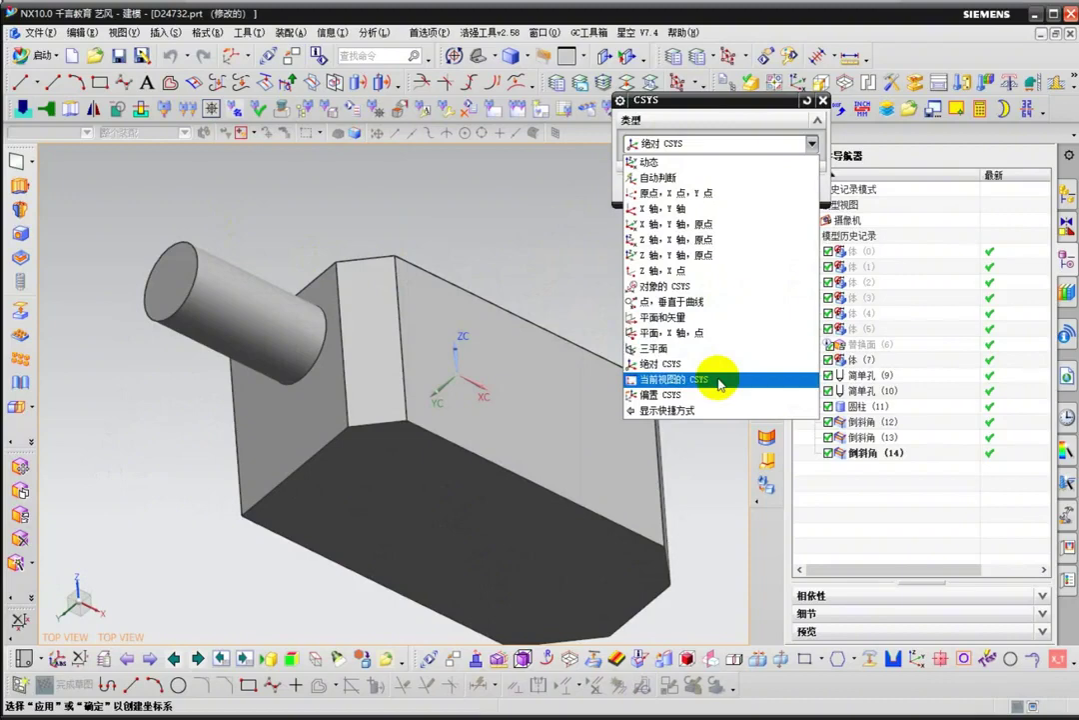
{"action": "middle_click_drag", "start_coordinate": [366, 224], "coordinate": [480, 195]}
{"action": "left_click", "coordinate": [697, 144]}
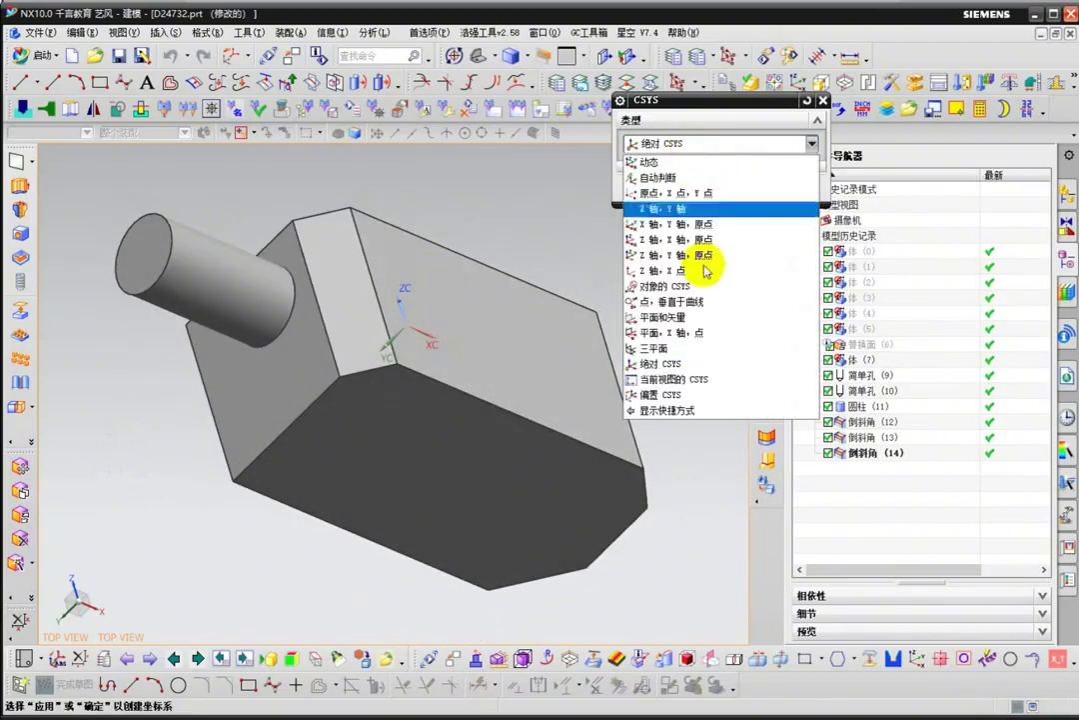
{"action": "left_click", "coordinate": [695, 380]}
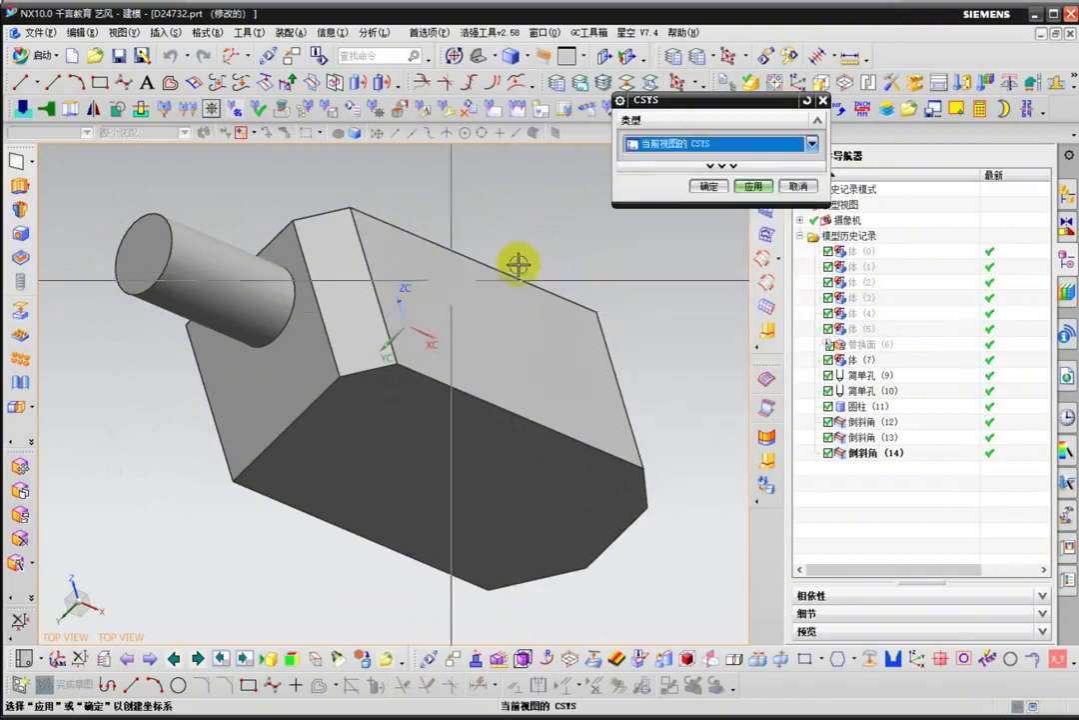
{"action": "left_click", "coordinate": [699, 186]}
Examine the directions of the view-aligned WCS axes relative to the block from close up and from several angles.
{"action": "scroll", "coordinate": [399, 419], "scroll_direction": "up", "scroll_amount": 5}
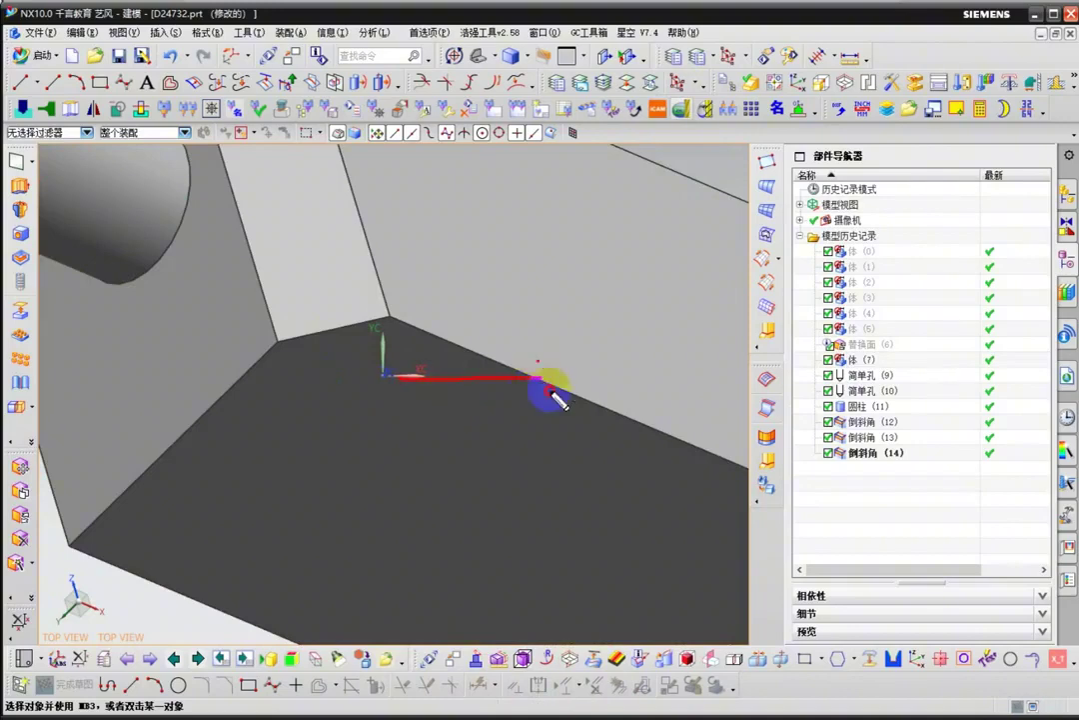
{"action": "left_click_drag", "start_coordinate": [404, 374], "coordinate": [385, 221]}
{"action": "left_click_drag", "start_coordinate": [386, 221], "coordinate": [316, 270]}
{"action": "key", "text": "Escape"}
{"action": "scroll", "coordinate": [446, 374], "scroll_direction": "down", "scroll_amount": 3}
{"action": "mouse_move", "coordinate": [446, 374]}
{"action": "middle_mouse_down"}
{"action": "mouse_move", "coordinate": [458, 299]}
{"action": "mouse_move", "coordinate": [472, 317]}
{"action": "mouse_move", "coordinate": [468, 335]}
{"action": "mouse_move", "coordinate": [410, 349]}
{"action": "mouse_move", "coordinate": [447, 364]}
{"action": "middle_mouse_up"}
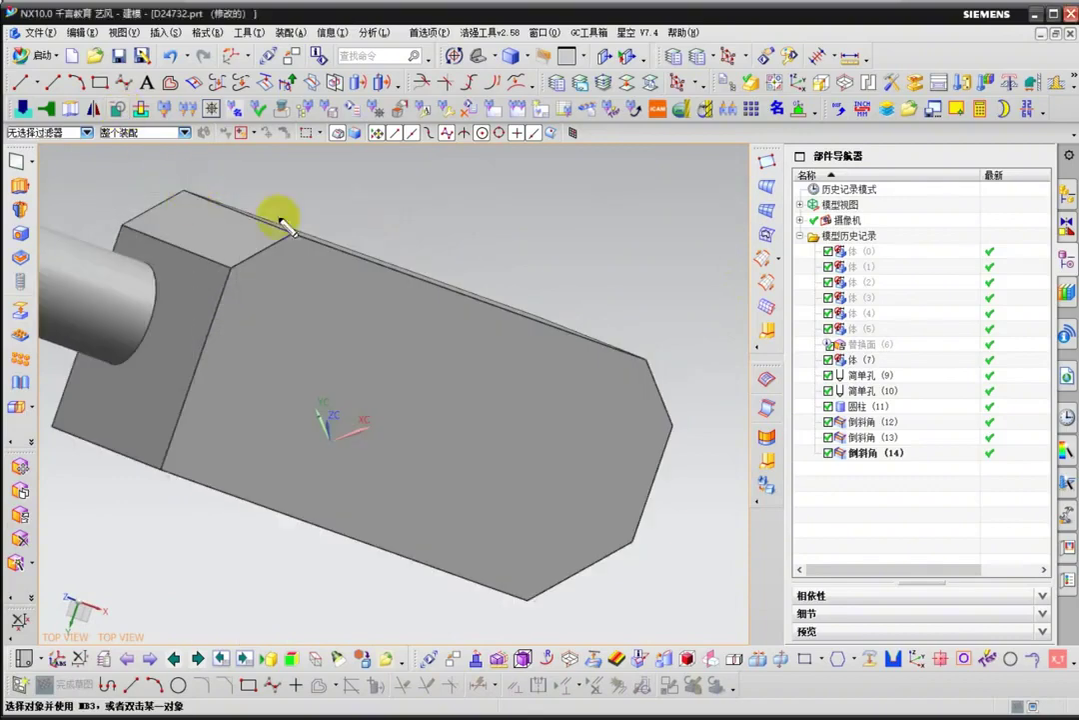
{"action": "scroll", "coordinate": [457, 262], "scroll_direction": "down", "scroll_amount": 3}
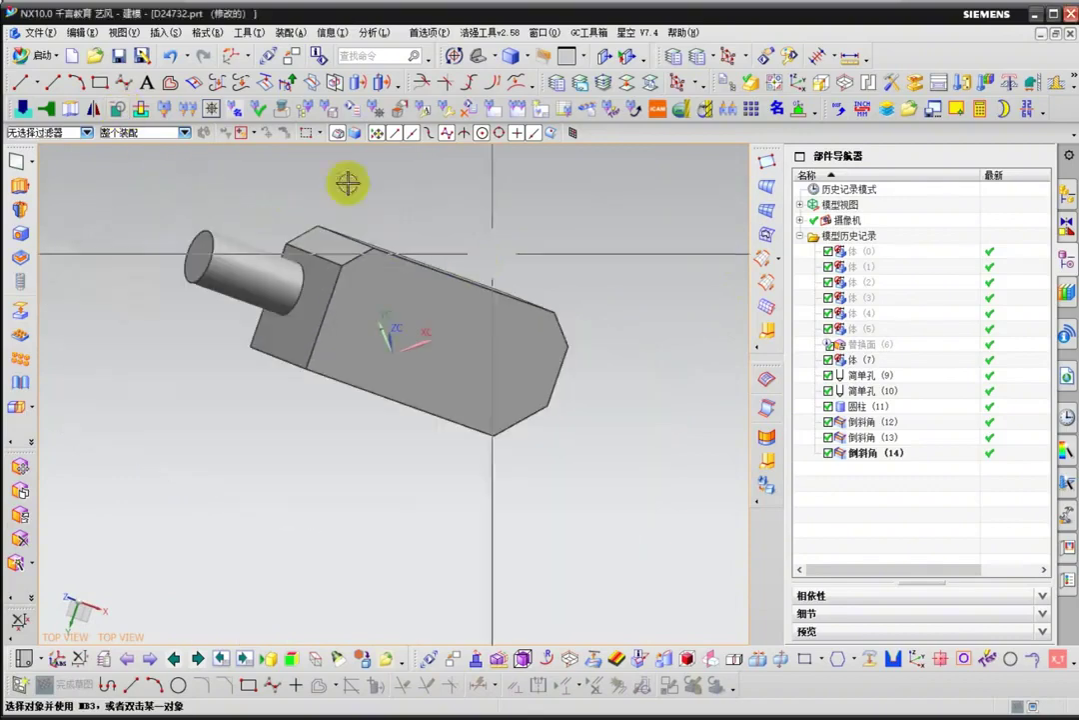
{"action": "left_click", "coordinate": [34, 226]}
{"action": "mouse_move", "coordinate": [96, 157]}
{"action": "left_mouse_down"}
{"action": "mouse_move", "coordinate": [668, 286]}
{"action": "mouse_move", "coordinate": [181, 217]}
{"action": "left_mouse_up"}
{"action": "key", "text": "Escape"}
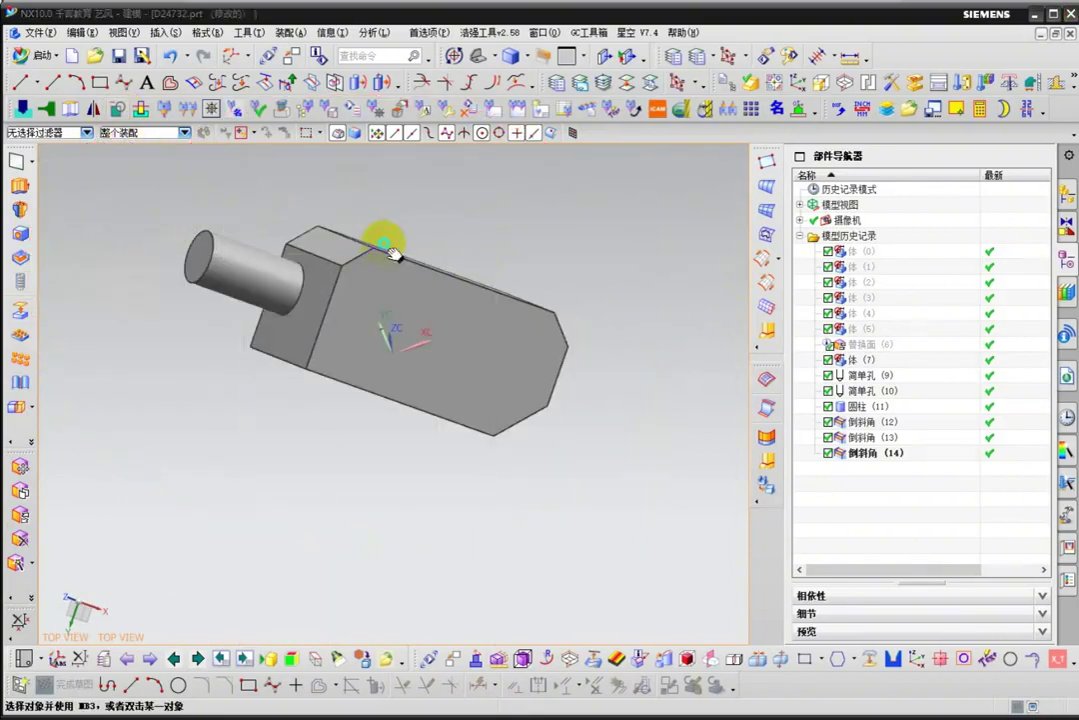
{"action": "mouse_move", "coordinate": [386, 241]}
{"action": "middle_mouse_down"}
{"action": "mouse_move", "coordinate": [365, 302]}
{"action": "mouse_move", "coordinate": [386, 352]}
{"action": "mouse_move", "coordinate": [388, 315]}
{"action": "mouse_move", "coordinate": [363, 313]}
{"action": "mouse_move", "coordinate": [374, 330]}
{"action": "middle_mouse_up"}
{"action": "scroll", "coordinate": [381, 330], "scroll_direction": "up", "scroll_amount": 5}
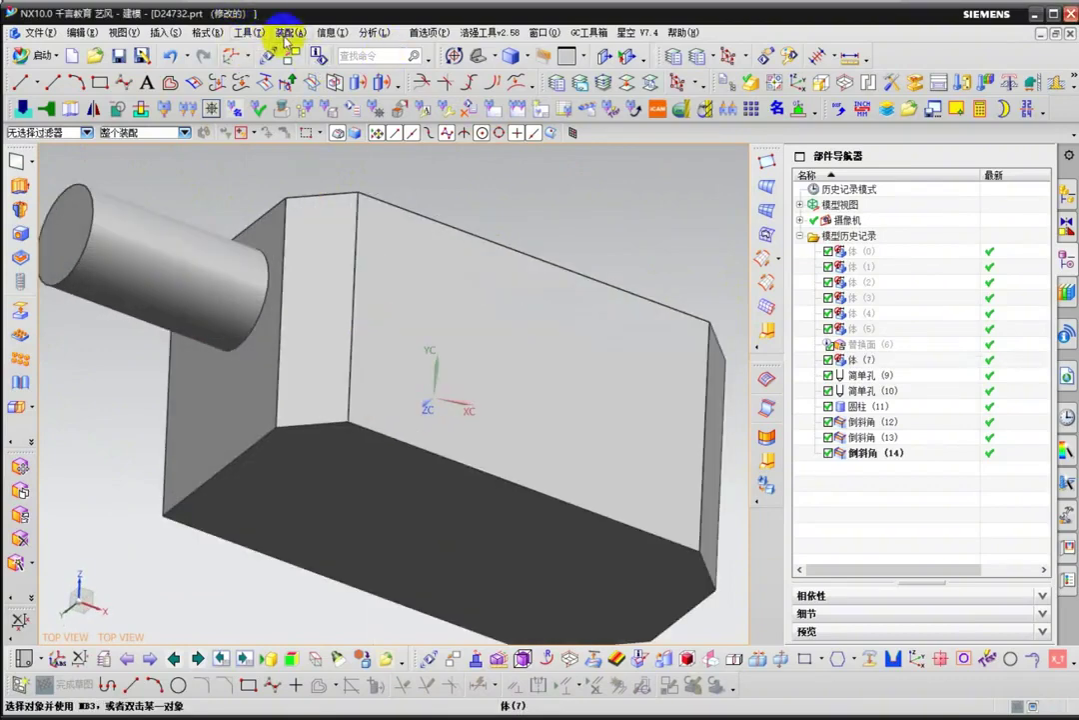
Reopen the WCS Orient (定向) command and review the available CSYS types.
{"action": "left_click", "coordinate": [203, 35]}
{"action": "mouse_move", "coordinate": [289, 150]}
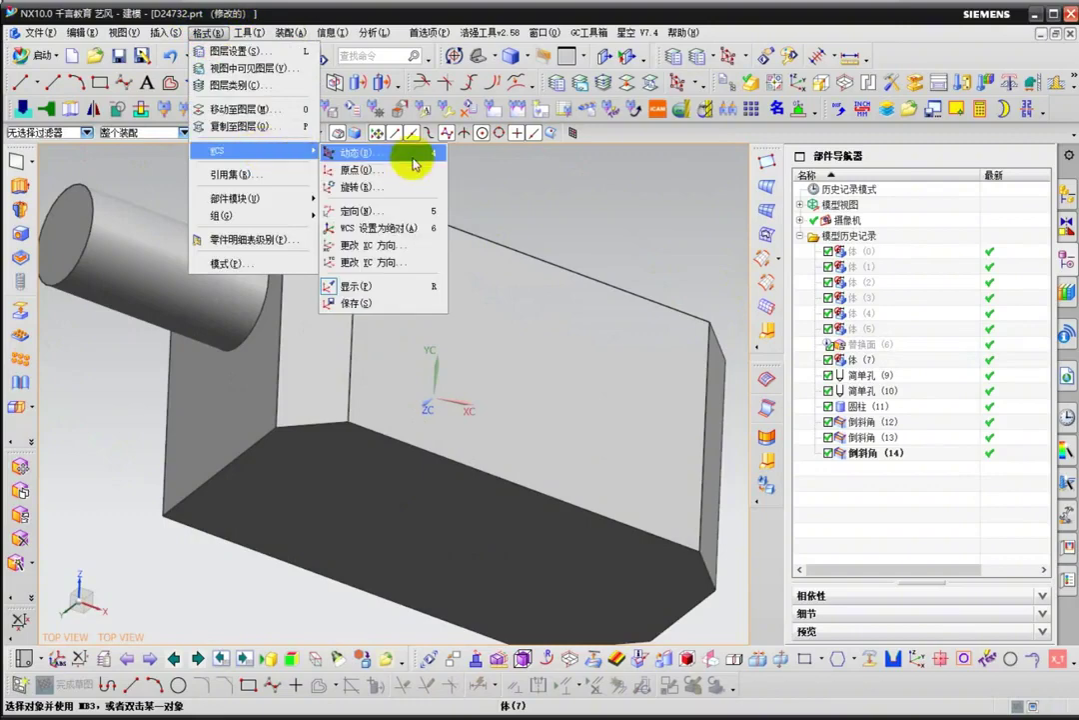
{"action": "left_click", "coordinate": [393, 211]}
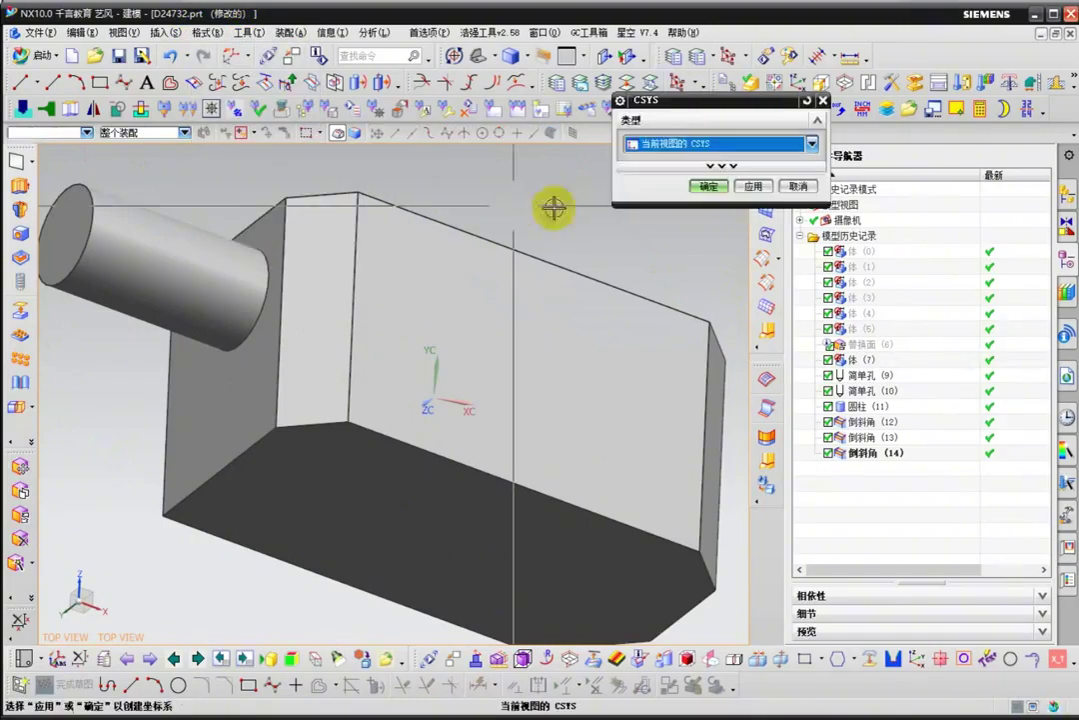
{"action": "left_click", "coordinate": [683, 143]}
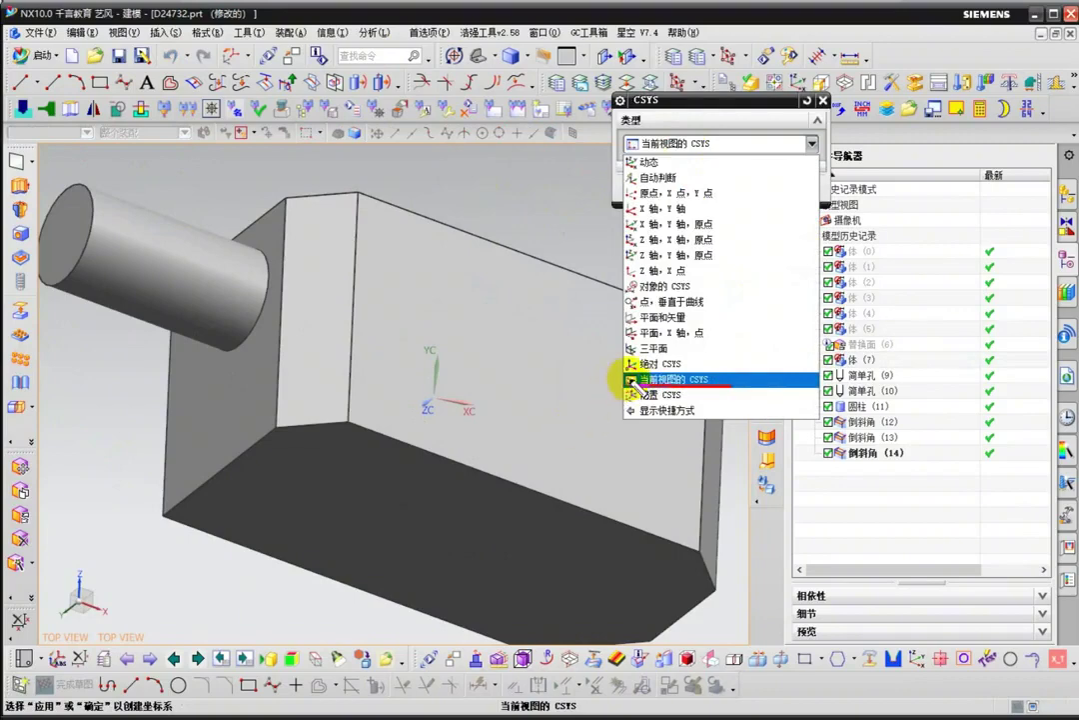
{"action": "mouse_move", "coordinate": [630, 382]}
{"action": "left_mouse_down"}
{"action": "mouse_move", "coordinate": [566, 398]}
{"action": "mouse_move", "coordinate": [680, 405]}
{"action": "left_mouse_up"}
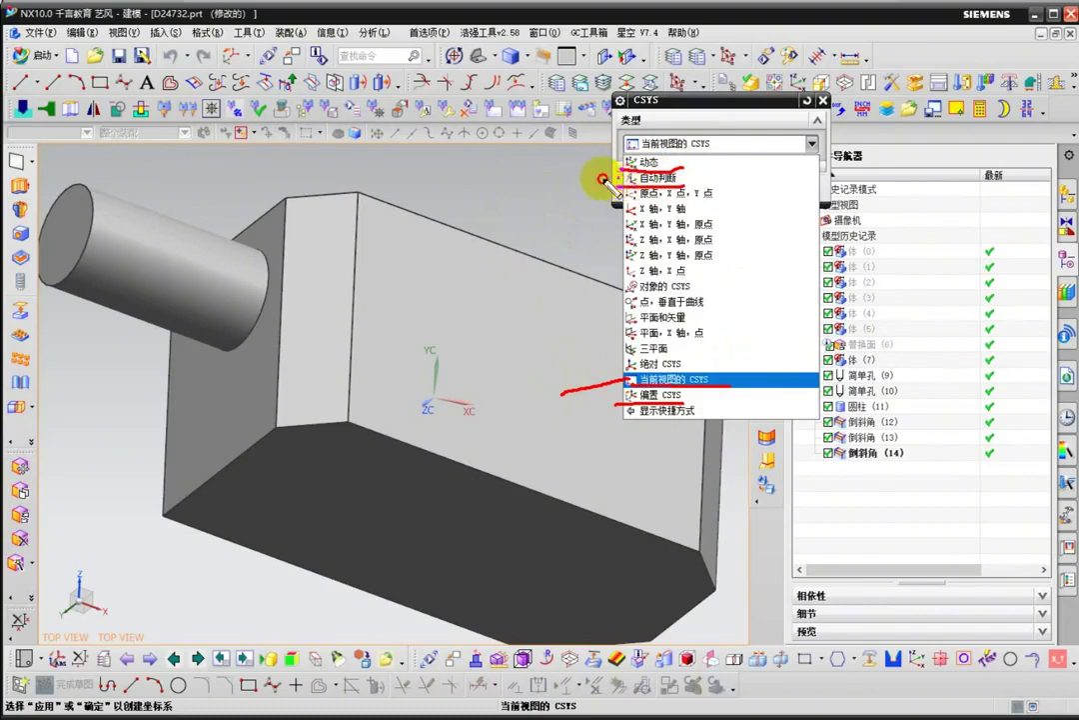
{"action": "mouse_move", "coordinate": [603, 179]}
{"action": "left_mouse_down"}
{"action": "mouse_move", "coordinate": [570, 278]}
{"action": "mouse_move", "coordinate": [627, 285]}
{"action": "left_mouse_up"}
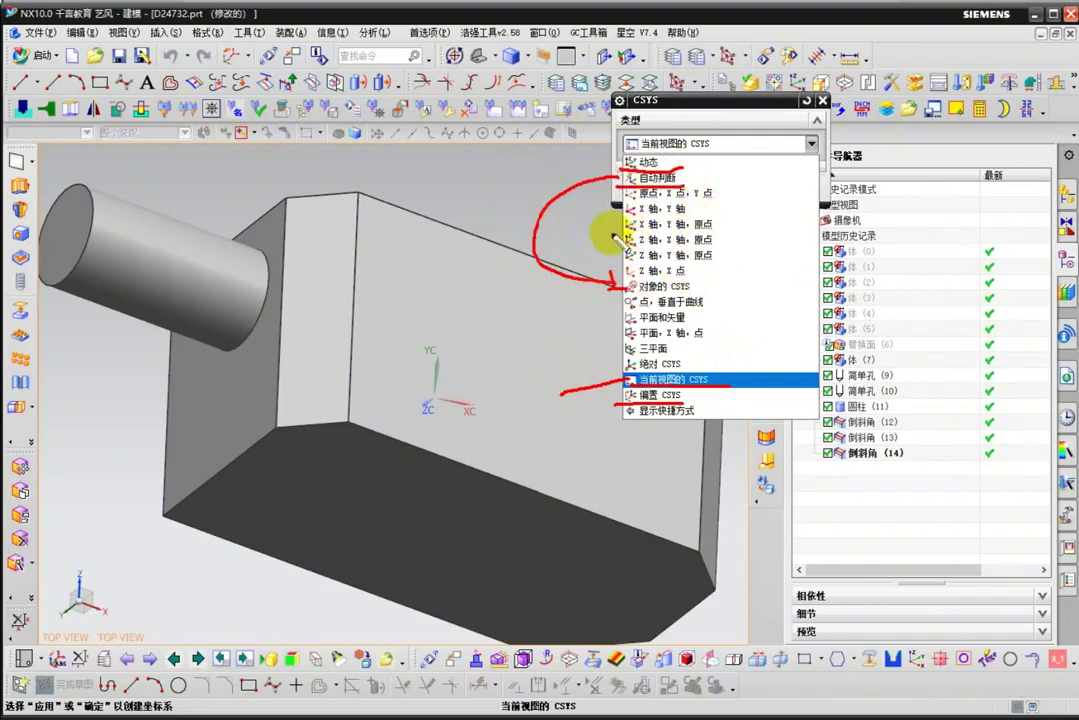
{"action": "left_click_drag", "start_coordinate": [602, 238], "coordinate": [741, 242]}
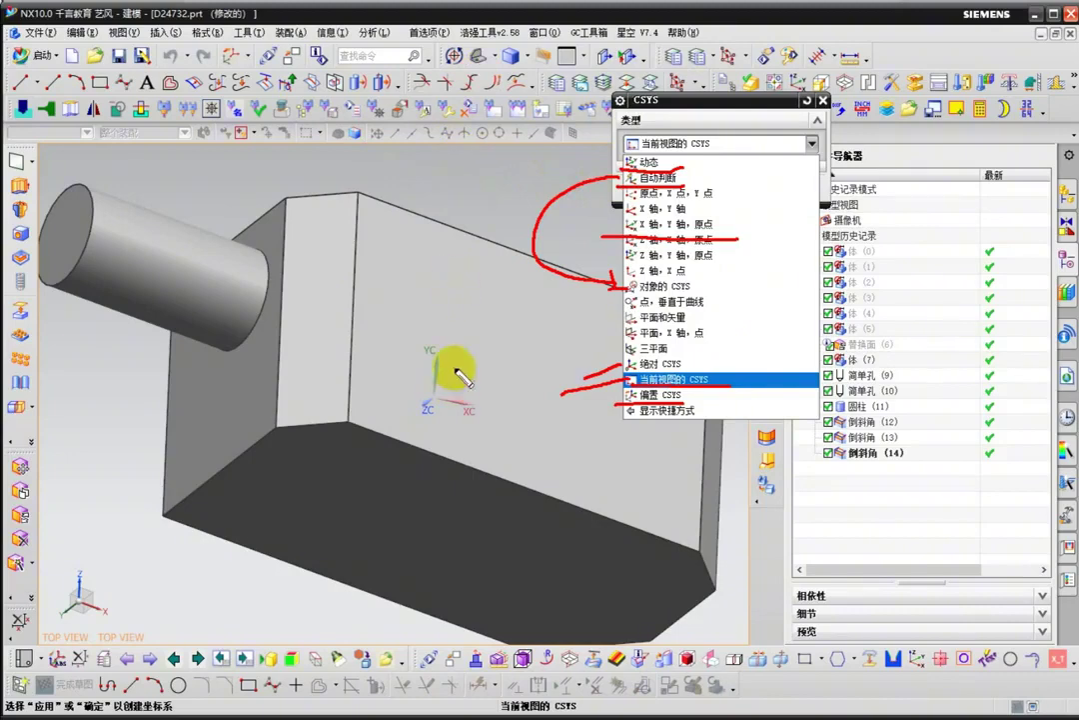
{"action": "mouse_move", "coordinate": [437, 325]}
{"action": "left_mouse_down"}
{"action": "mouse_move", "coordinate": [415, 276]}
{"action": "mouse_move", "coordinate": [374, 369]}
{"action": "left_mouse_up"}
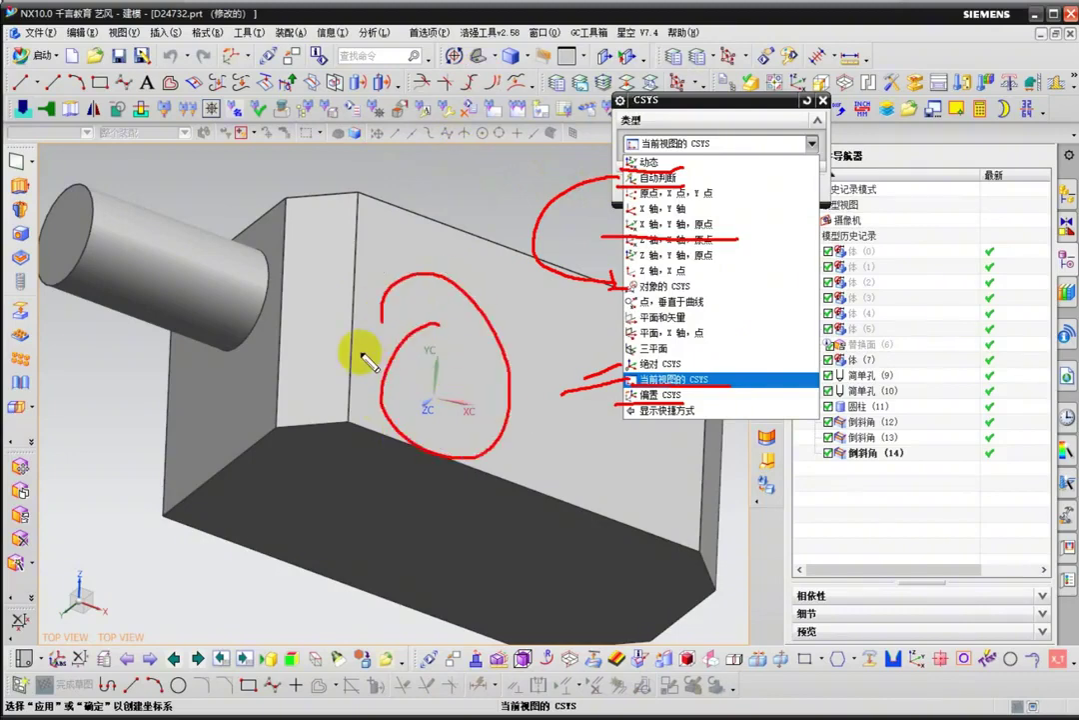
{"action": "key", "text": "Escape"}
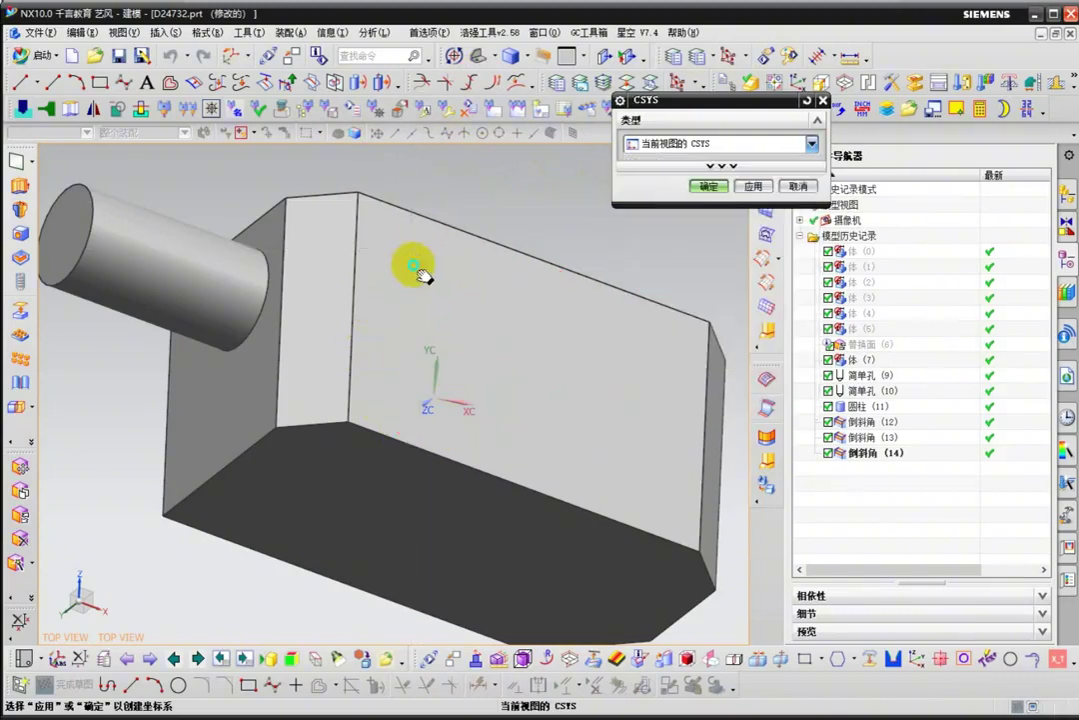
Place the WCS on the narrow chamfer face beside the cylinder using the CSYS of Object (对象的 CSYS) type.
{"action": "mouse_move", "coordinate": [417, 264]}
{"action": "middle_mouse_down"}
{"action": "mouse_move", "coordinate": [405, 313]}
{"action": "mouse_move", "coordinate": [407, 279]}
{"action": "middle_mouse_up"}
{"action": "left_click", "coordinate": [696, 146]}
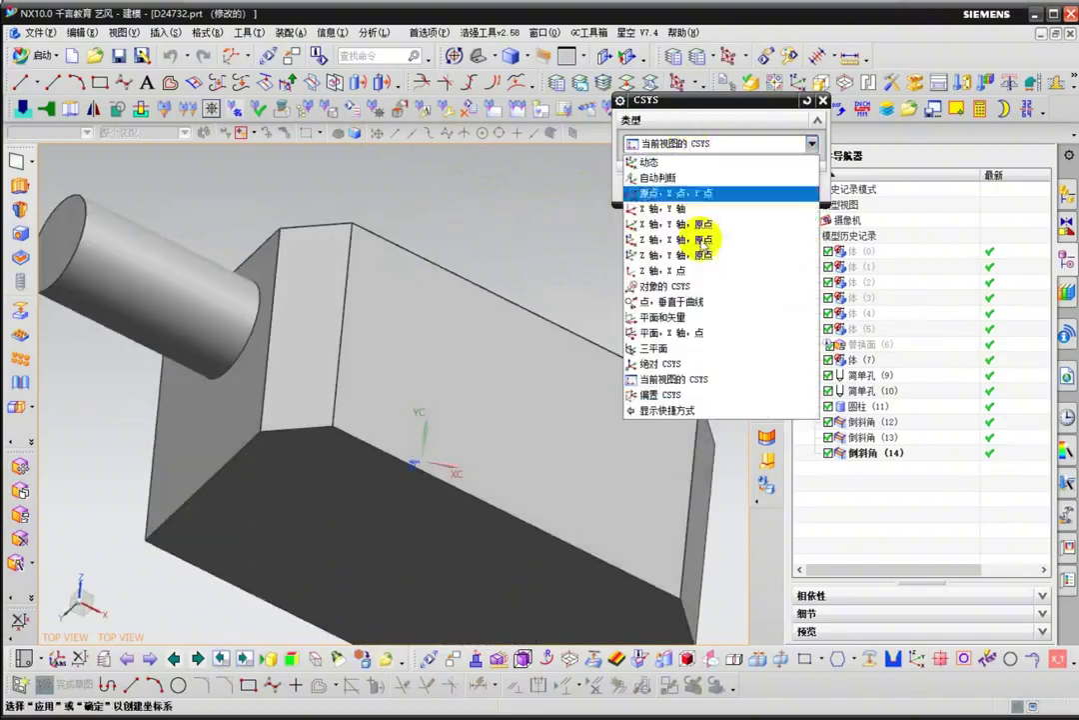
{"action": "left_click", "coordinate": [620, 289]}
{"action": "left_click", "coordinate": [306, 282]}
{"action": "left_click", "coordinate": [705, 242]}
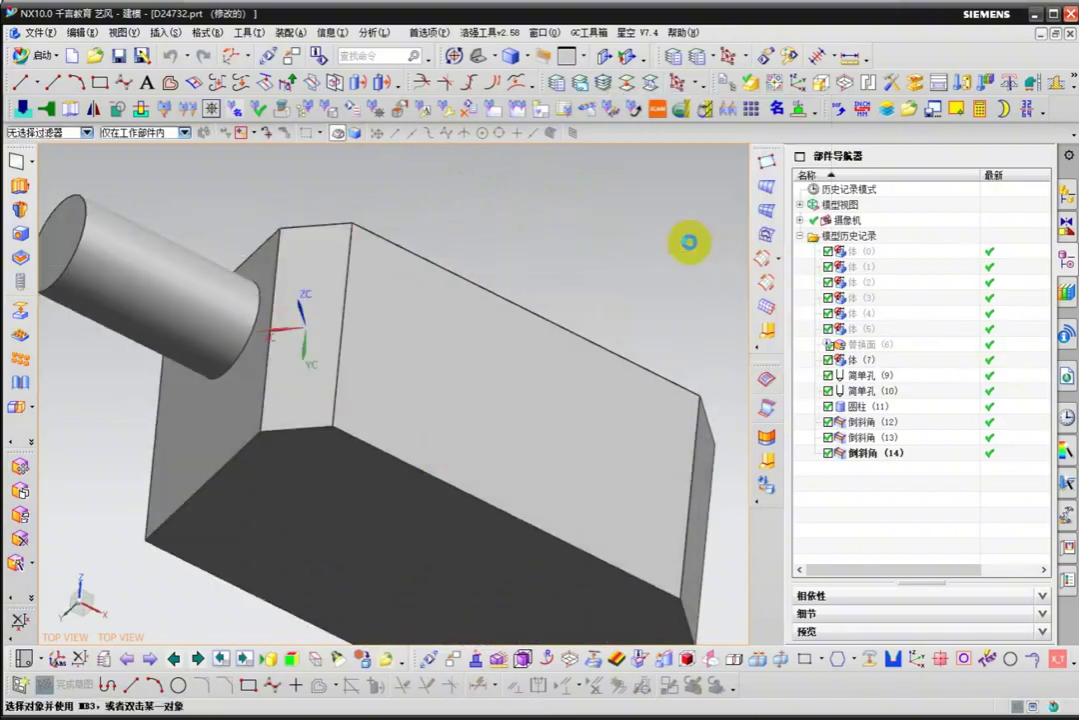
Examine the WCS axes on the chamfer face from a snapped orthogonal view and from oblique angles.
{"action": "middle_click_drag", "start_coordinate": [692, 240], "coordinate": [513, 227]}
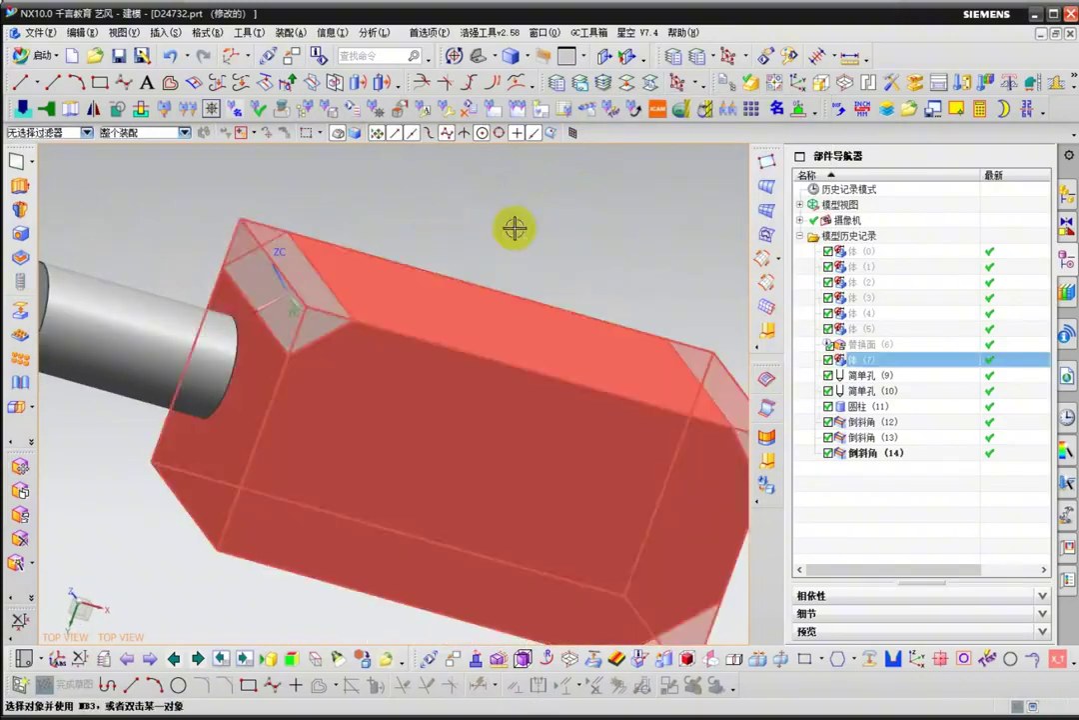
{"action": "key", "text": "F8"}
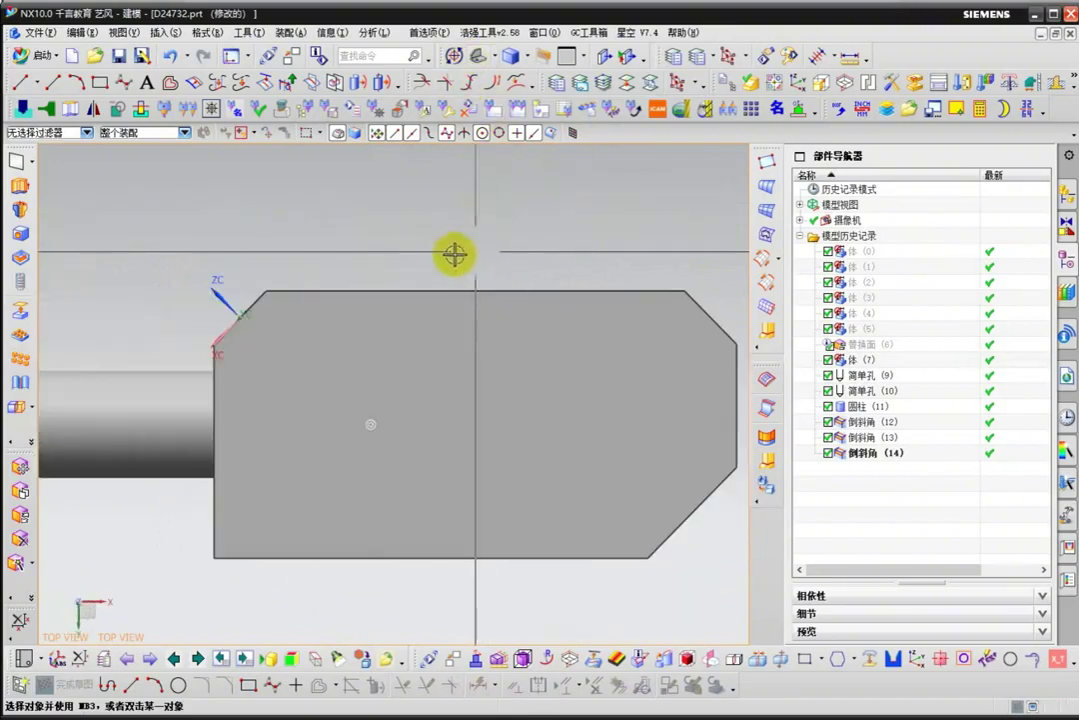
{"action": "middle_click_drag", "start_coordinate": [454, 253], "coordinate": [405, 315]}
{"action": "key", "text": "F8"}
{"action": "middle_click_drag", "start_coordinate": [369, 414], "coordinate": [271, 225]}
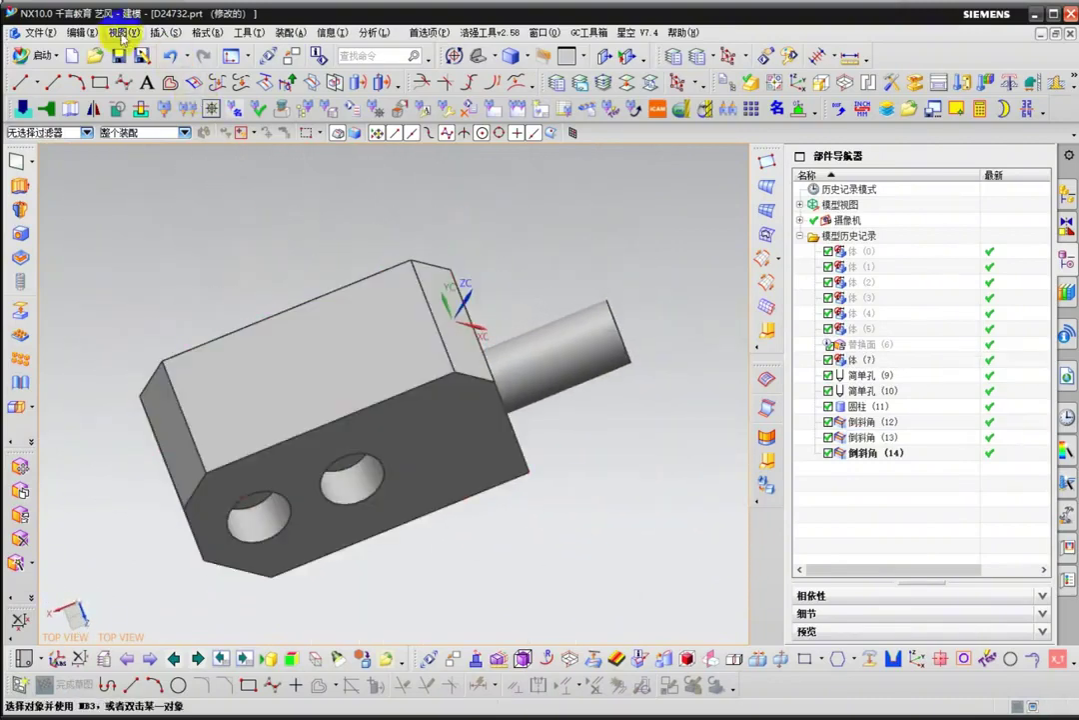
Orient the view square to the WCS on the chamfer face using the Orient (定向) view operation with the Dynamic (动态) type and WCS reference.
{"action": "left_click", "coordinate": [122, 32]}
{"action": "mouse_move", "coordinate": [138, 51]}
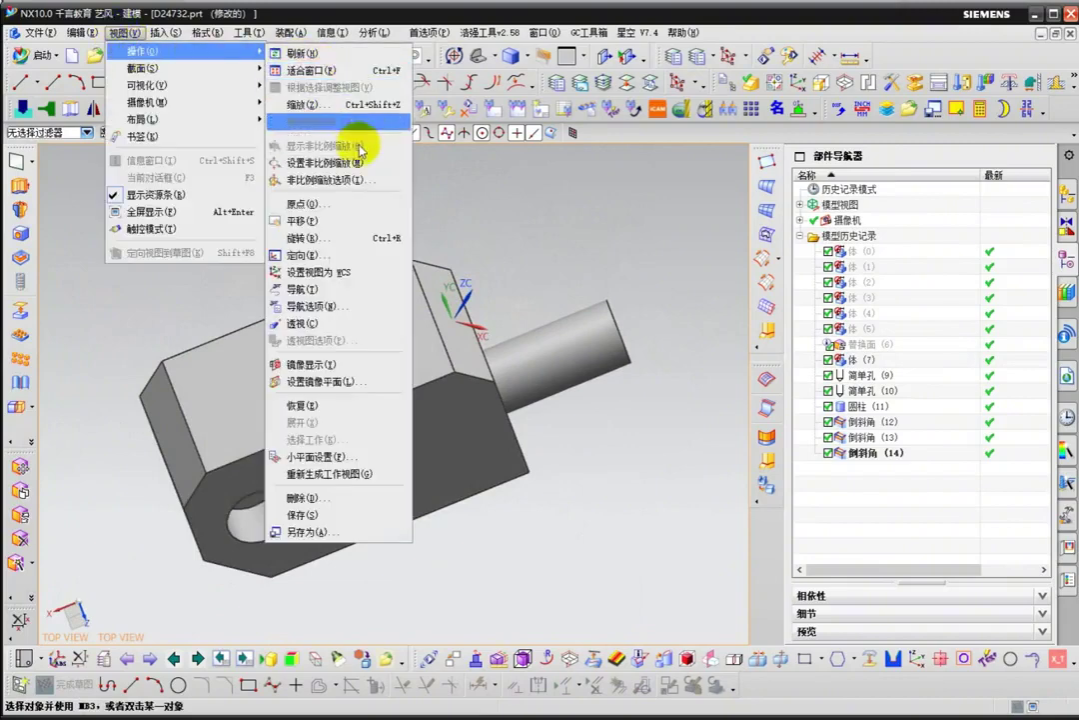
{"action": "left_click", "coordinate": [350, 256]}
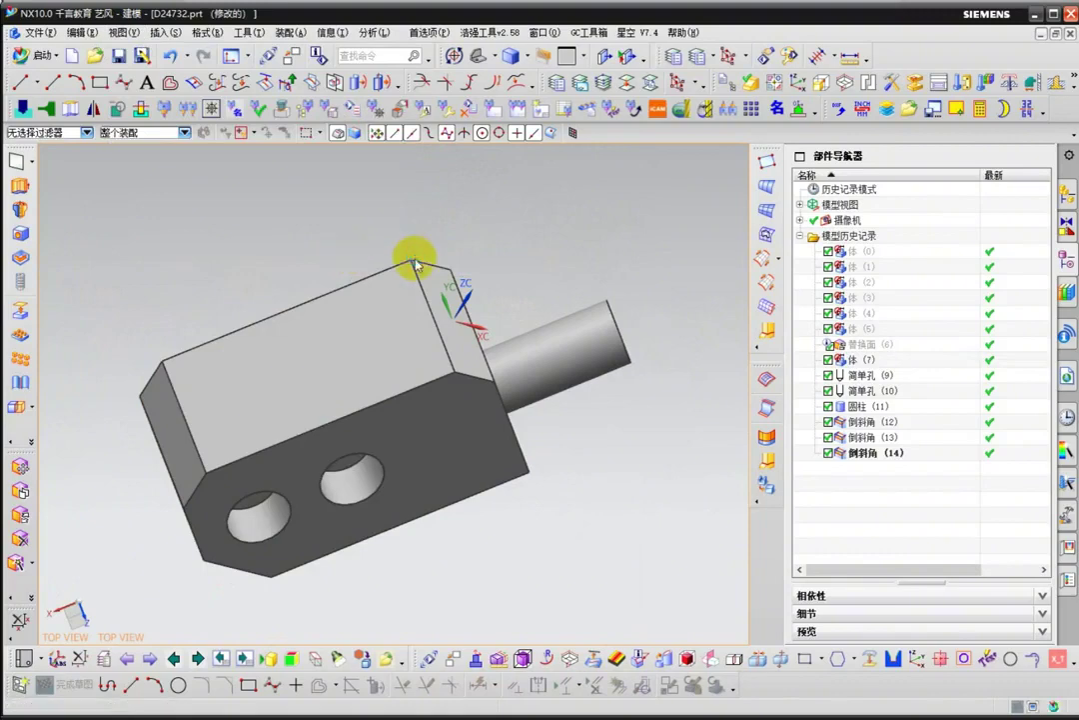
{"action": "left_click_drag", "start_coordinate": [474, 205], "coordinate": [426, 217]}
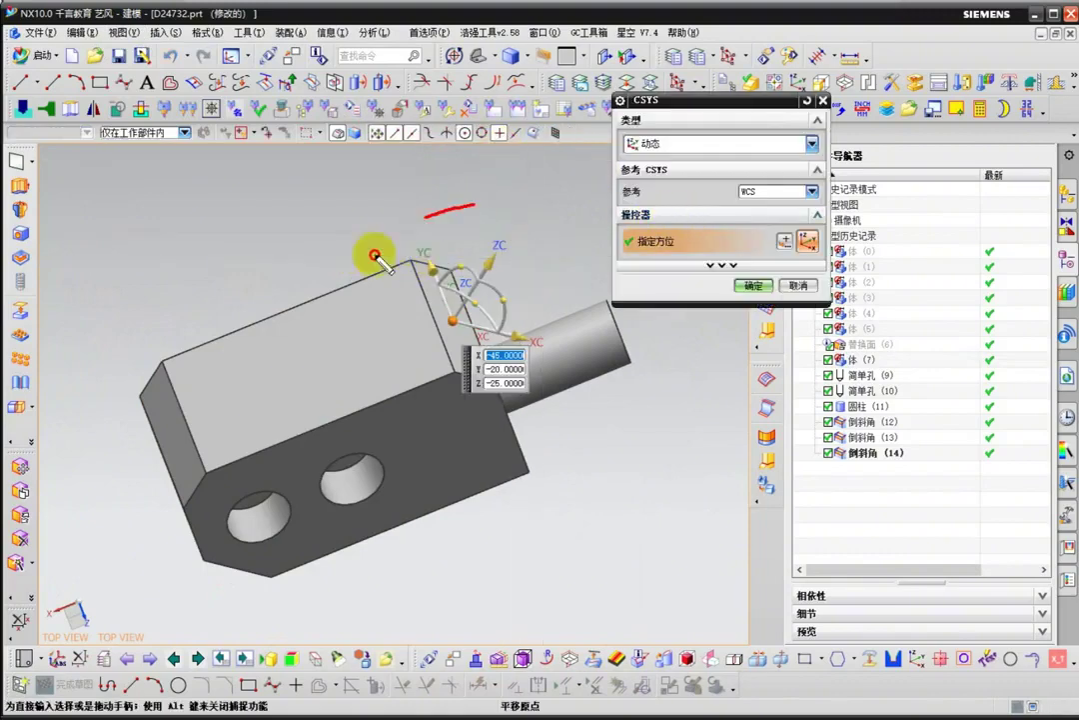
{"action": "left_click", "coordinate": [754, 286]}
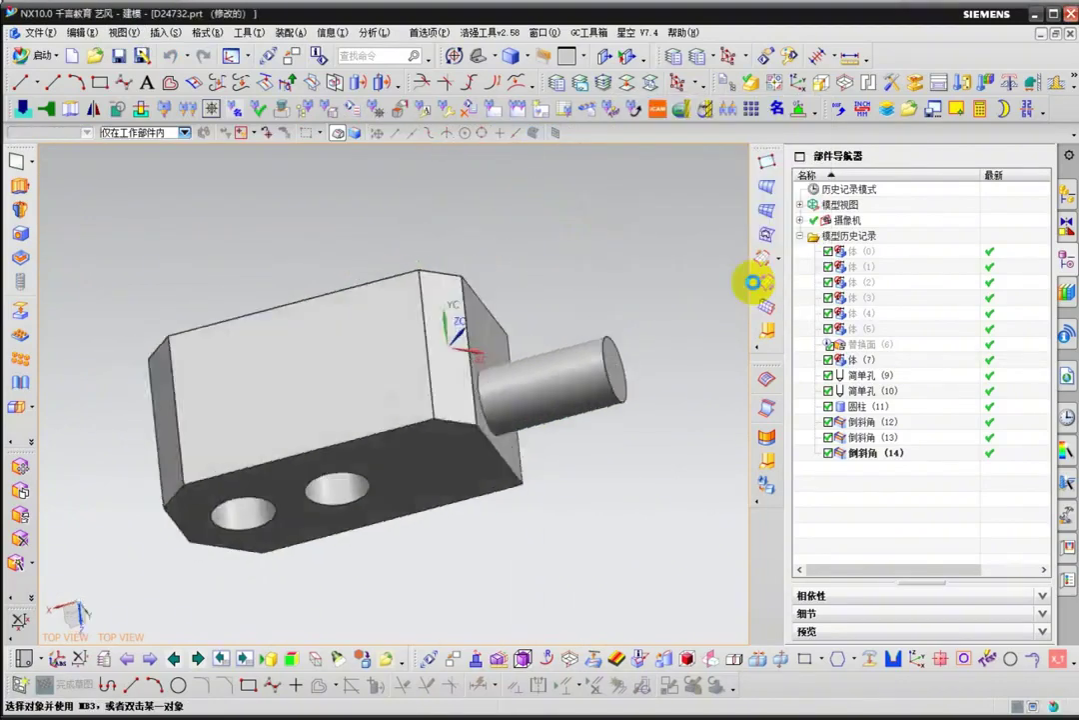
{"action": "key", "text": "F8"}
{"action": "scroll", "coordinate": [408, 383], "scroll_direction": "up", "scroll_amount": 3}
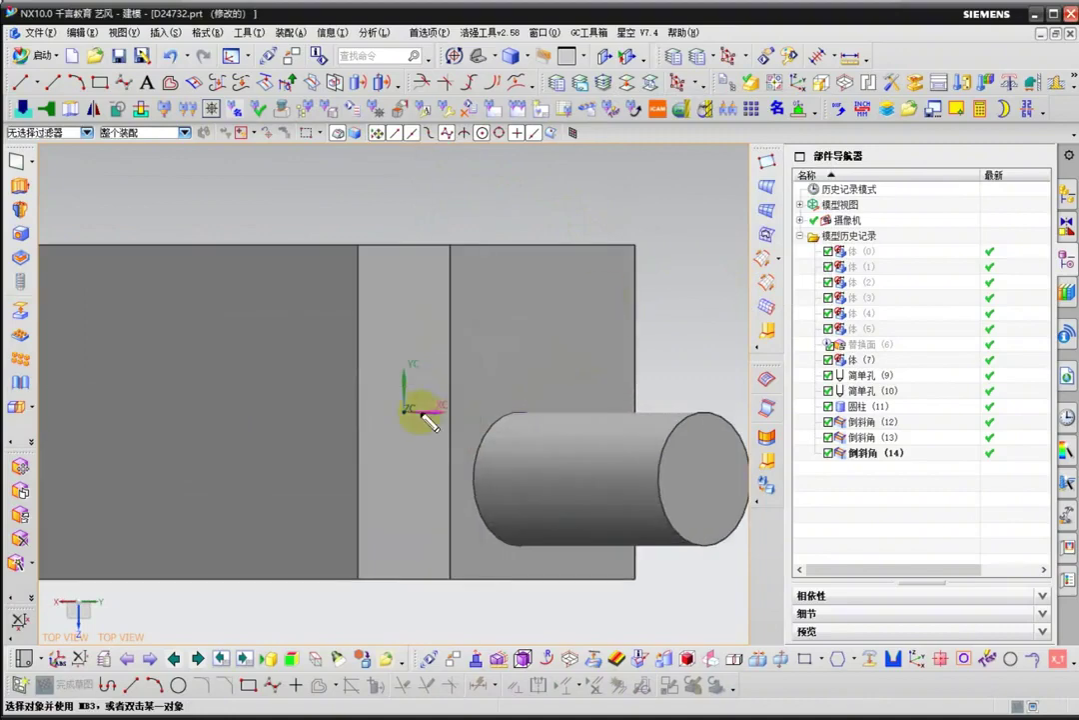
{"action": "left_click_drag", "start_coordinate": [391, 270], "coordinate": [391, 249]}
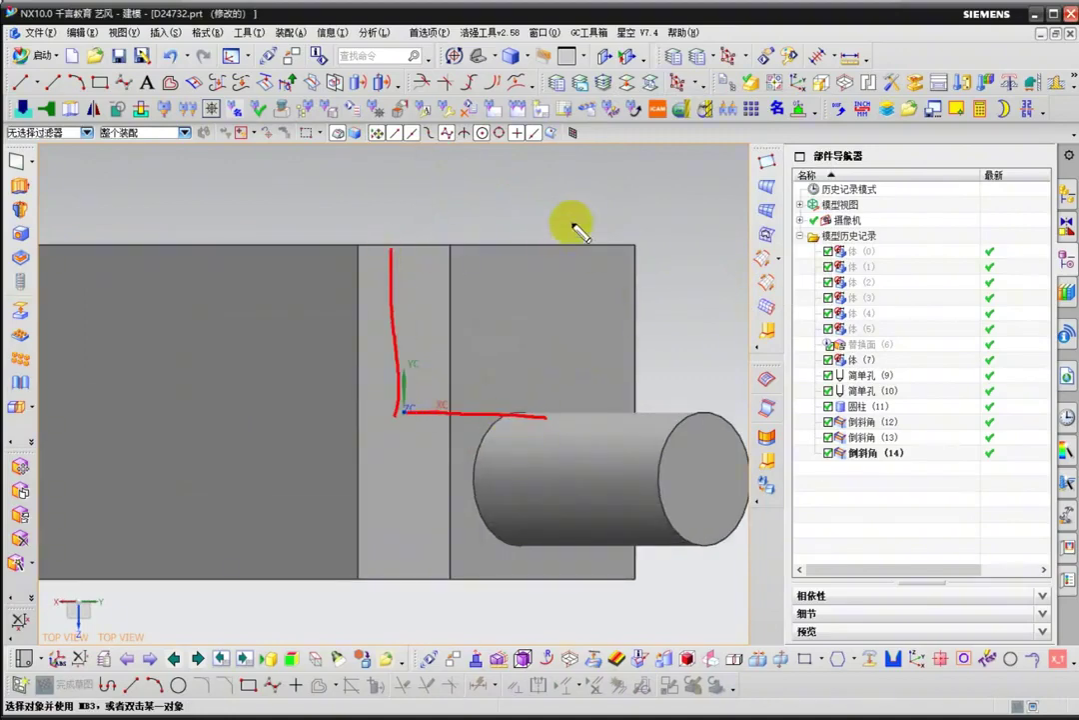
{"action": "scroll", "coordinate": [455, 321], "scroll_direction": "down", "scroll_amount": 4}
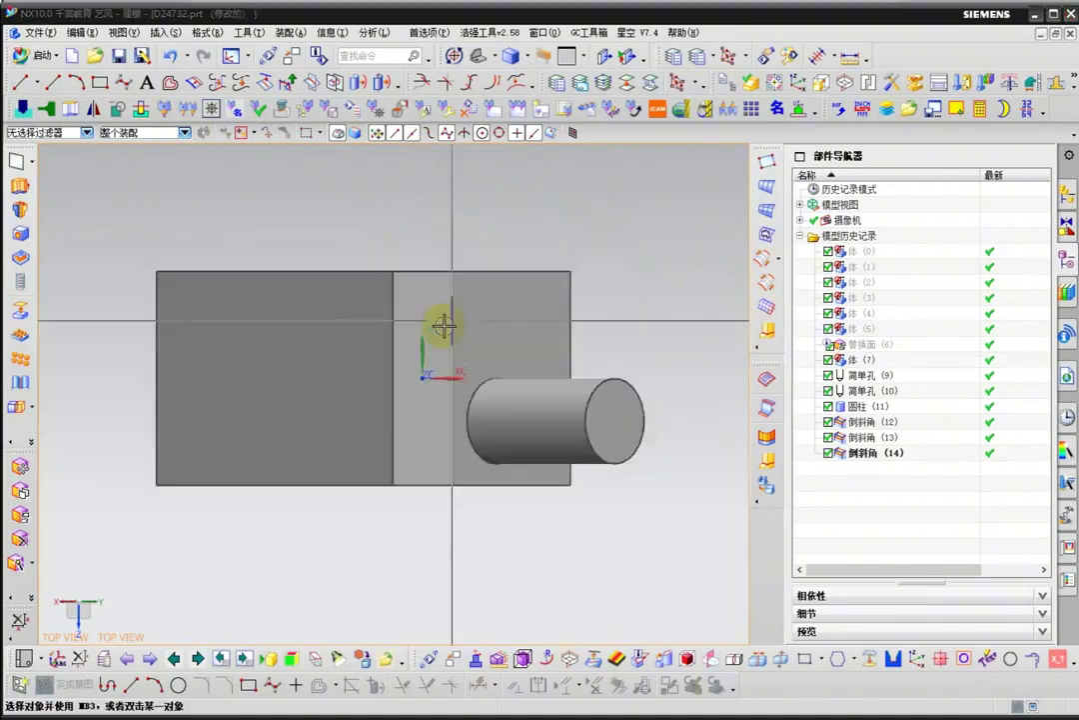
{"action": "scroll", "coordinate": [530, 310], "scroll_direction": "up", "scroll_amount": 2}
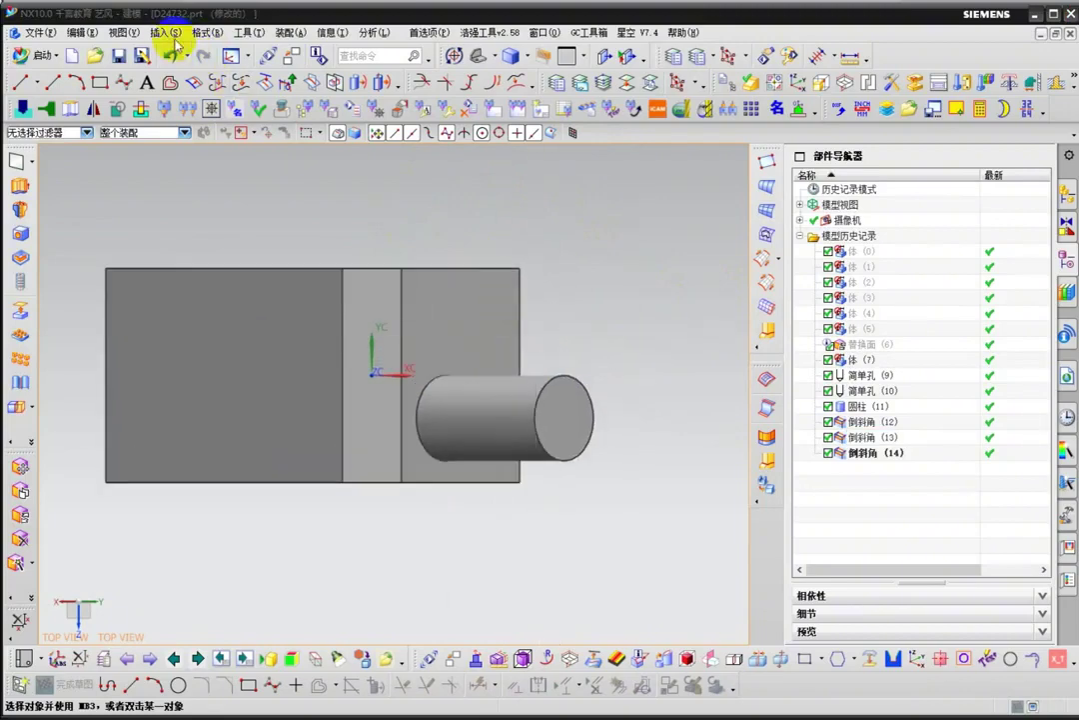
Align the view directly to the current WCS with the Set View to WCS (设置视图为 WCS) operation.
{"action": "left_click", "coordinate": [236, 58]}
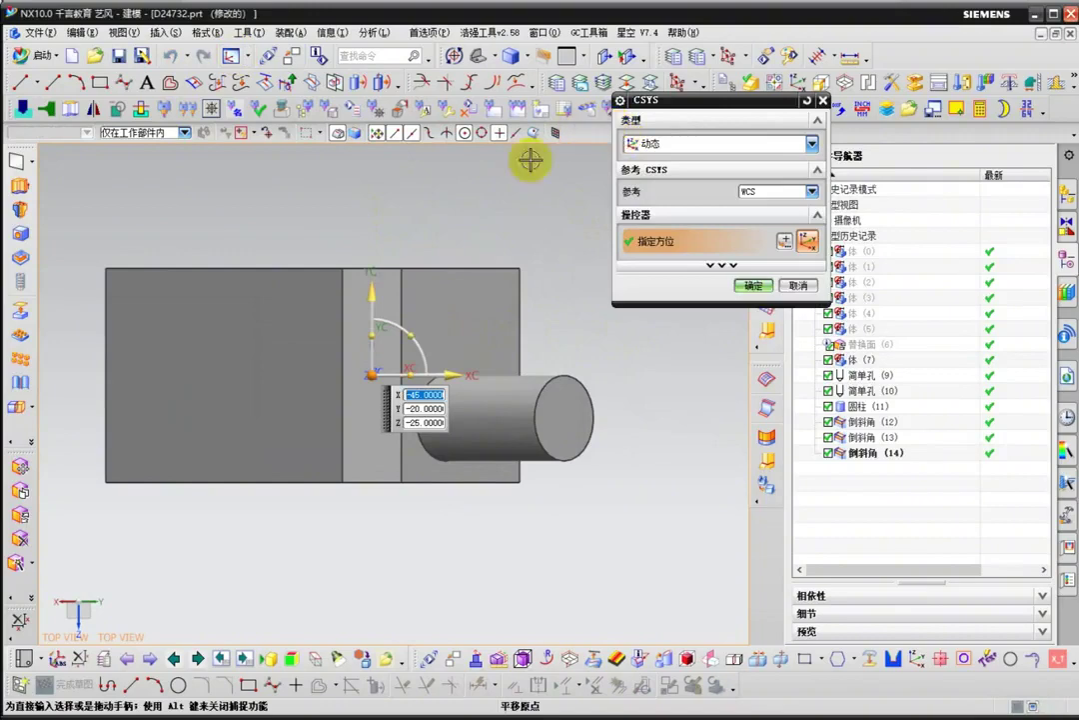
{"action": "left_click", "coordinate": [802, 286]}
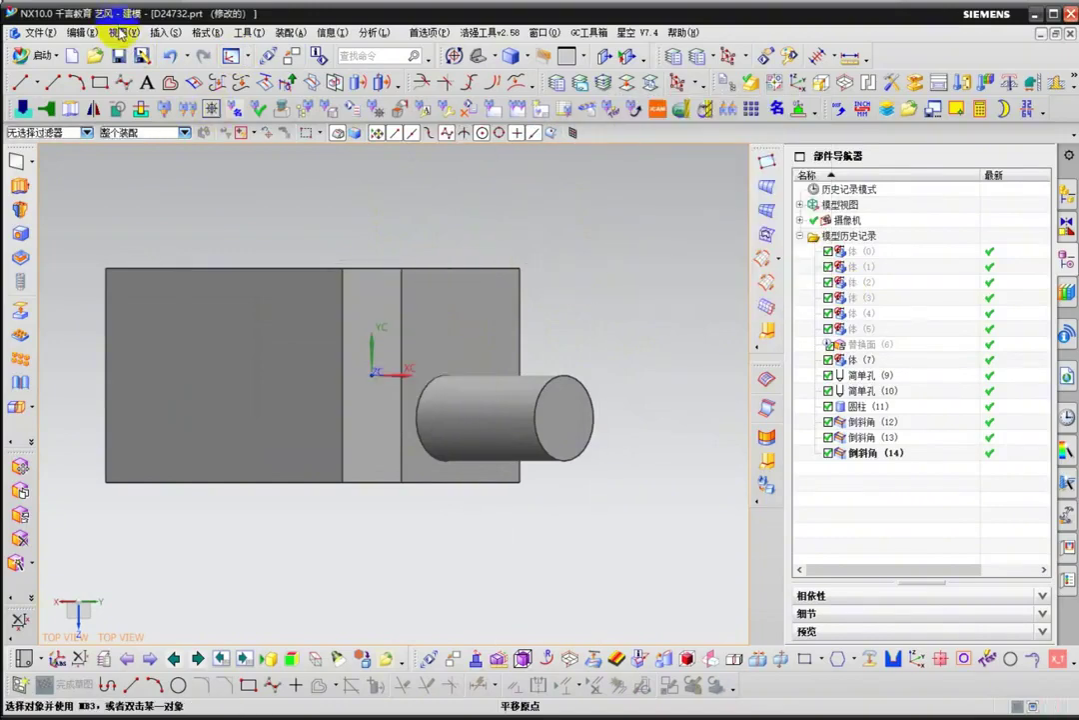
{"action": "left_click", "coordinate": [136, 31]}
{"action": "mouse_move", "coordinate": [142, 50]}
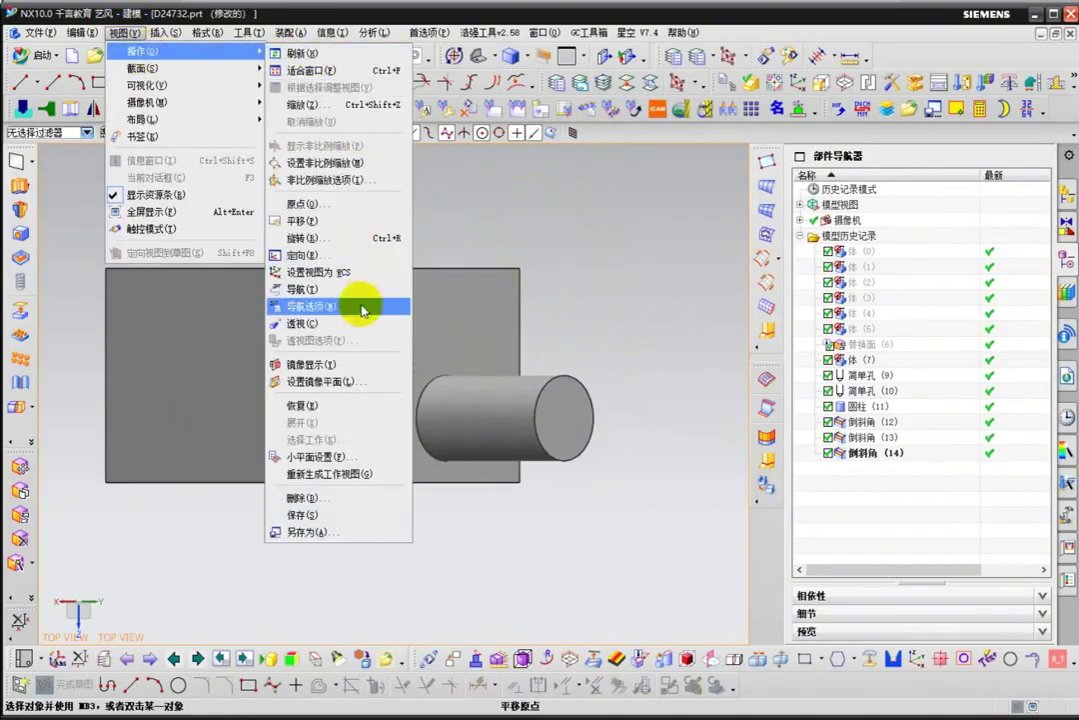
{"action": "left_click", "coordinate": [363, 256]}
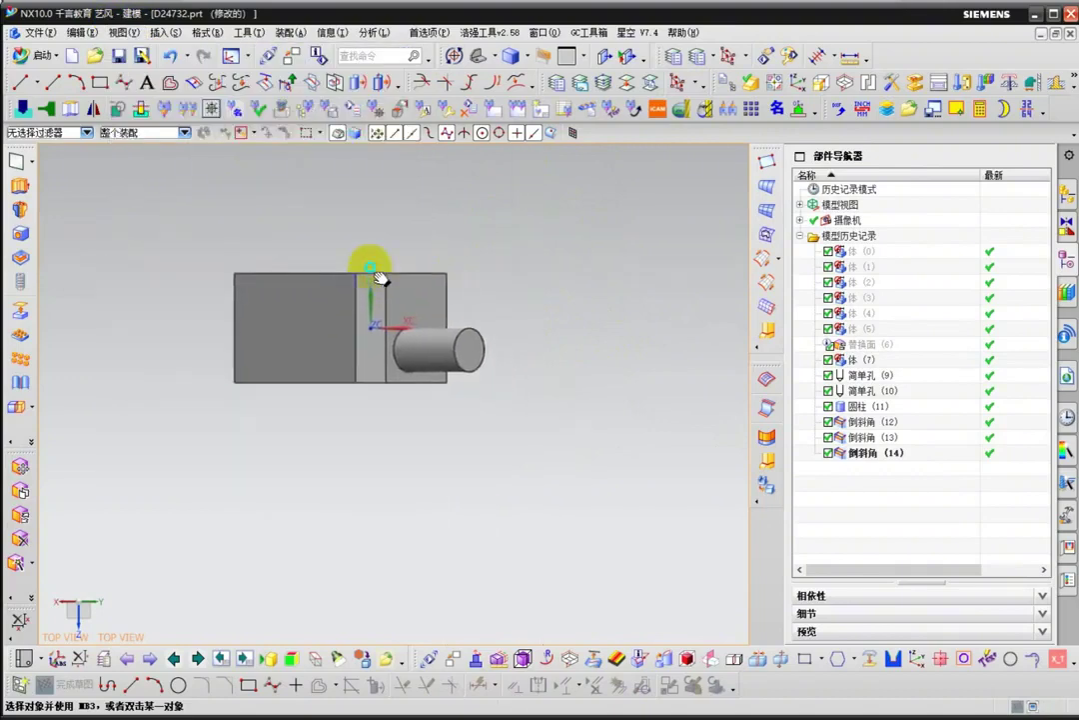
{"action": "scroll", "coordinate": [369, 330], "scroll_direction": "up", "scroll_amount": 5}
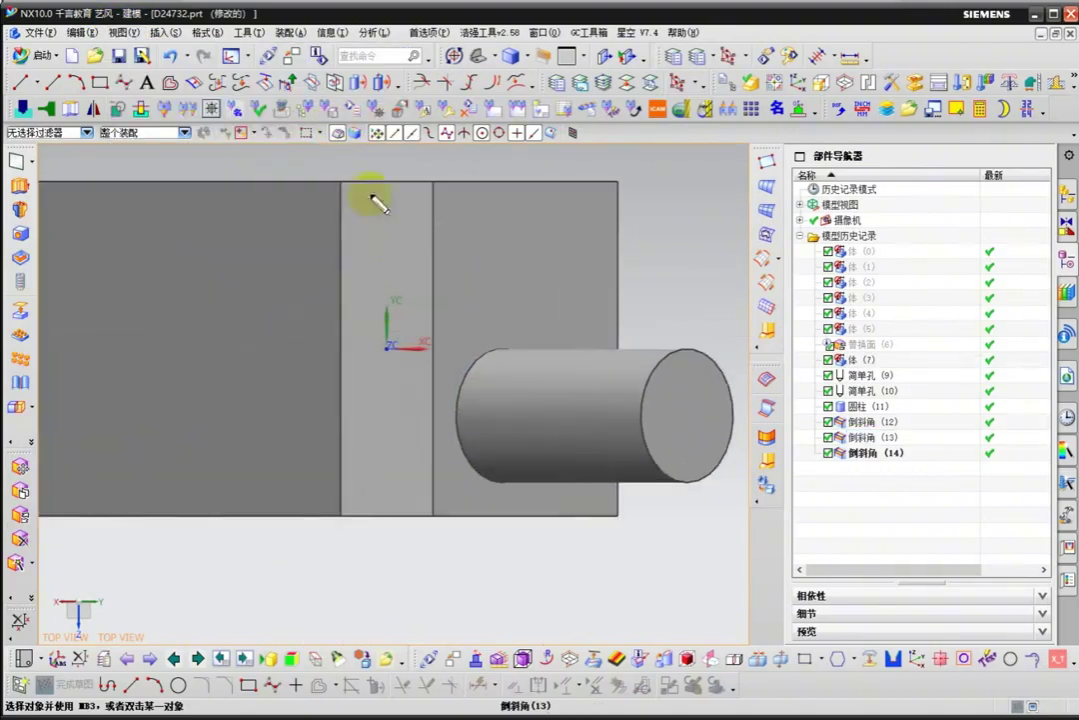
{"action": "scroll", "coordinate": [374, 294], "scroll_direction": "down", "scroll_amount": 4}
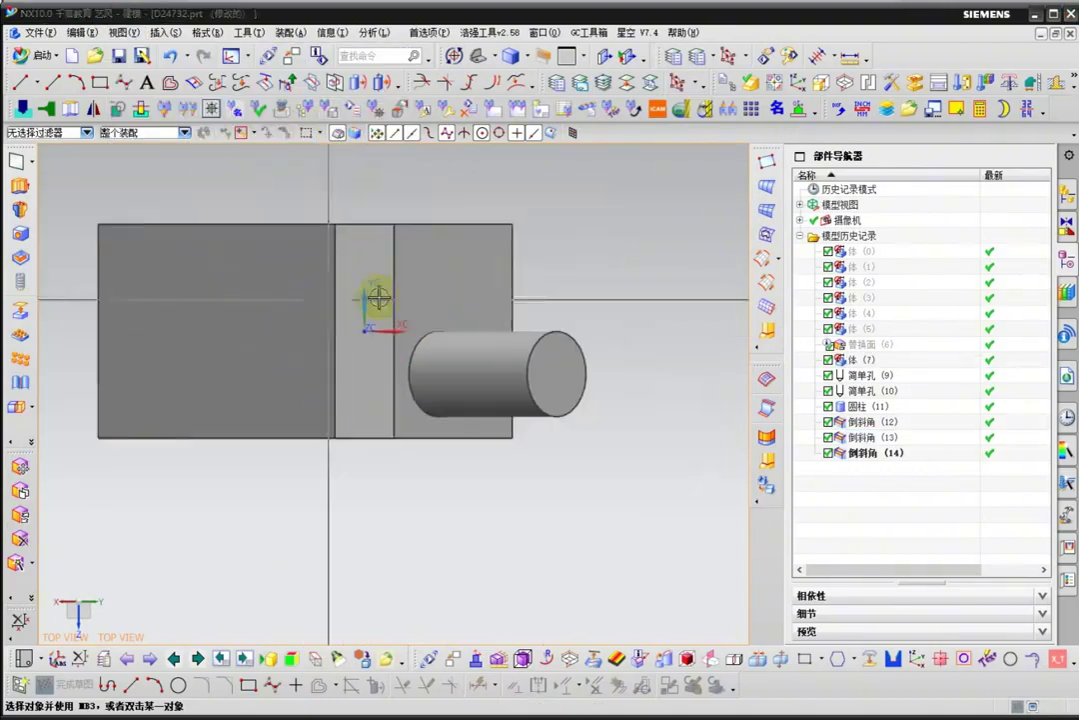
{"action": "left_click_drag", "start_coordinate": [351, 465], "coordinate": [206, 194]}
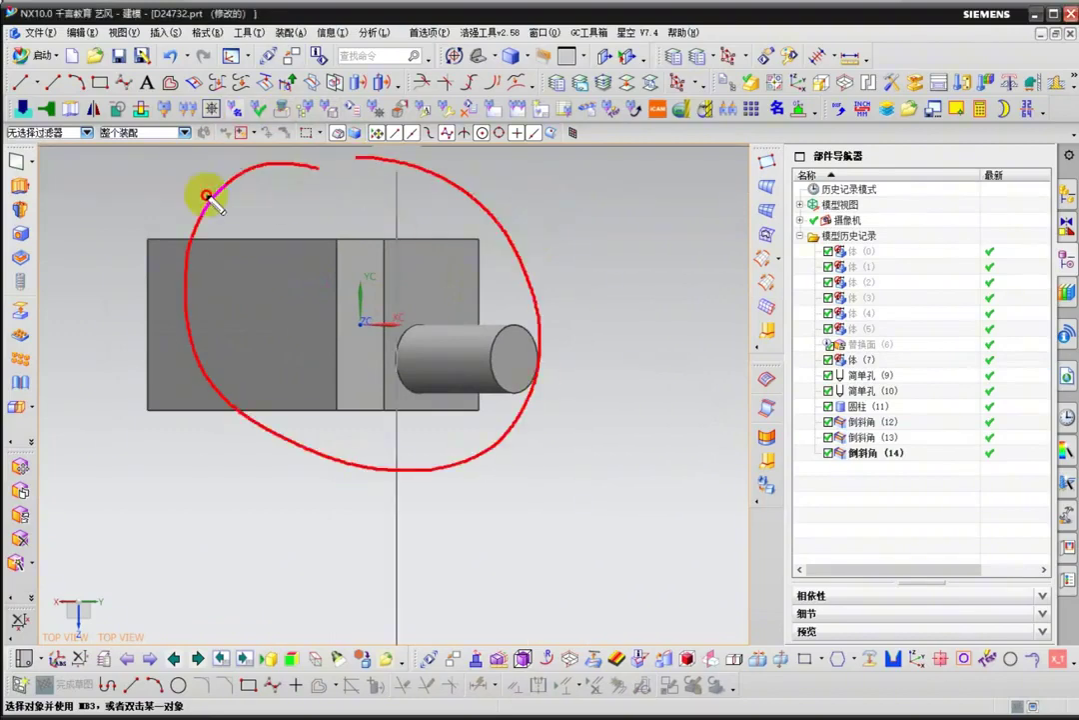
{"action": "key", "text": "Escape"}
{"action": "left_click", "coordinate": [288, 246]}
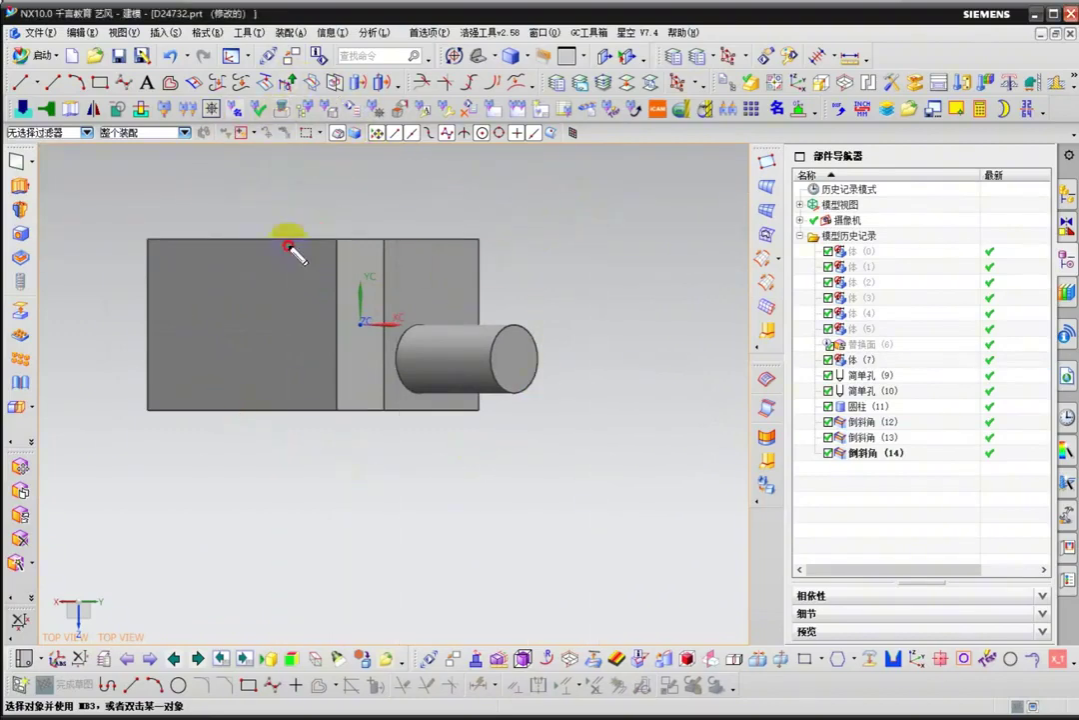
{"action": "scroll", "coordinate": [205, 174], "scroll_direction": "up", "scroll_amount": 3}
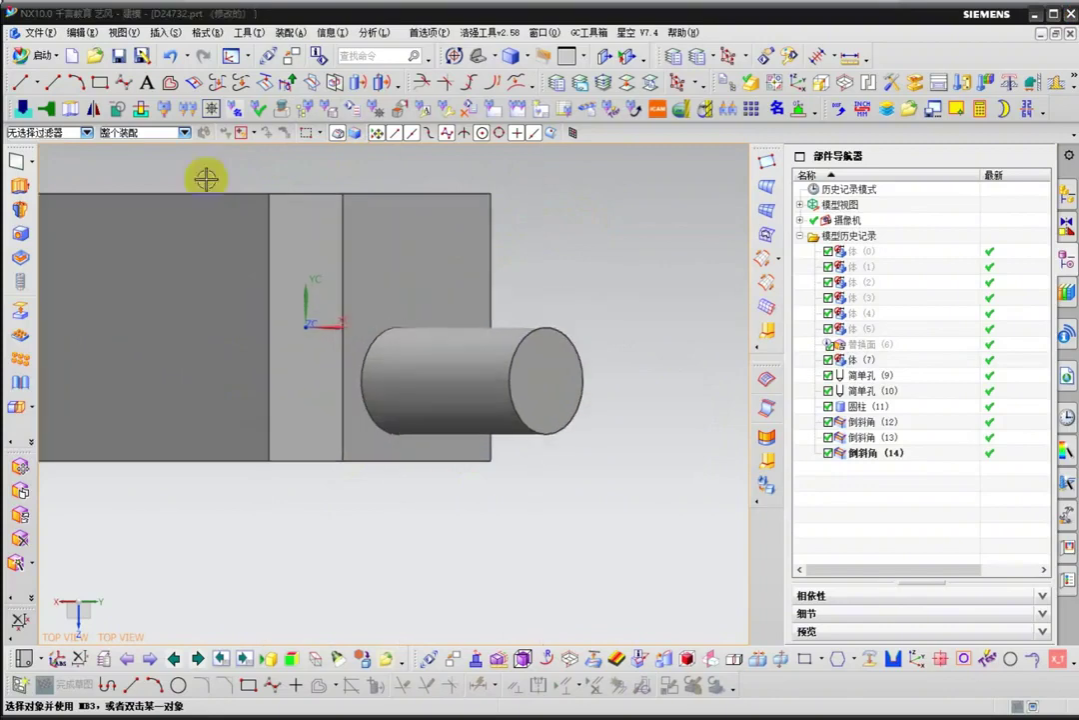